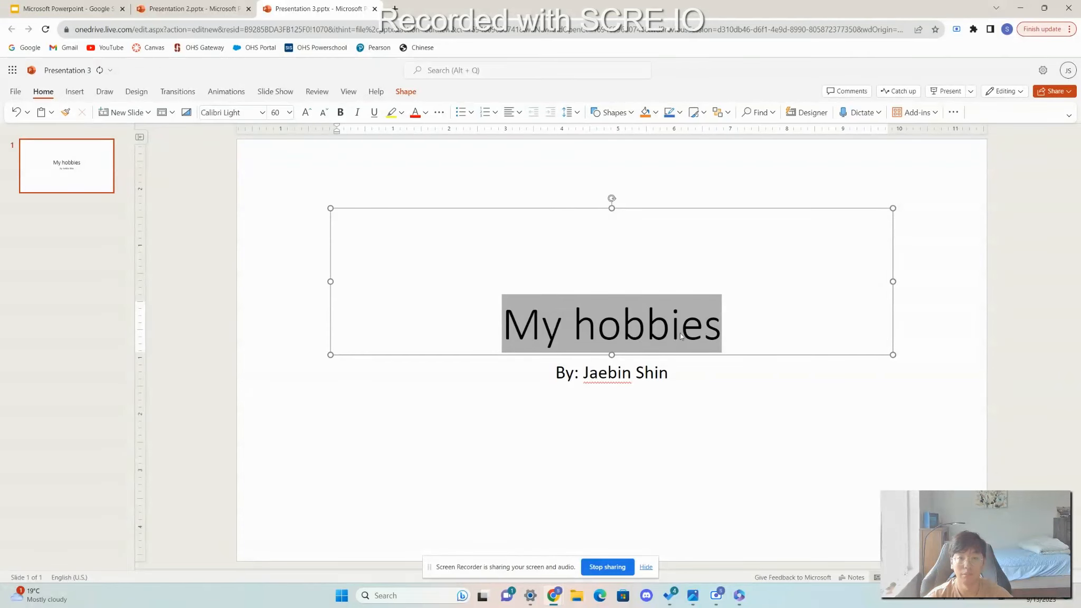
# - Change the font of the title "My hobbies" to STXingkai
pyautogui.rightClick(709, 311)
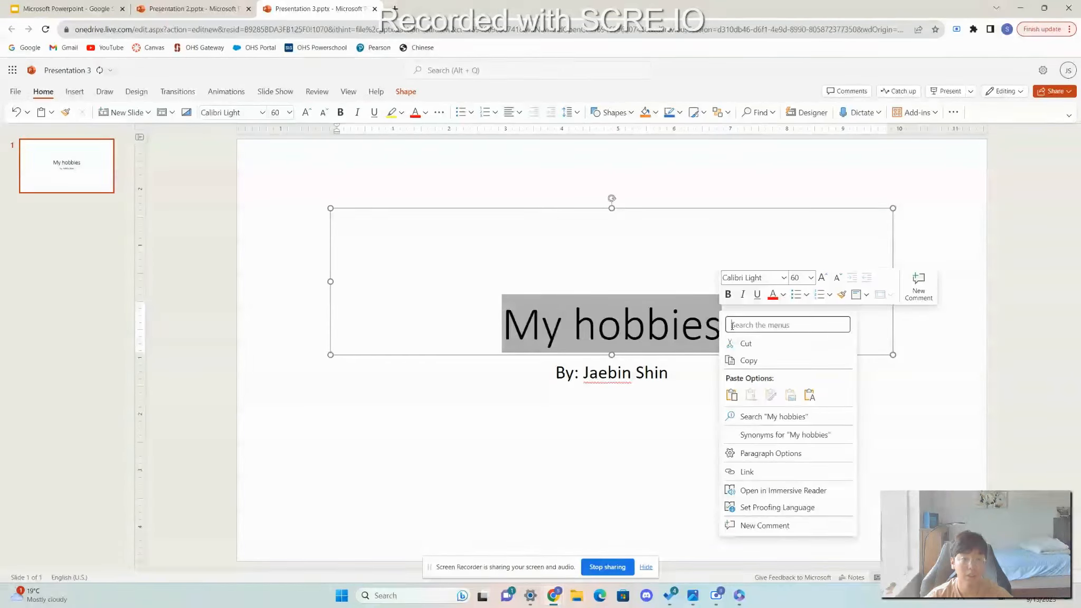
pyautogui.click(784, 278)
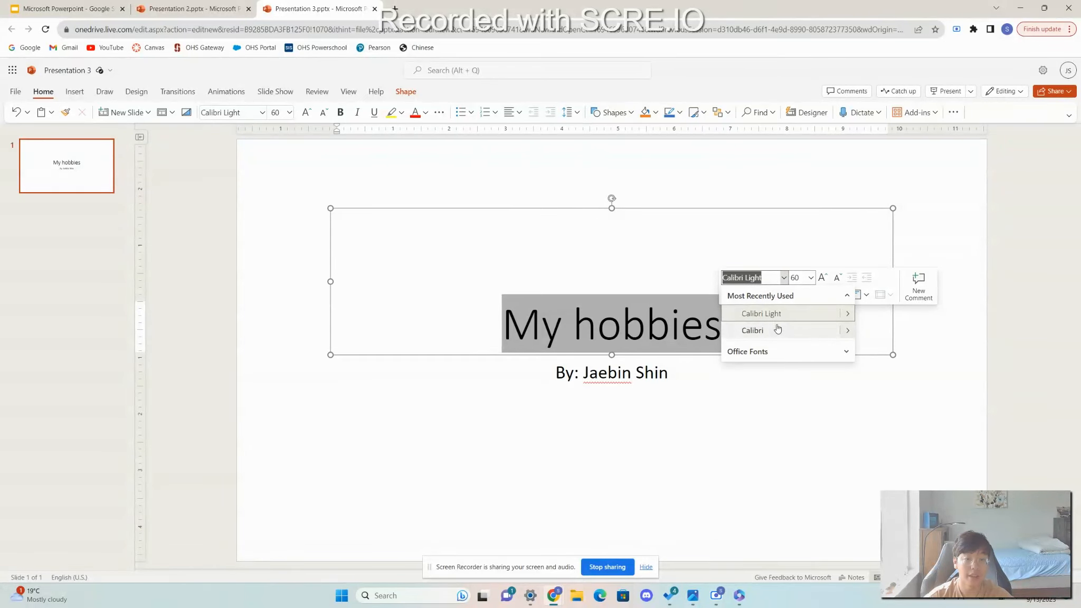
pyautogui.click(846, 352)
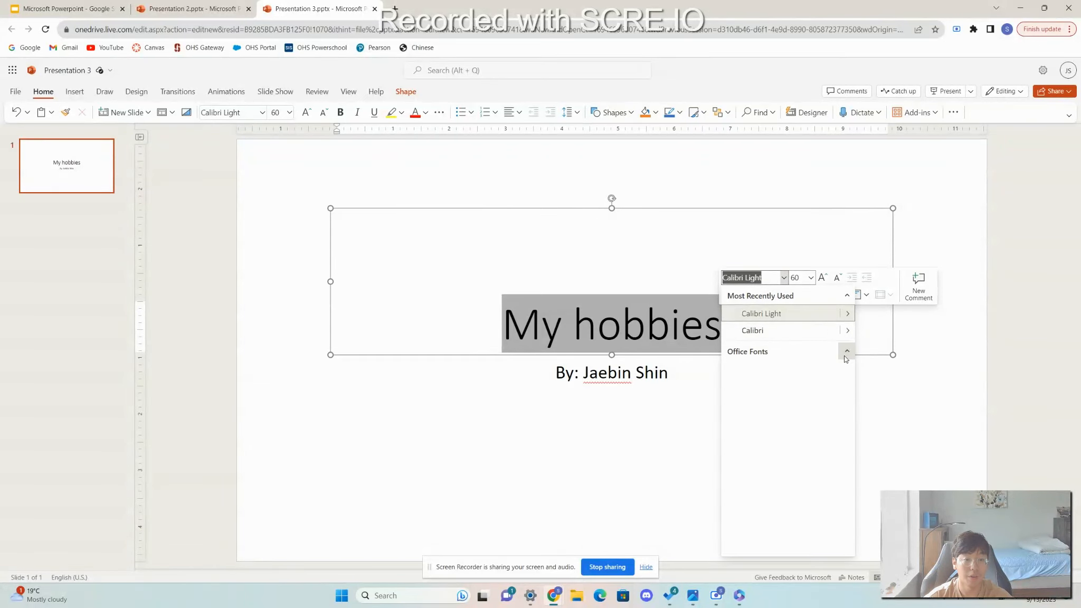
pyautogui.scroll(-9, 867, 343)
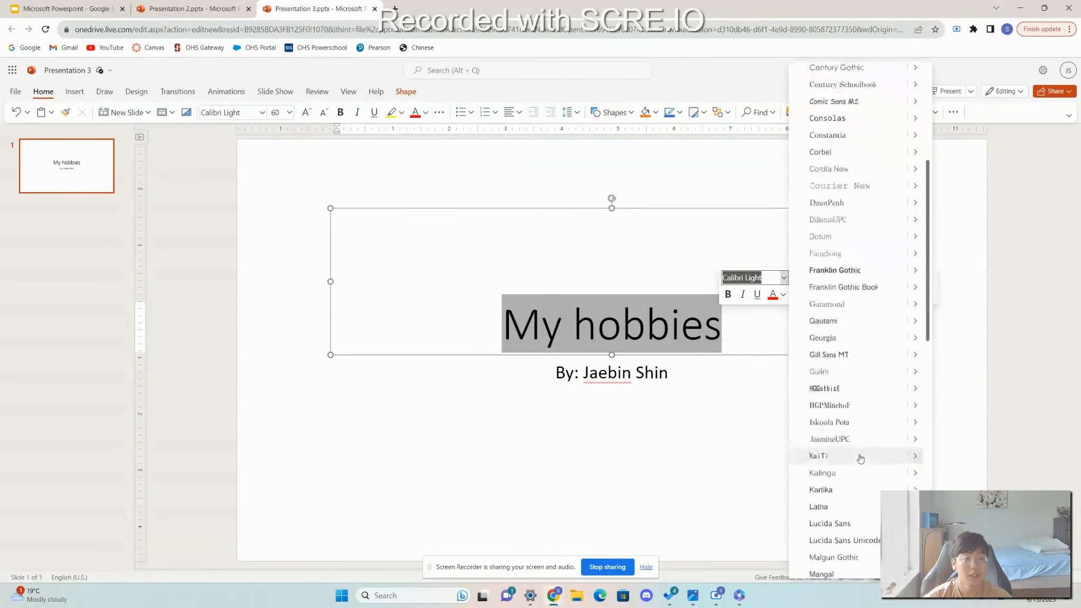
pyautogui.scroll(5, 850, 479)
pyautogui.scroll(-1, 846, 479)
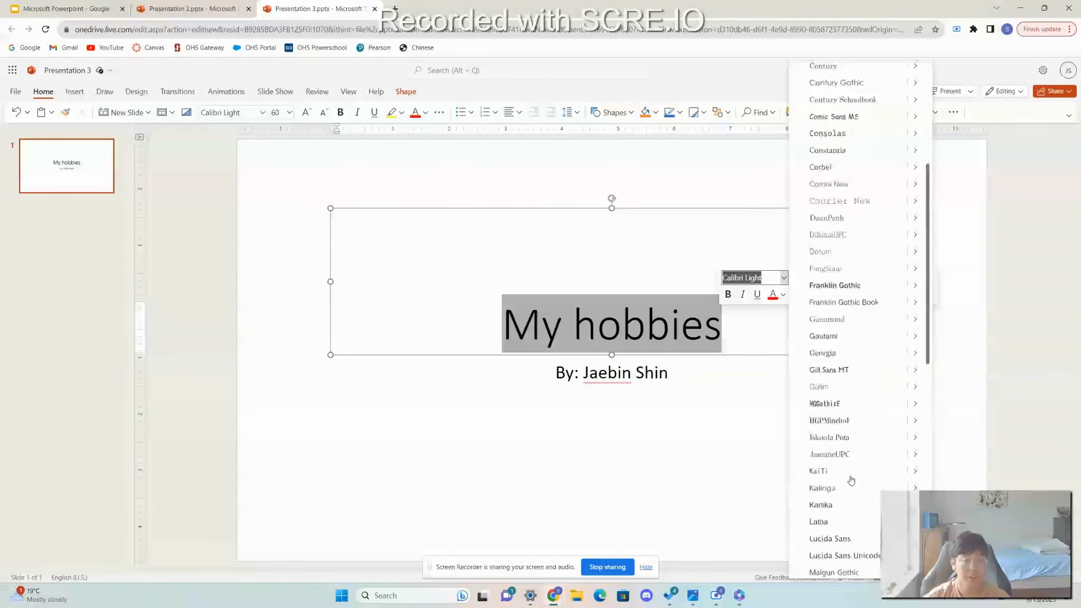
pyautogui.scroll(-1, 866, 365)
pyautogui.scroll(-5, 868, 369)
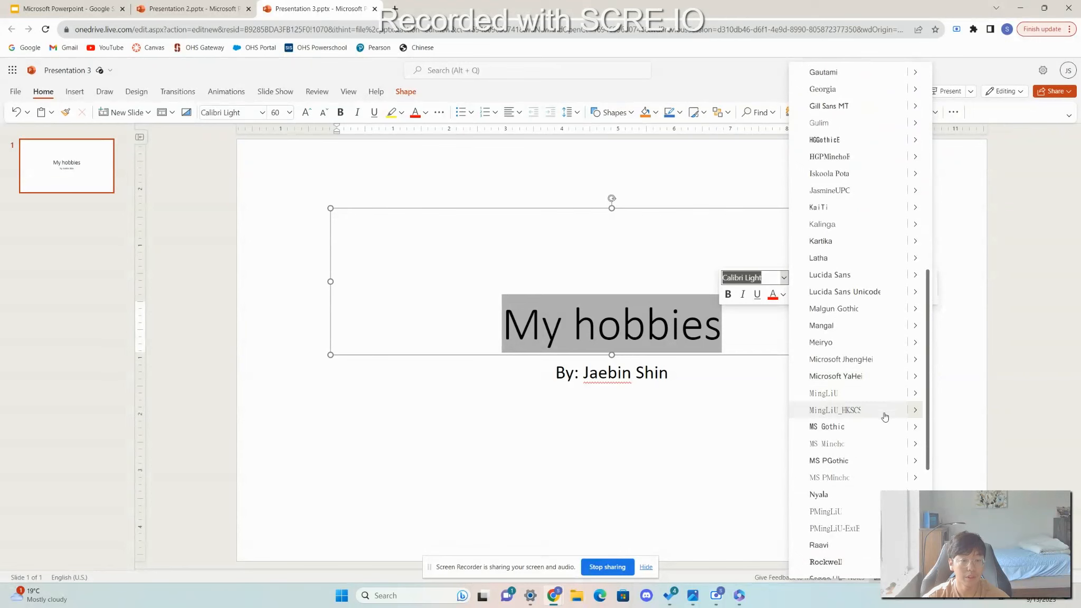
pyautogui.scroll(-5, 867, 442)
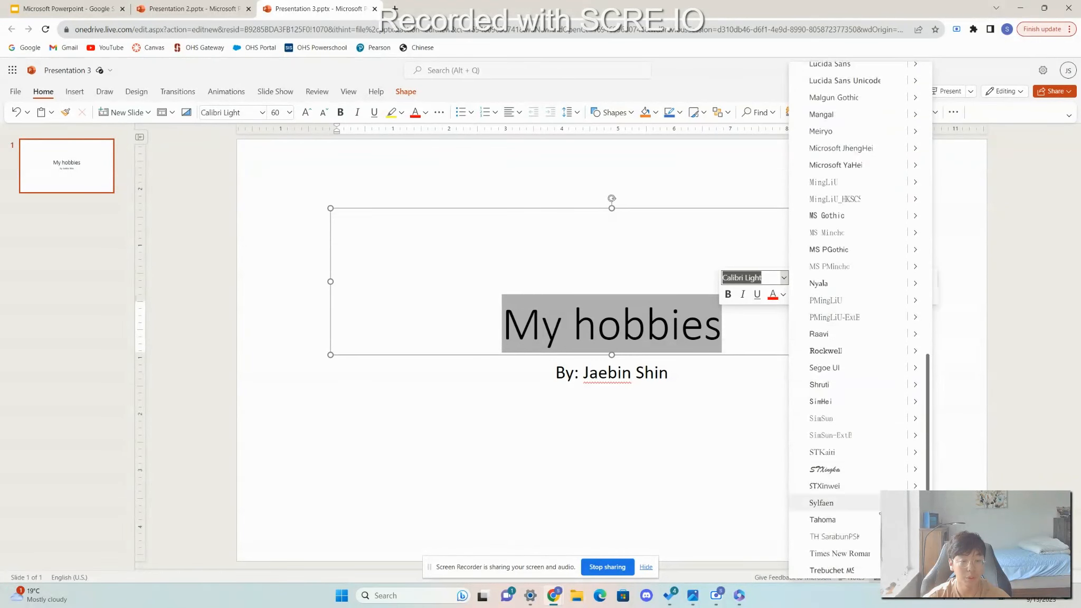
pyautogui.click(864, 471)
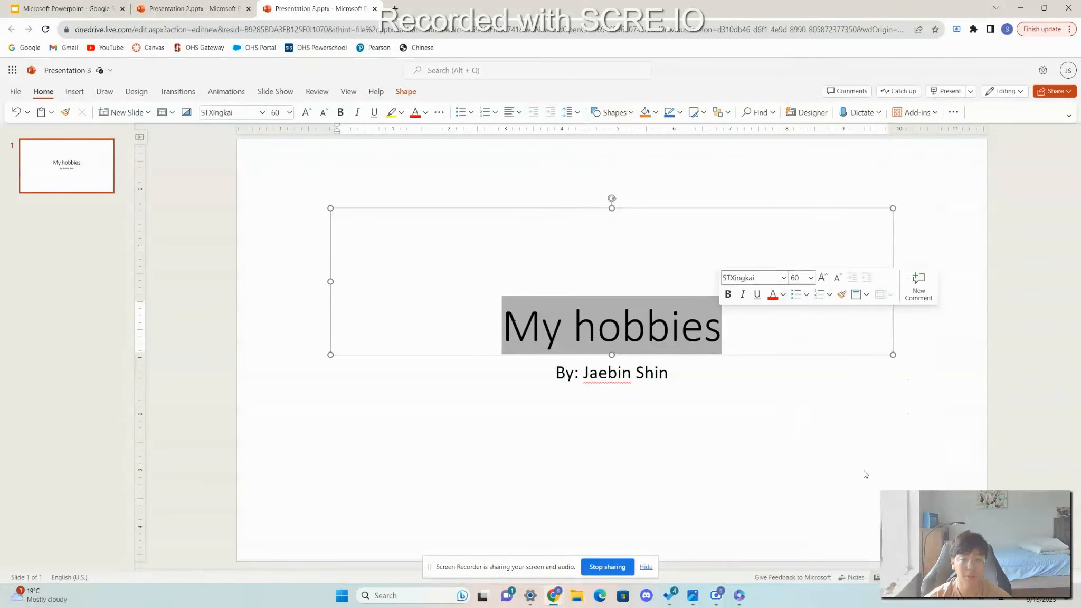
# - Set the font size of the "My hobbies" title to 72
pyautogui.click(811, 278)
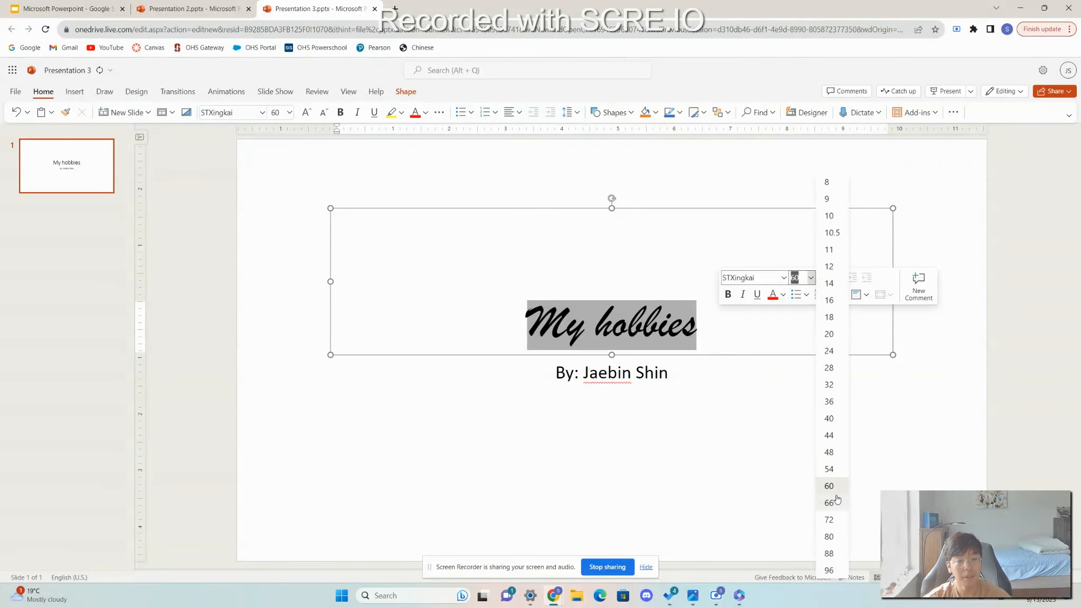
pyautogui.click(842, 519)
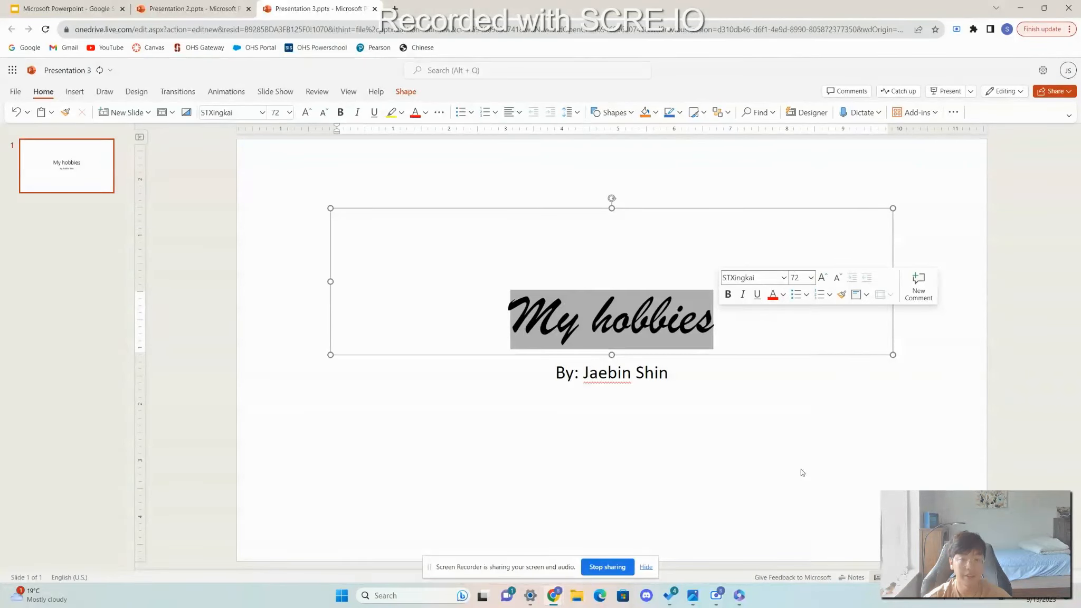
pyautogui.click(696, 331)
pyautogui.click(665, 376)
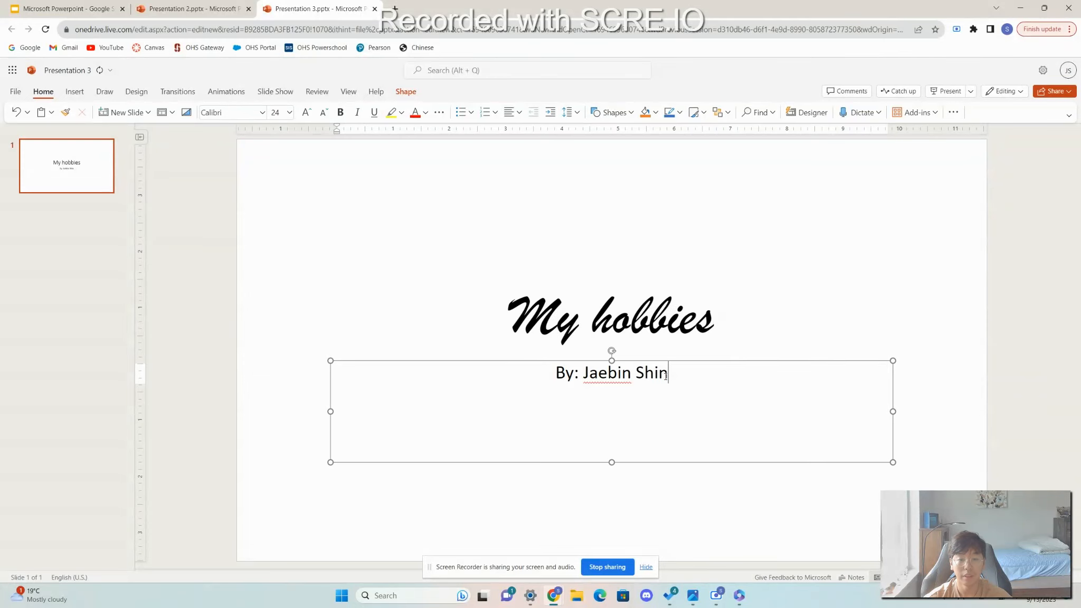
pyautogui.moveTo(558, 372); pyautogui.dragTo(704, 381)
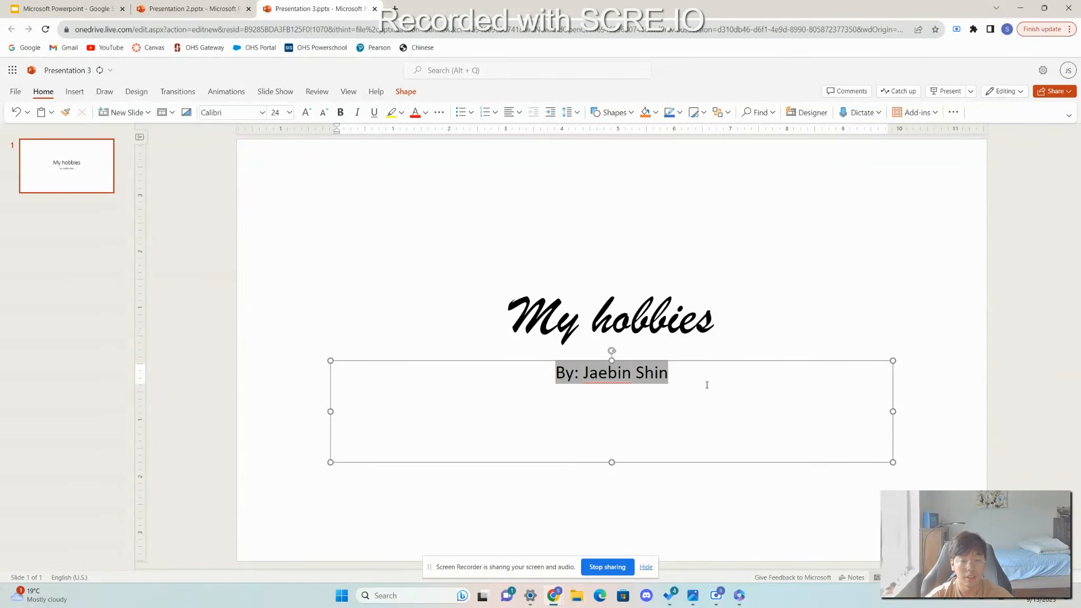
pyautogui.rightClick(664, 369)
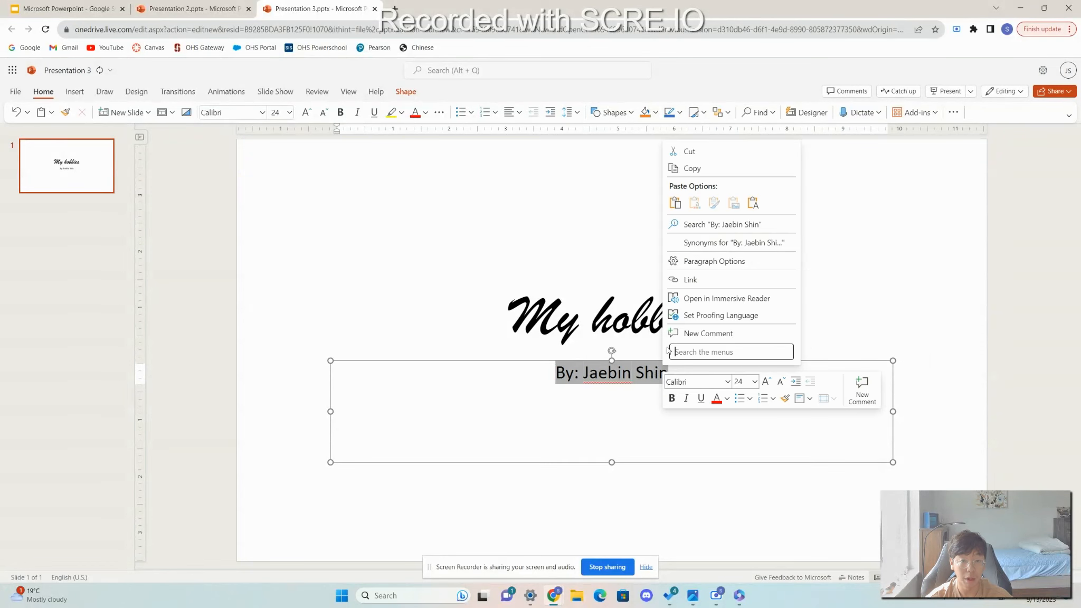
pyautogui.click(657, 391)
pyautogui.click(682, 376)
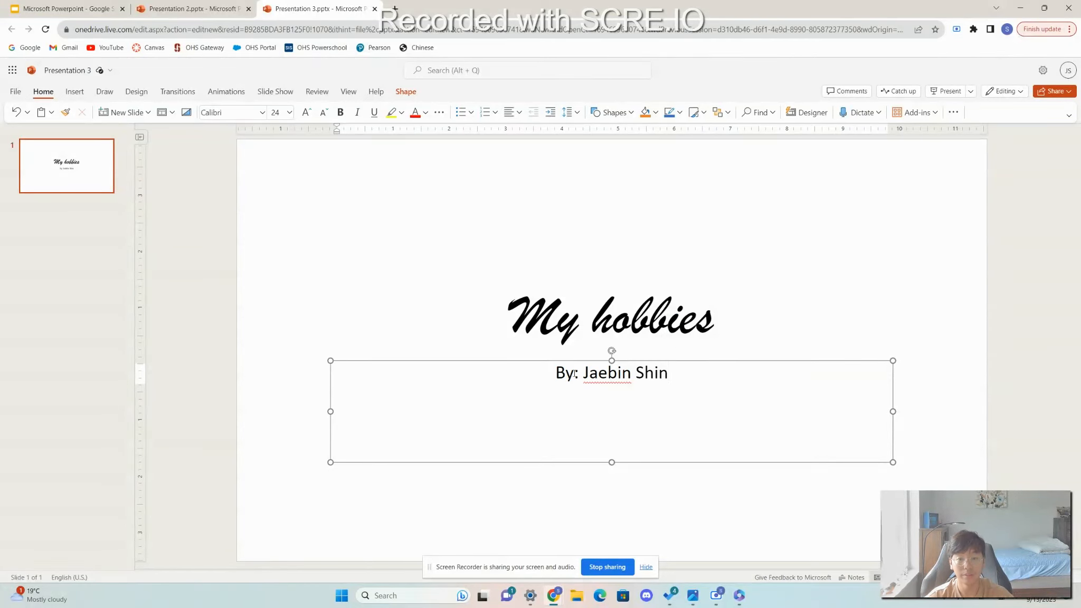
# - Change the font of the author byline under the title to Rockwell
pyautogui.moveTo(559, 374); pyautogui.dragTo(695, 373)
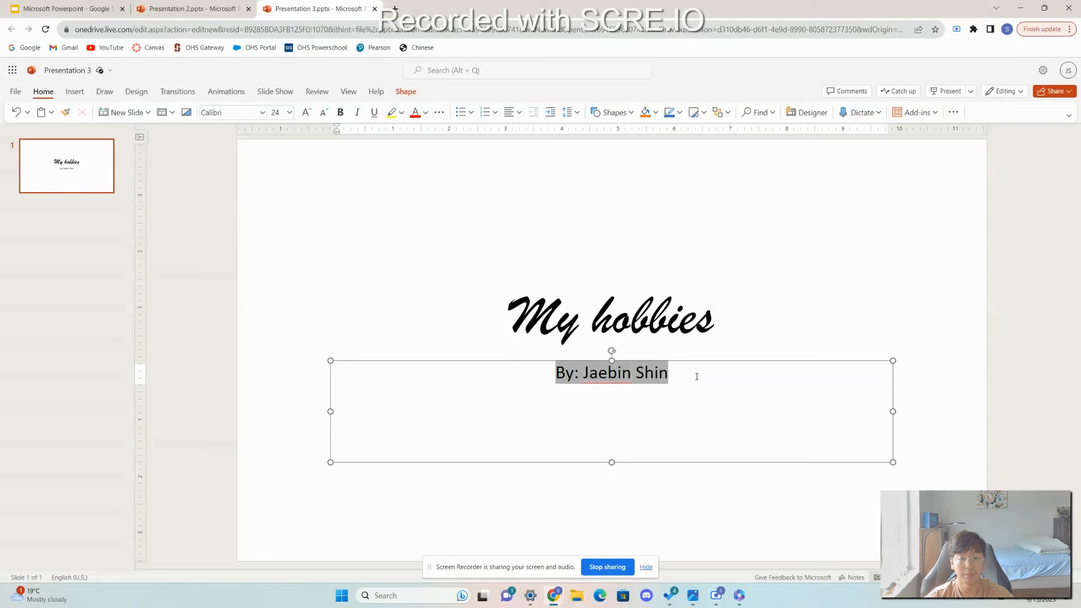
pyautogui.rightClick(664, 365)
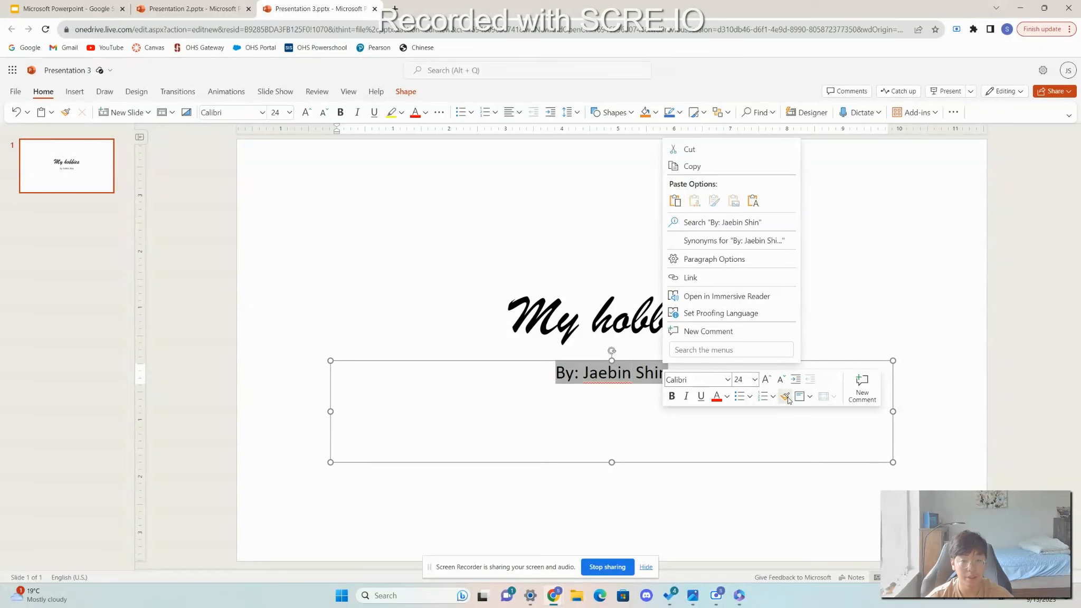
pyautogui.click(729, 380)
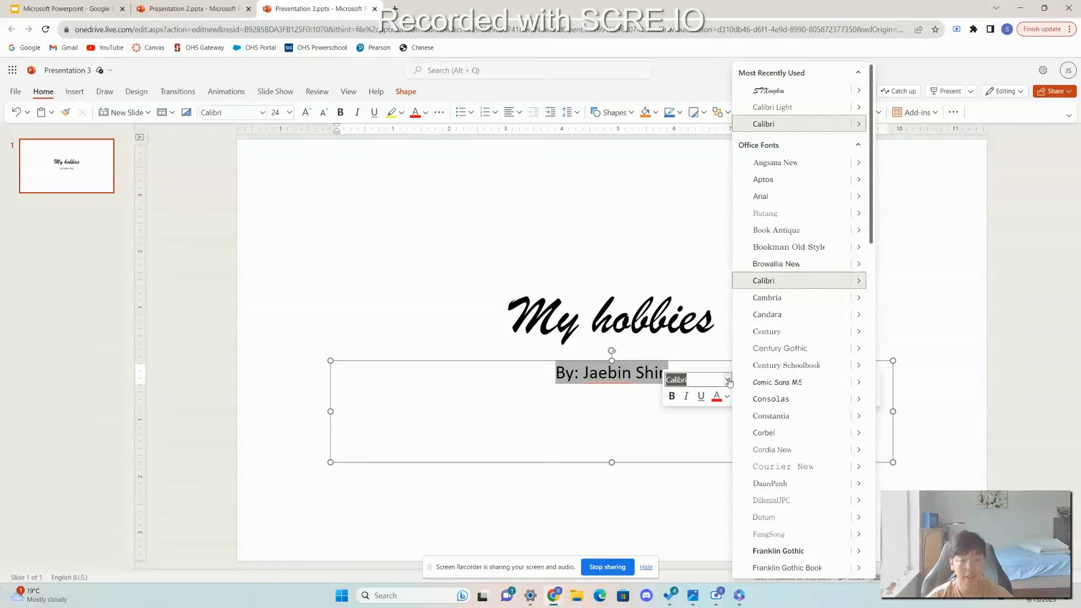
pyautogui.scroll(-15, 770, 359)
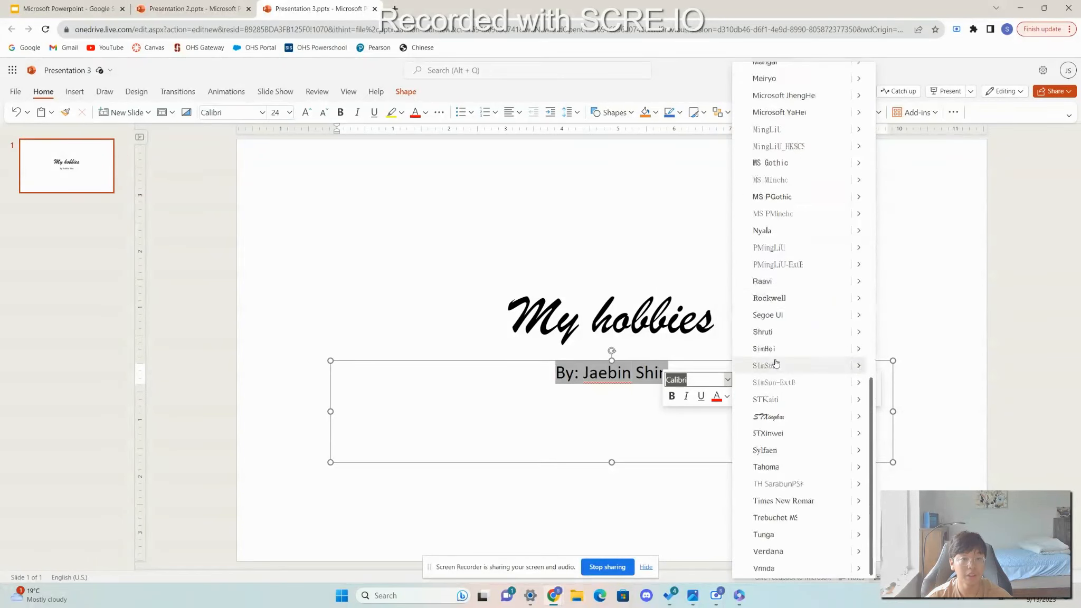
pyautogui.click(783, 299)
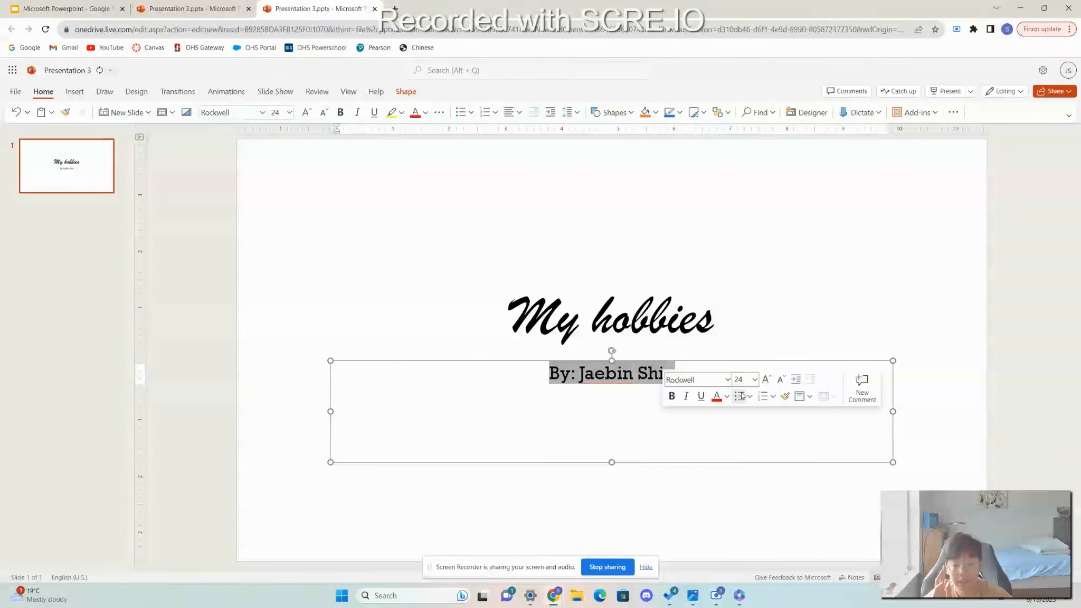
# - Enlarge the author byline text to size 32 and deselect its text box
pyautogui.click(757, 383)
pyautogui.click(780, 384)
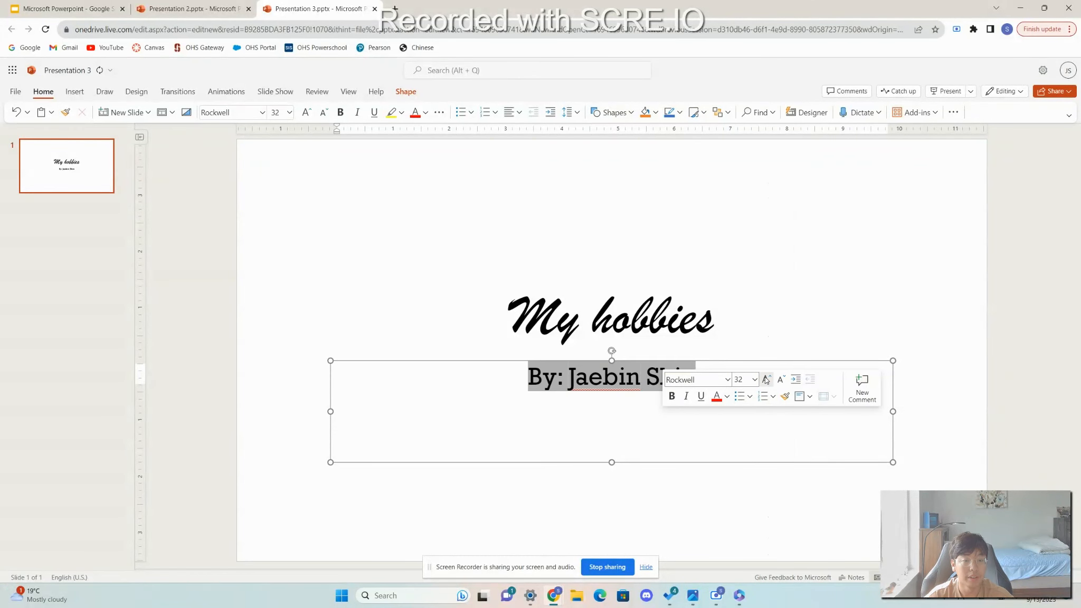
pyautogui.click(756, 381)
pyautogui.click(756, 381)
pyautogui.click(764, 402)
pyautogui.click(953, 364)
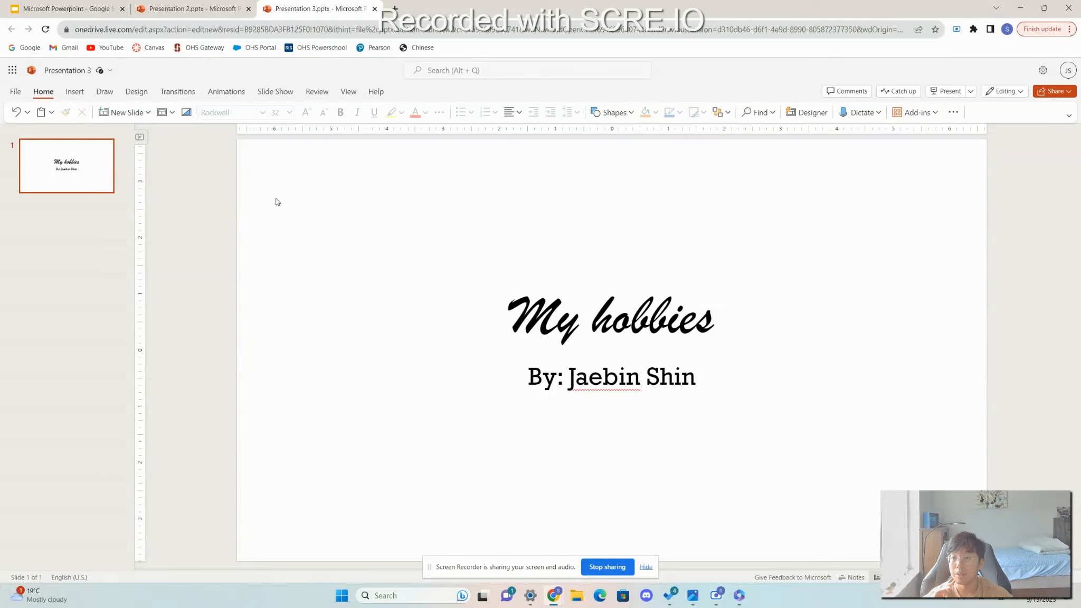
# - Add a second slide with the Title and Content layout after the title slide
pyautogui.click(75, 95)
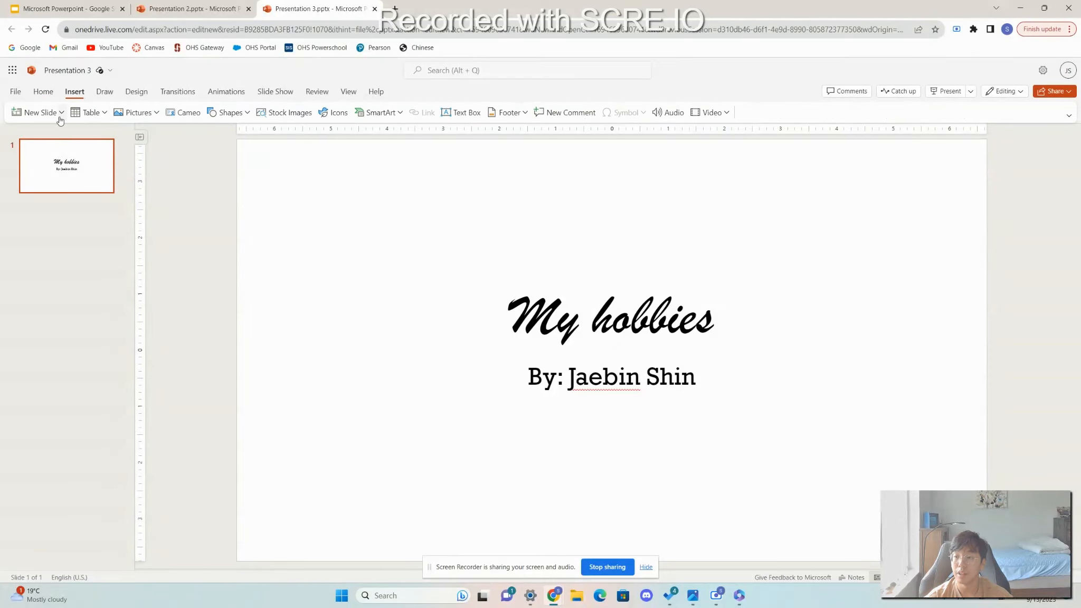
pyautogui.click(42, 94)
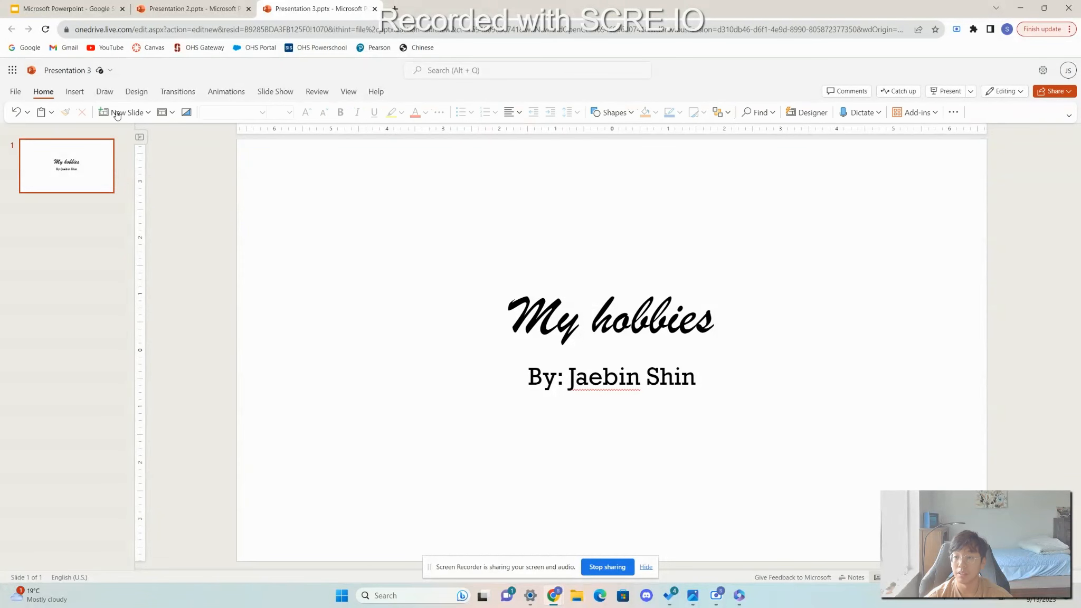
pyautogui.click(74, 96)
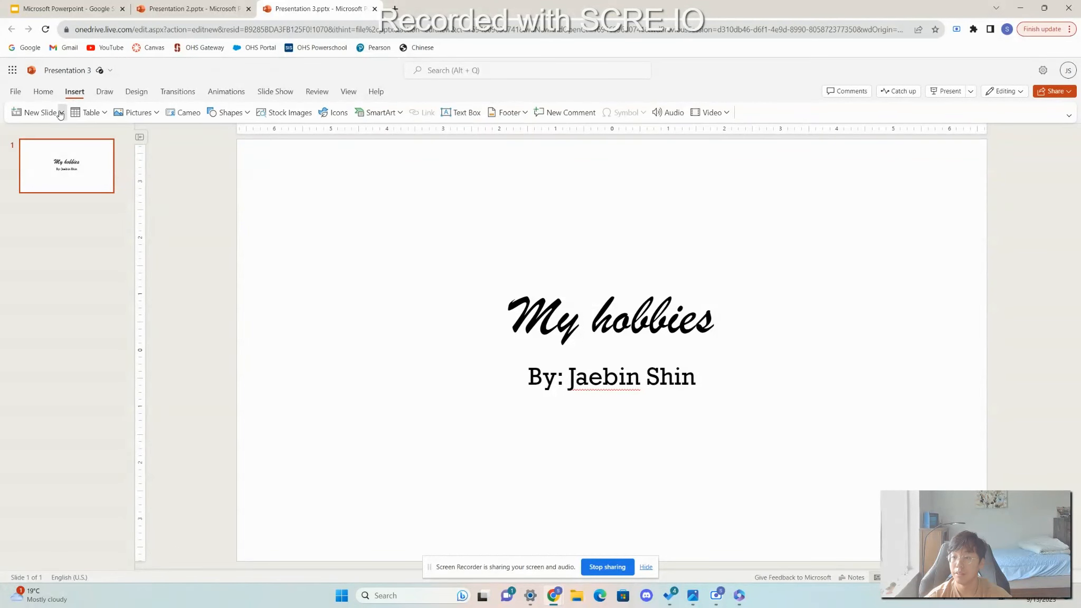
pyautogui.click(61, 113)
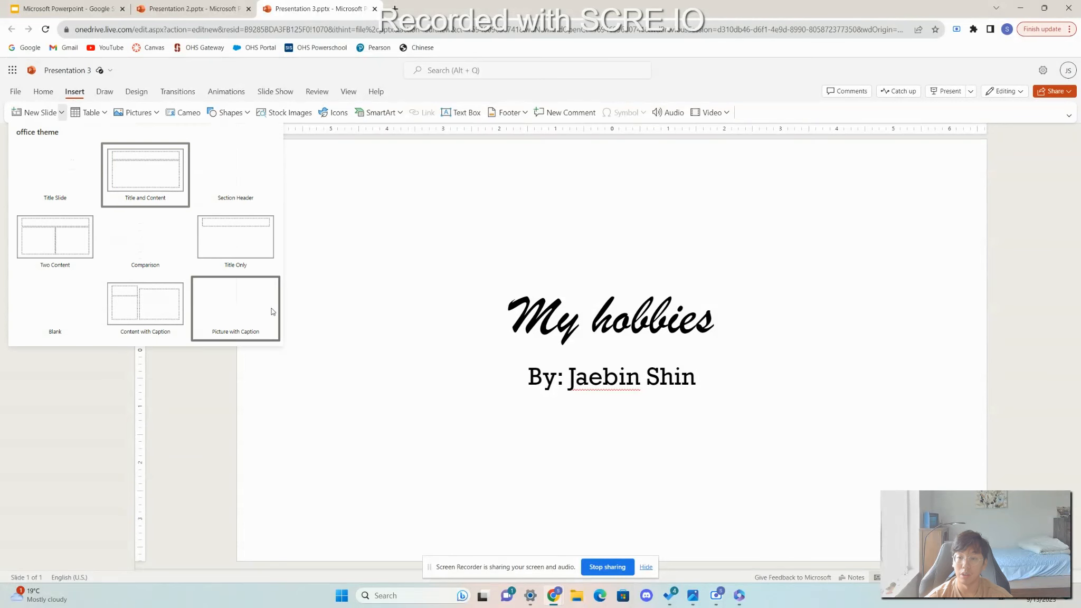
pyautogui.click(165, 184)
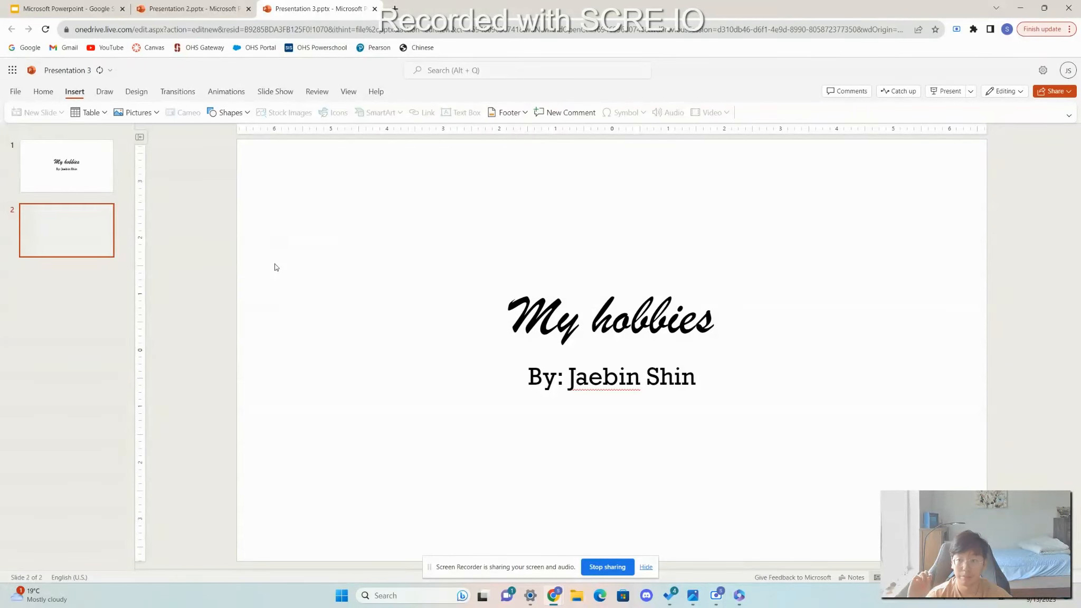
# - Enter "Basketball" as the title of the new second slide
pyautogui.click(74, 166)
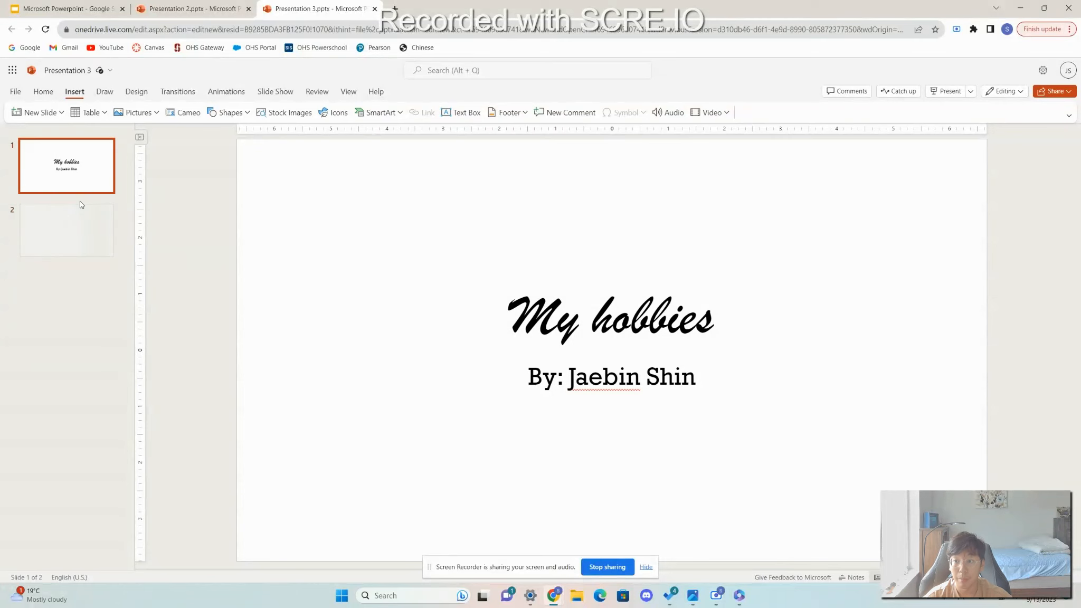
pyautogui.click(92, 231)
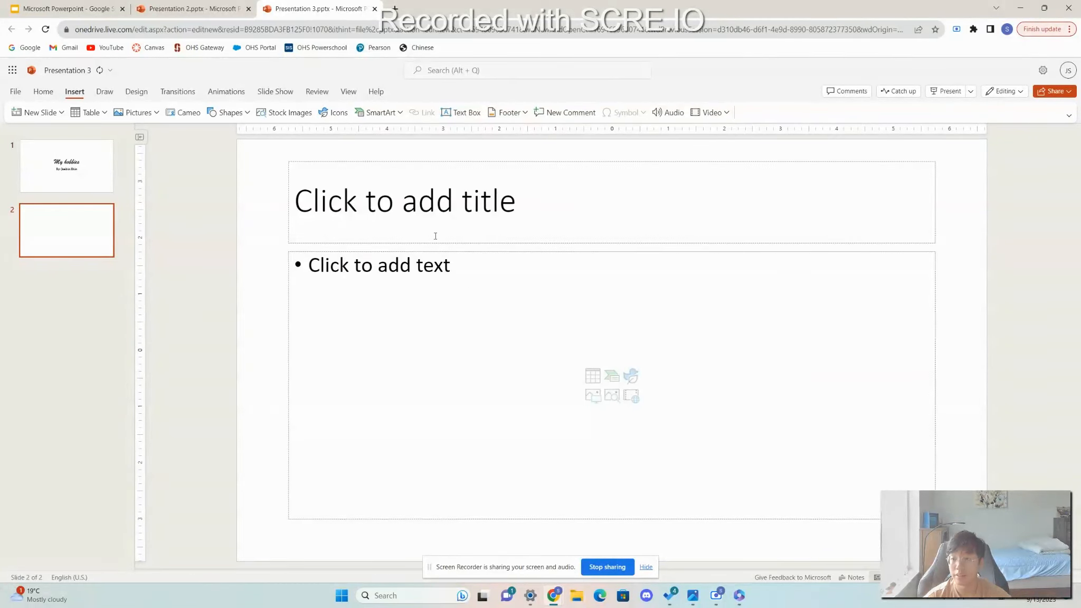
pyautogui.click(404, 226)
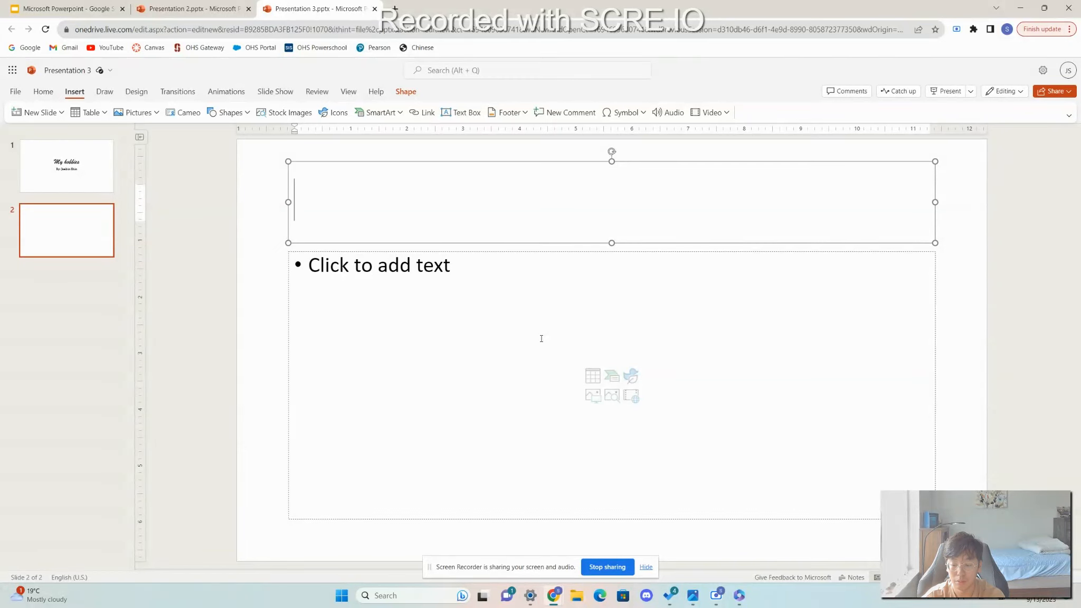
pyautogui.write('Basketball')
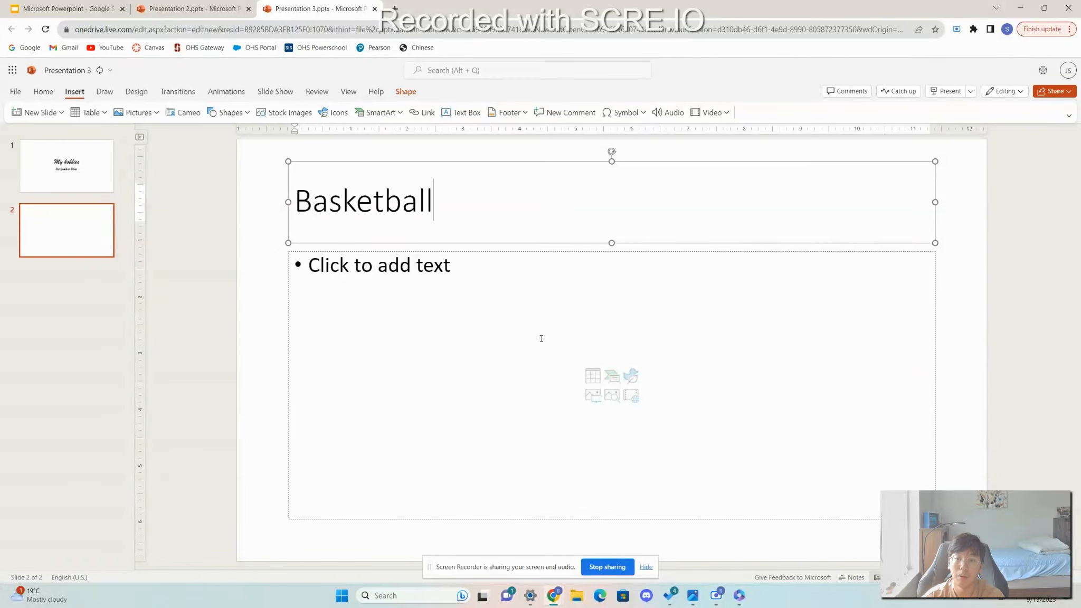
# - Enter "Why I like basketball ......." as the first bullet in the second slide's content box
pyautogui.click(508, 334)
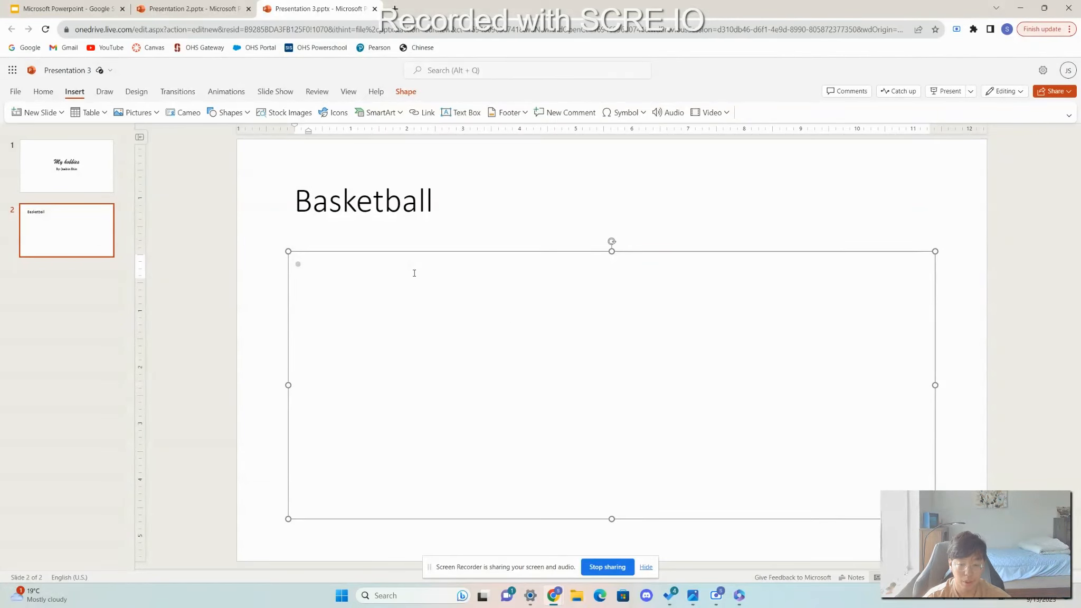
pyautogui.write('Why ')
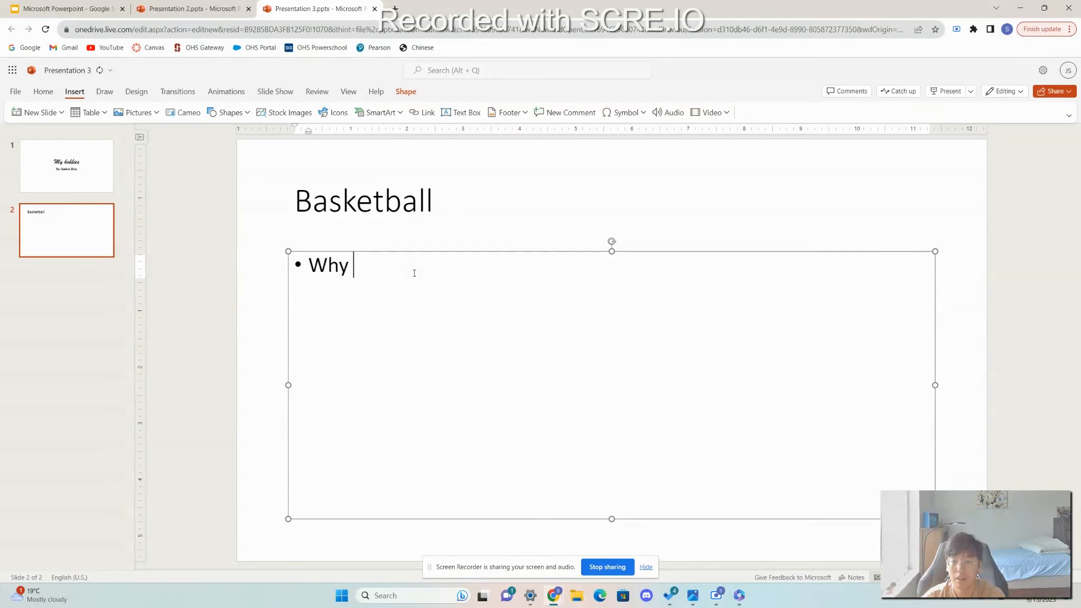
pyautogui.write('I like ')
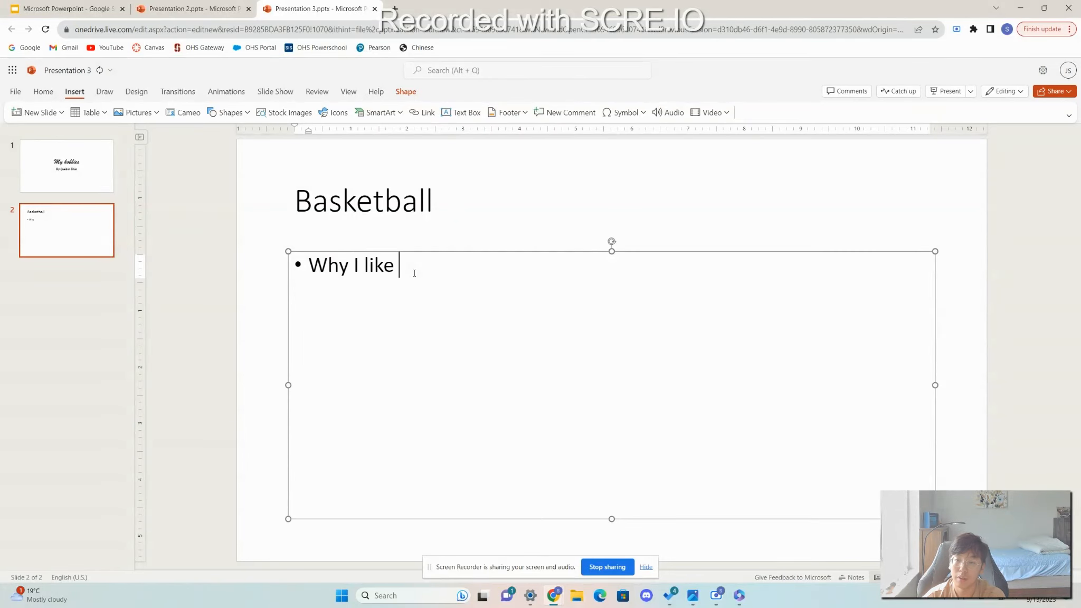
pyautogui.write('basketball ')
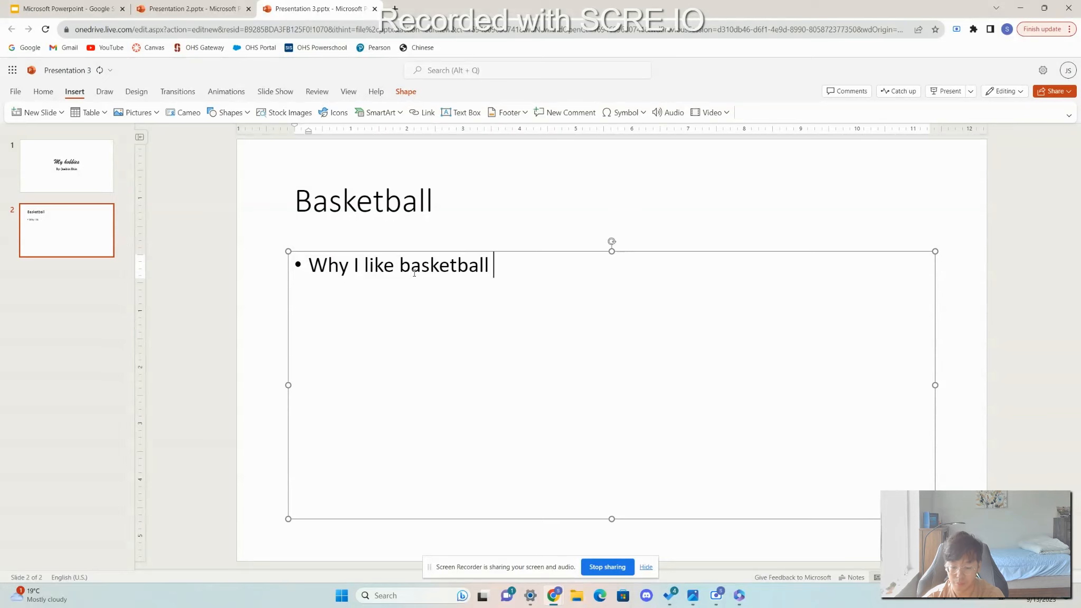
pyautogui.write('.......')
pyautogui.click(561, 159)
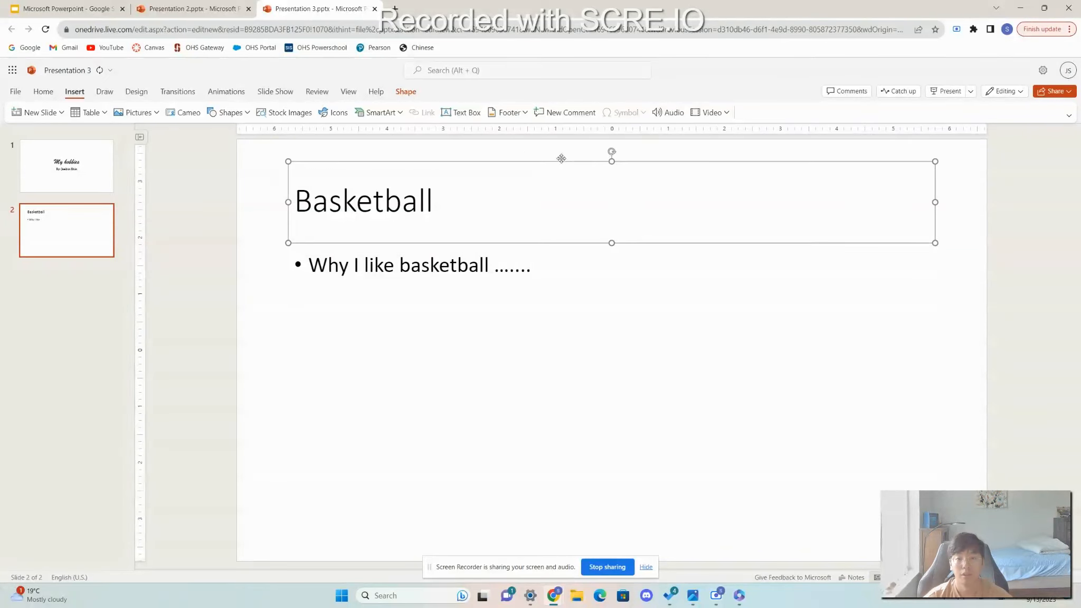
# - Deselect the Basketball title box and compare the title slide with the Basketball slide by switching back and forth between them
pyautogui.click(1040, 247)
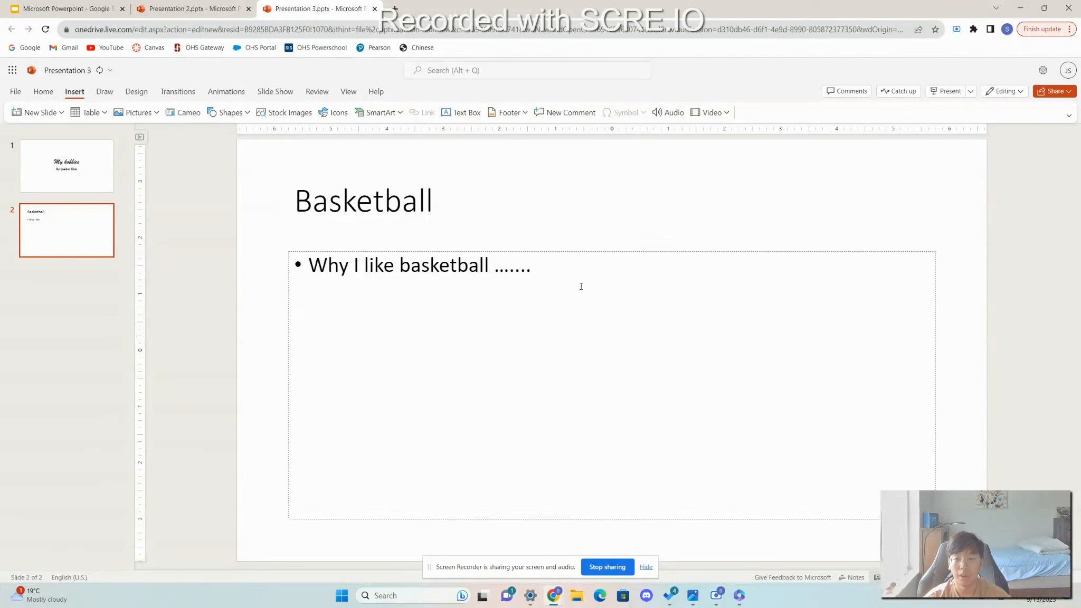
pyautogui.click(51, 180)
pyautogui.click(80, 241)
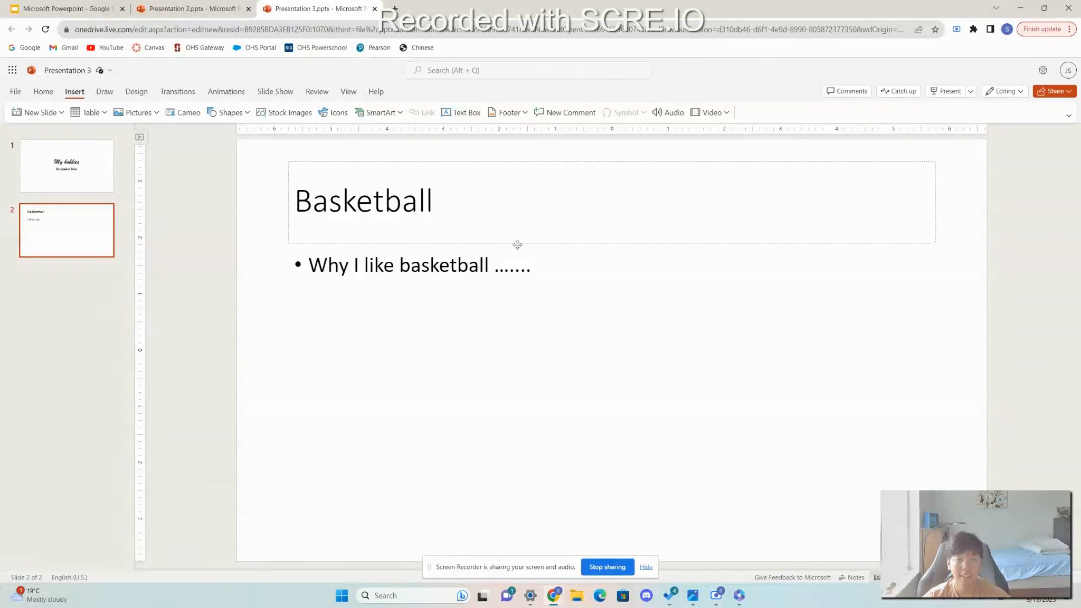
pyautogui.click(41, 180)
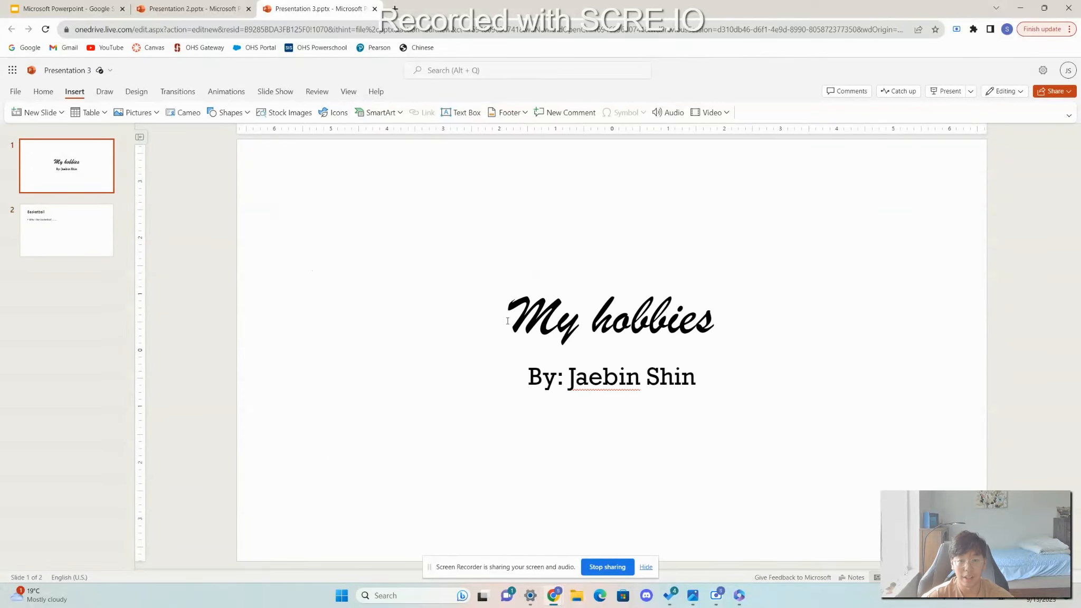
pyautogui.click(73, 234)
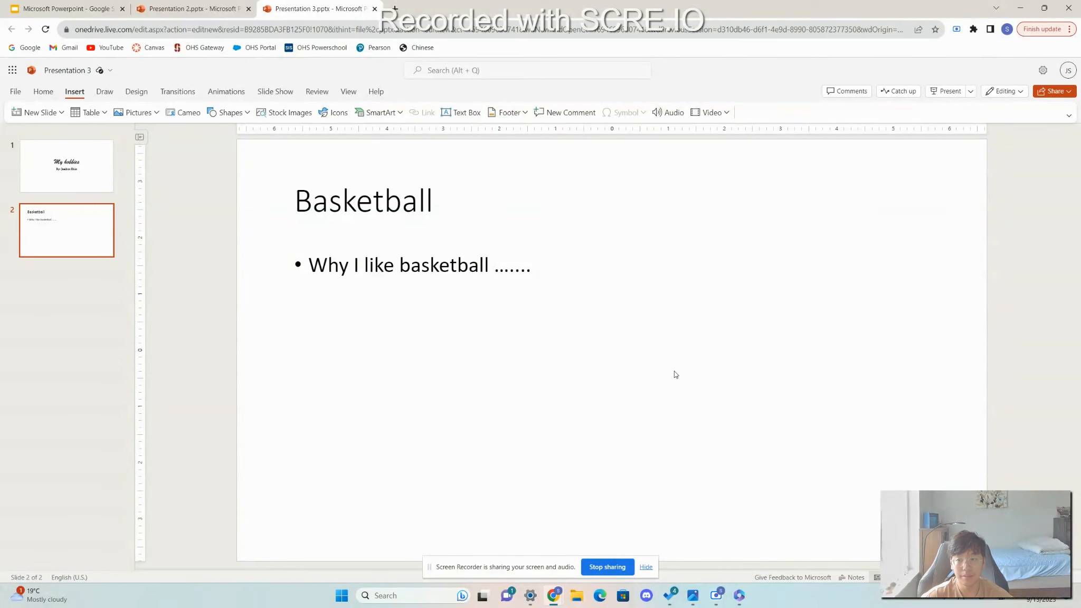
pyautogui.click(58, 167)
pyautogui.click(72, 210)
pyautogui.click(79, 162)
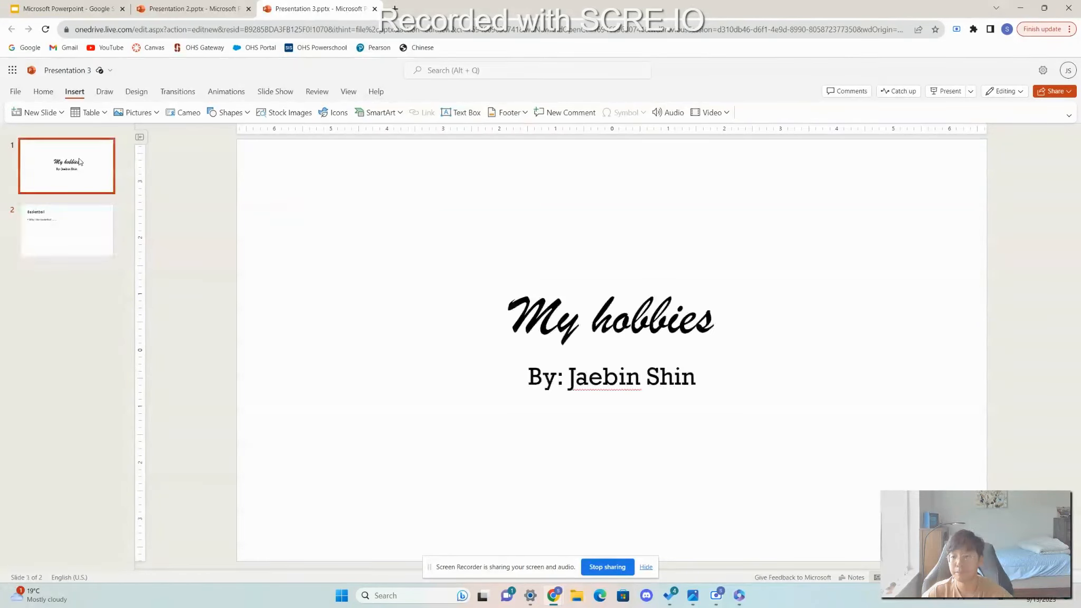
pyautogui.click(78, 212)
pyautogui.click(77, 173)
pyautogui.click(77, 228)
pyautogui.click(75, 184)
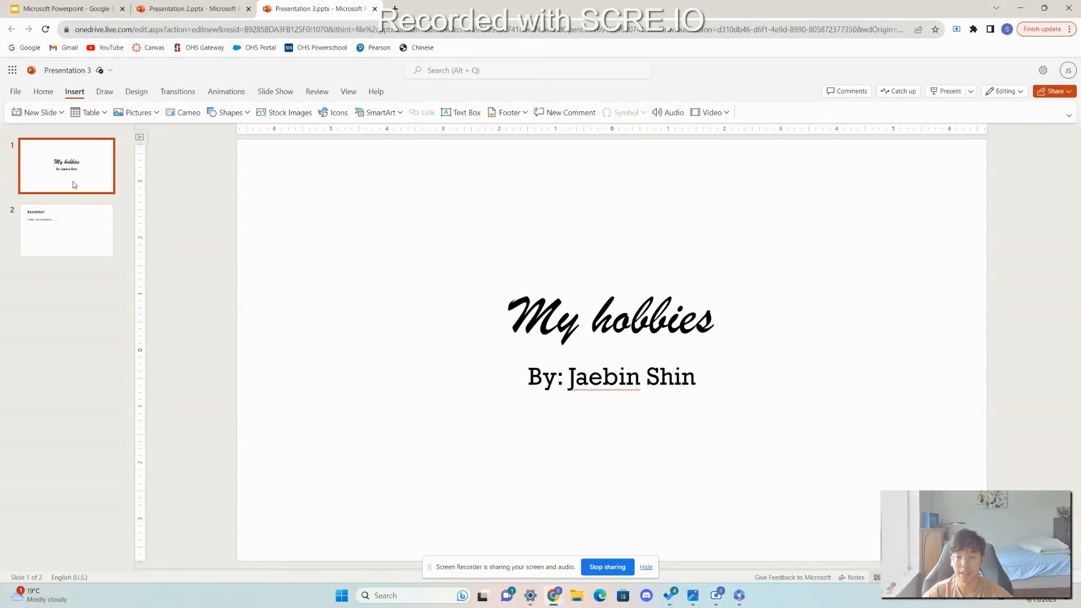
pyautogui.click(75, 237)
pyautogui.click(72, 180)
pyautogui.click(79, 236)
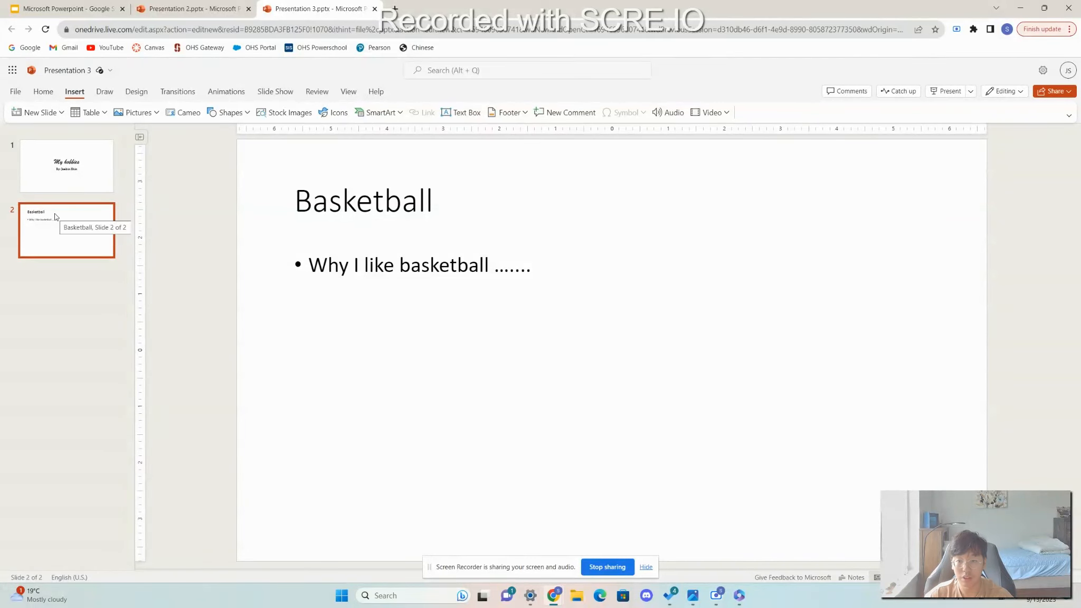
# - Add a new blank third slide with title and text placeholders after the Basketball slide
pyautogui.hotkey('ctrl', 'm')
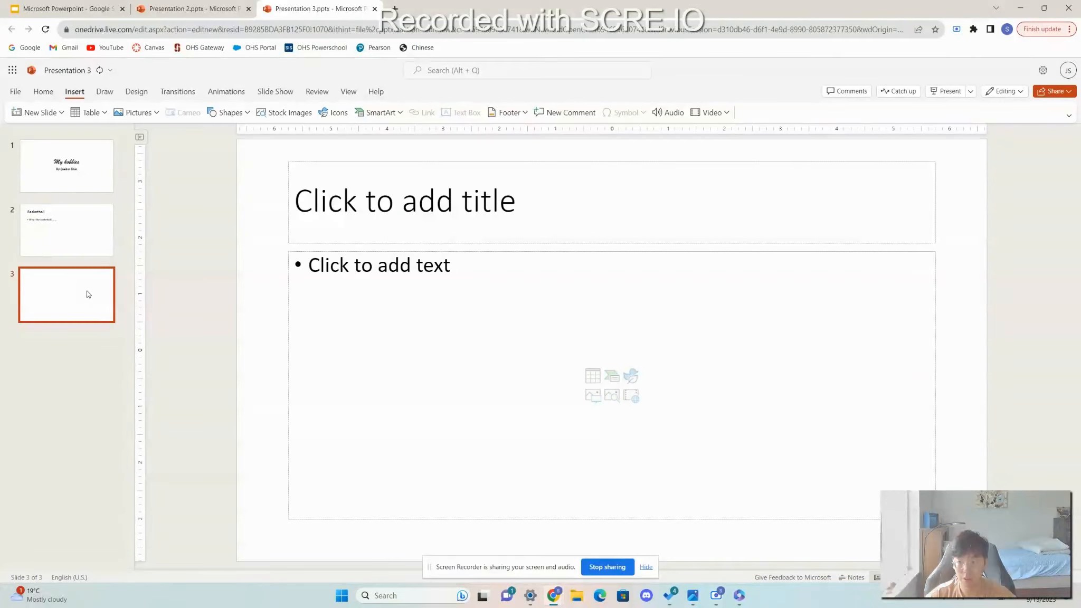
pyautogui.press('Delete')
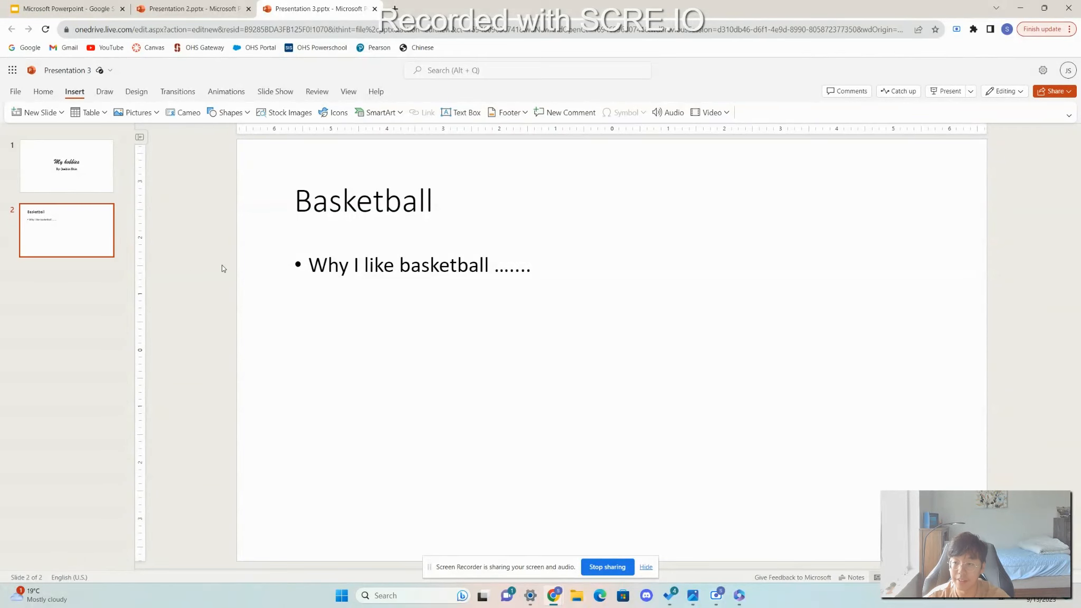
pyautogui.press('Return')
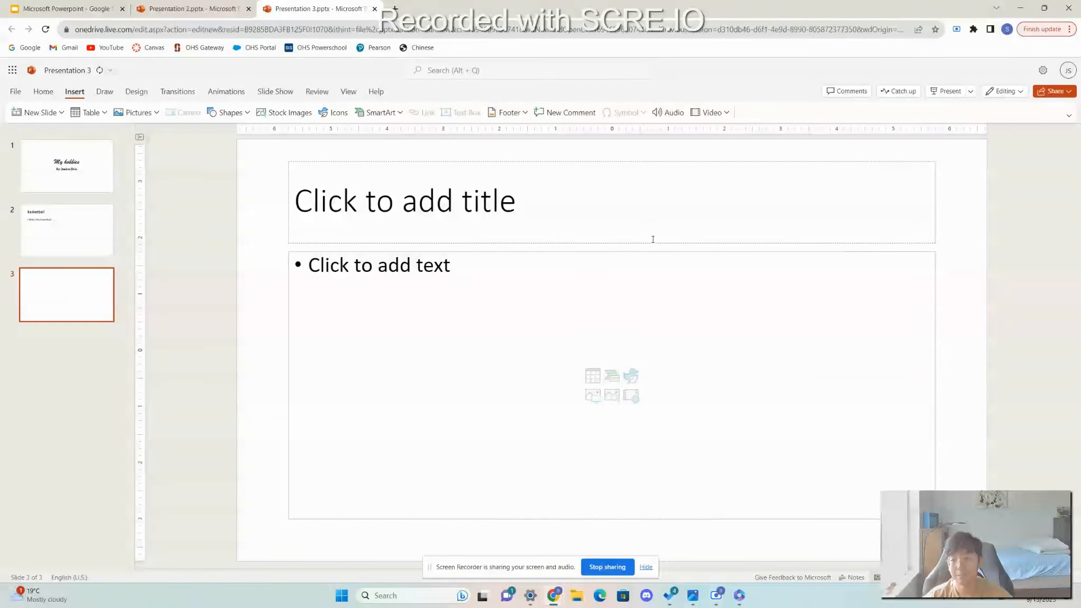
# - View all three slides of the presentation in turn, from the title slide to the empty third slide
pyautogui.click(53, 244)
pyautogui.click(69, 177)
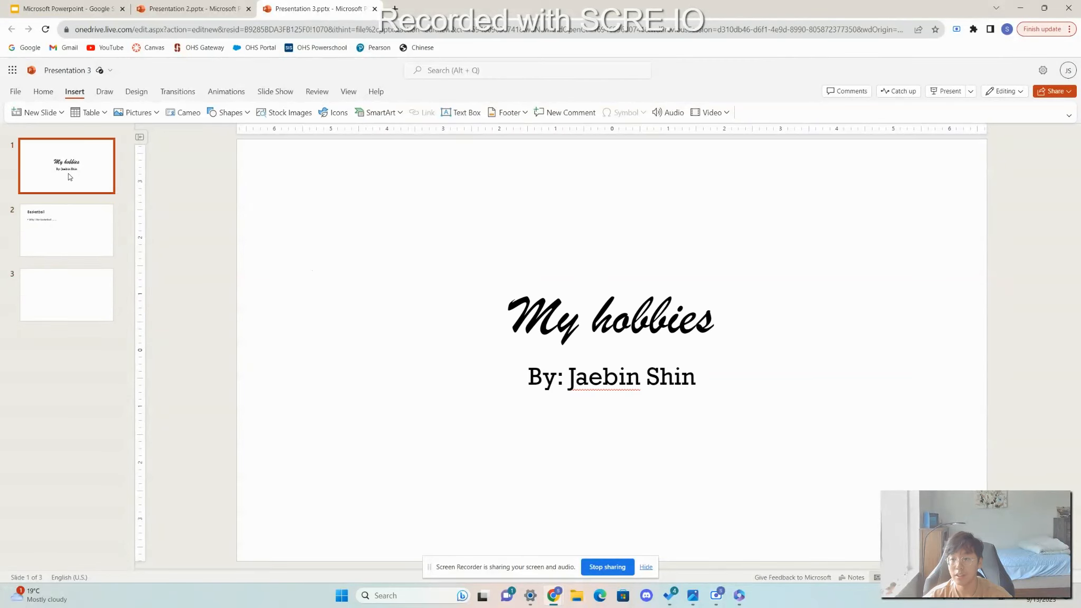
pyautogui.click(72, 230)
pyautogui.click(75, 288)
pyautogui.click(84, 233)
pyautogui.click(89, 177)
pyautogui.click(95, 227)
pyautogui.click(104, 293)
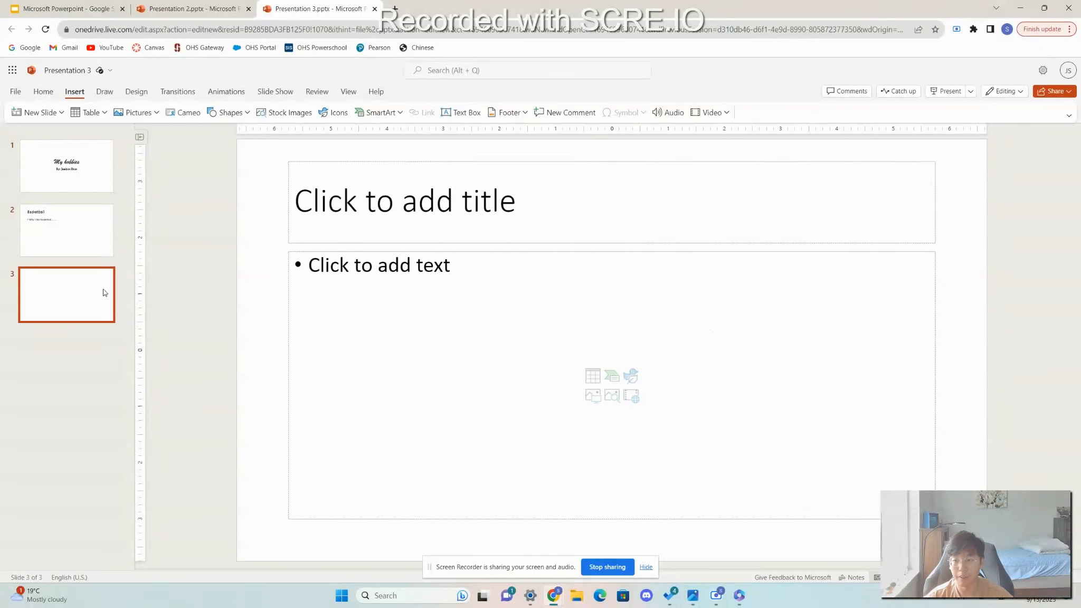
pyautogui.click(84, 232)
pyautogui.click(79, 177)
pyautogui.click(79, 232)
pyautogui.click(79, 293)
pyautogui.click(75, 180)
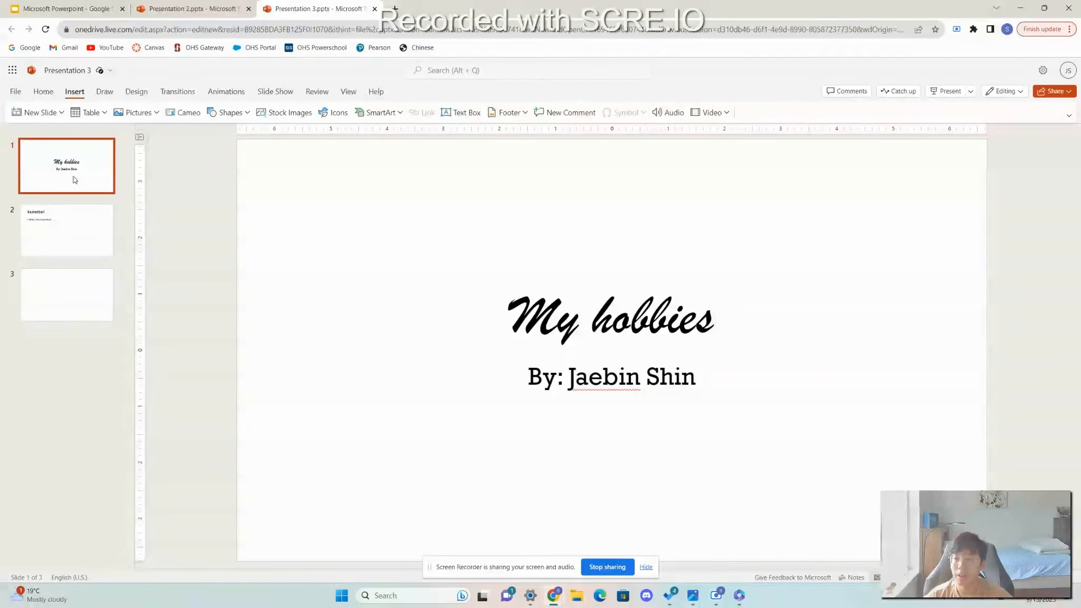
# - Fill the third slide with placeholder text: title ";lakjsdkflasdfsdf" and bullet "asdfasdfasfdsfd"
pyautogui.click(77, 301)
pyautogui.click(385, 214)
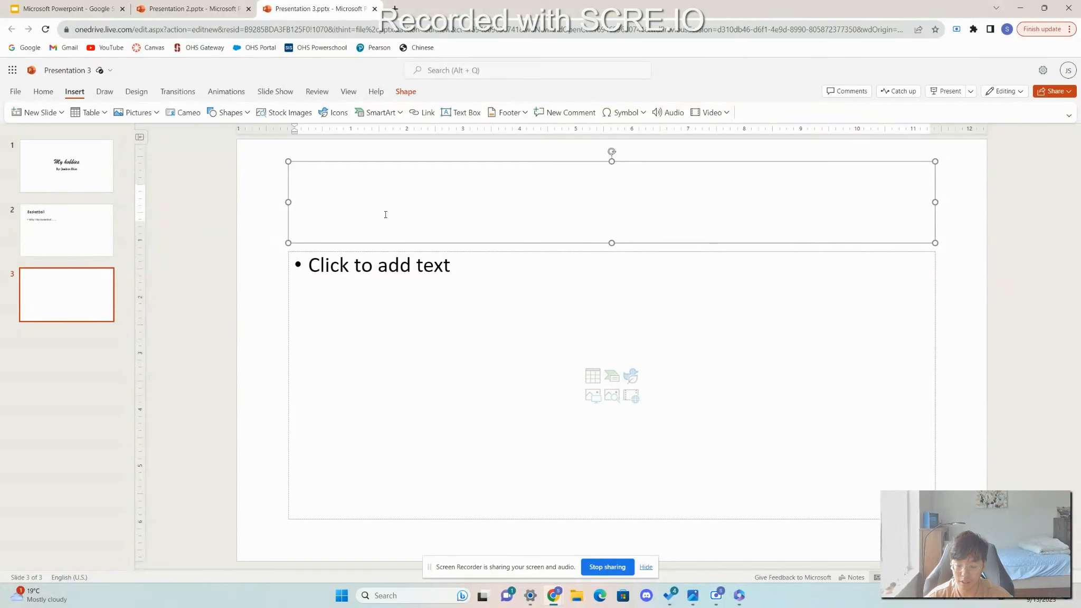
pyautogui.write(';lakjsdkflasdfsdf')
pyautogui.click(419, 271)
pyautogui.write('asdf')
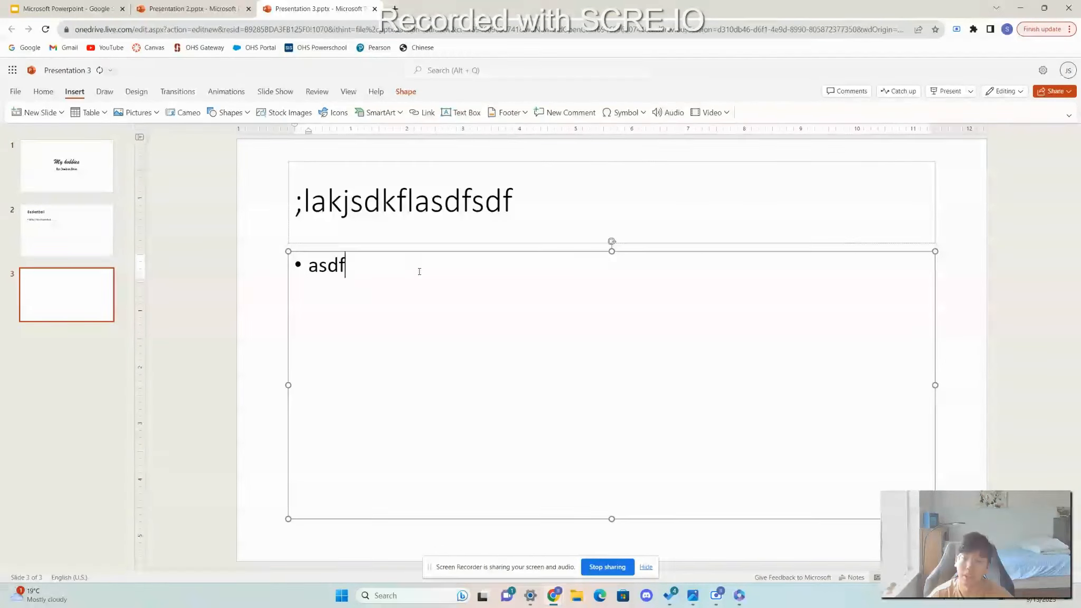
pyautogui.write('asdfasfdsfd')
pyautogui.click(1001, 301)
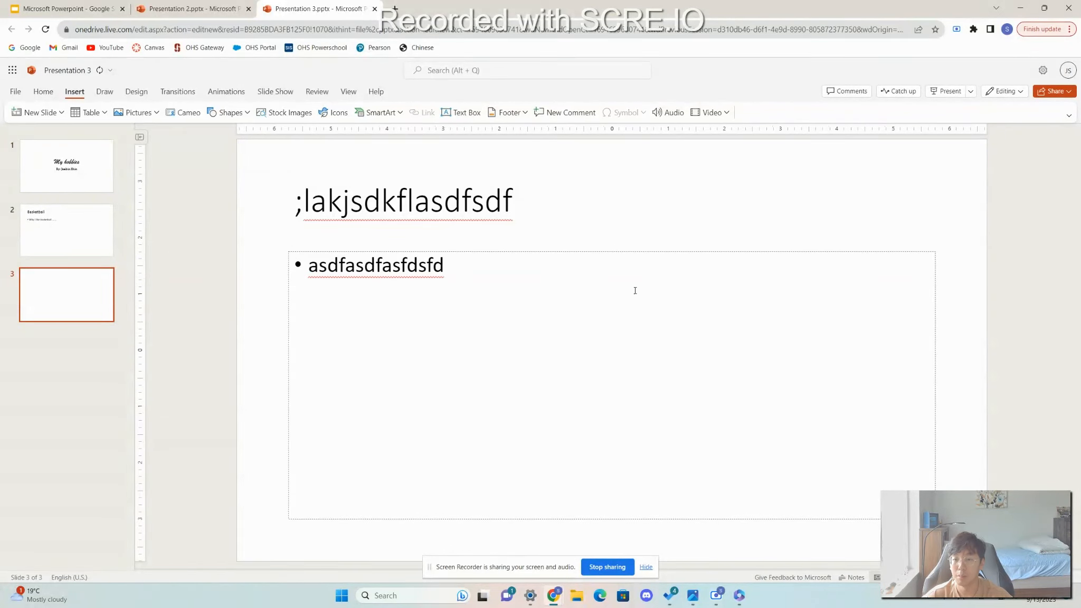
# - Insert the stock image of a basketball lying on a wooden court into the Basketball slide, searching for "basketball"
pyautogui.click(102, 231)
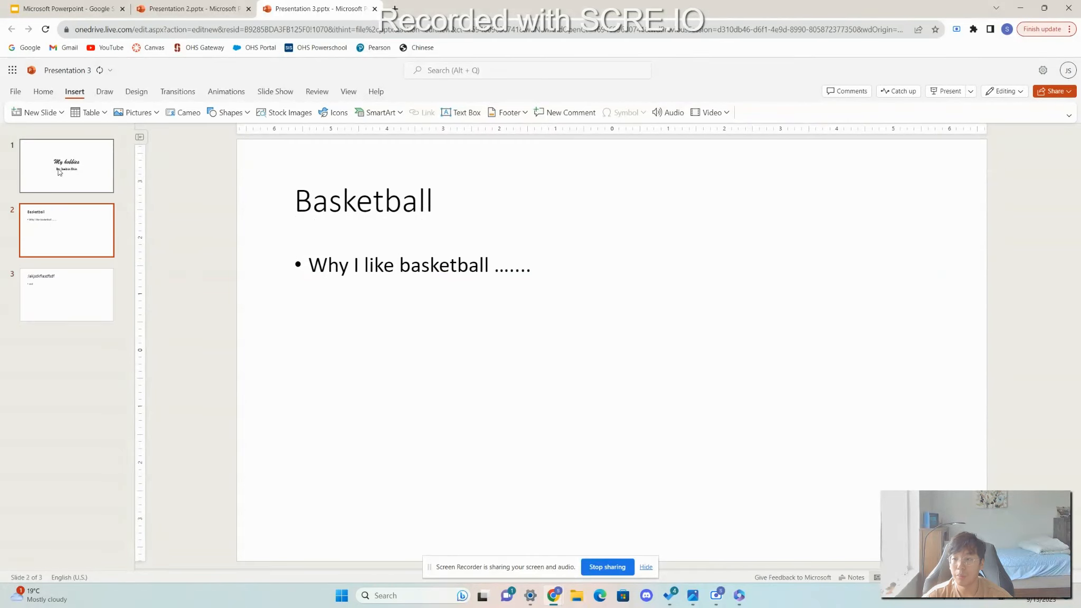
pyautogui.click(155, 114)
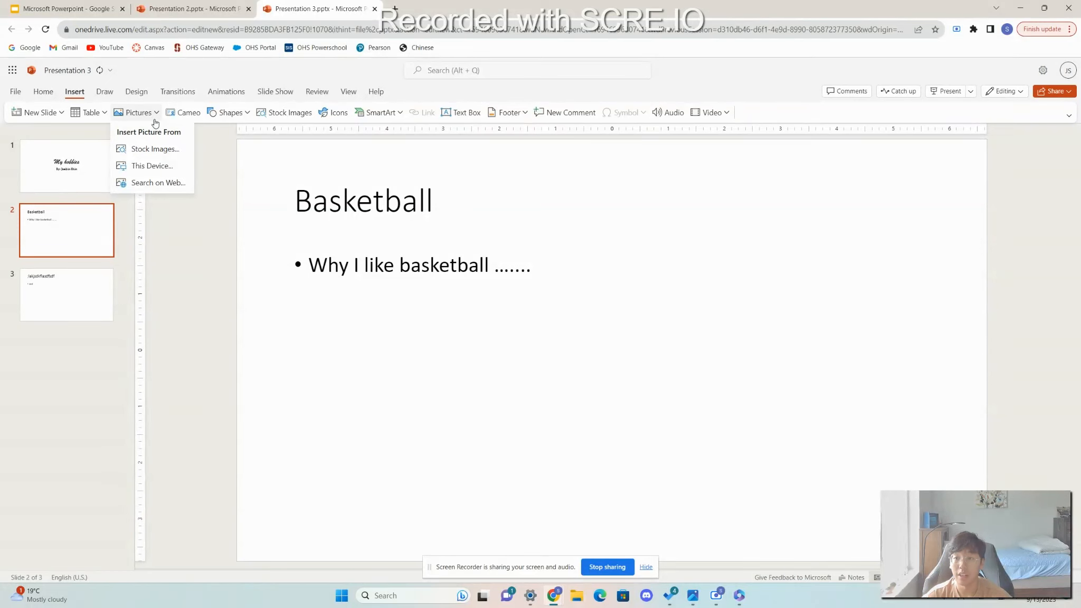
pyautogui.click(161, 152)
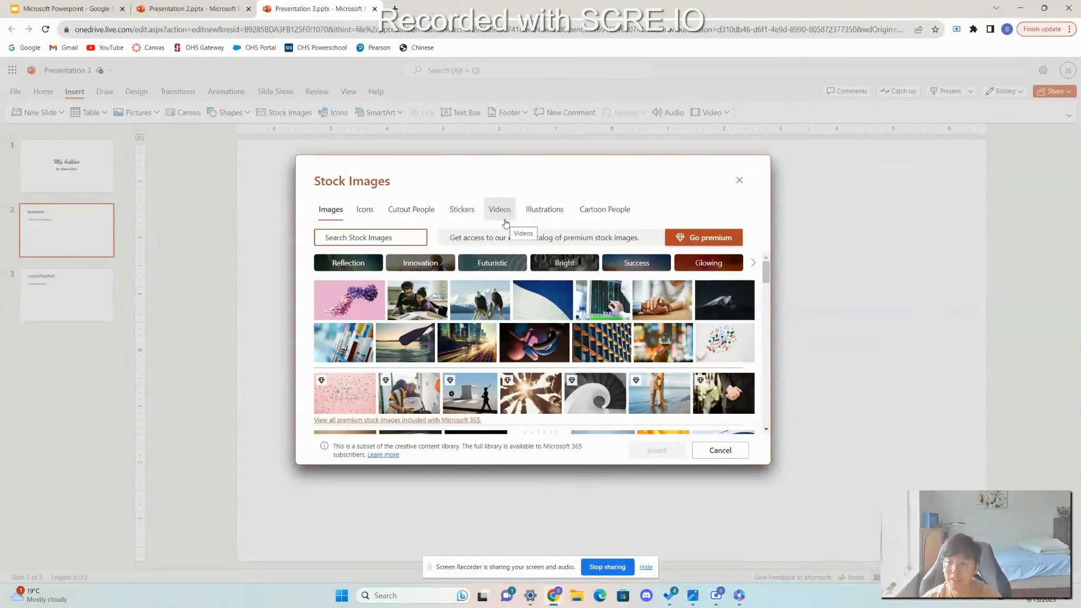
pyautogui.write('basketball')
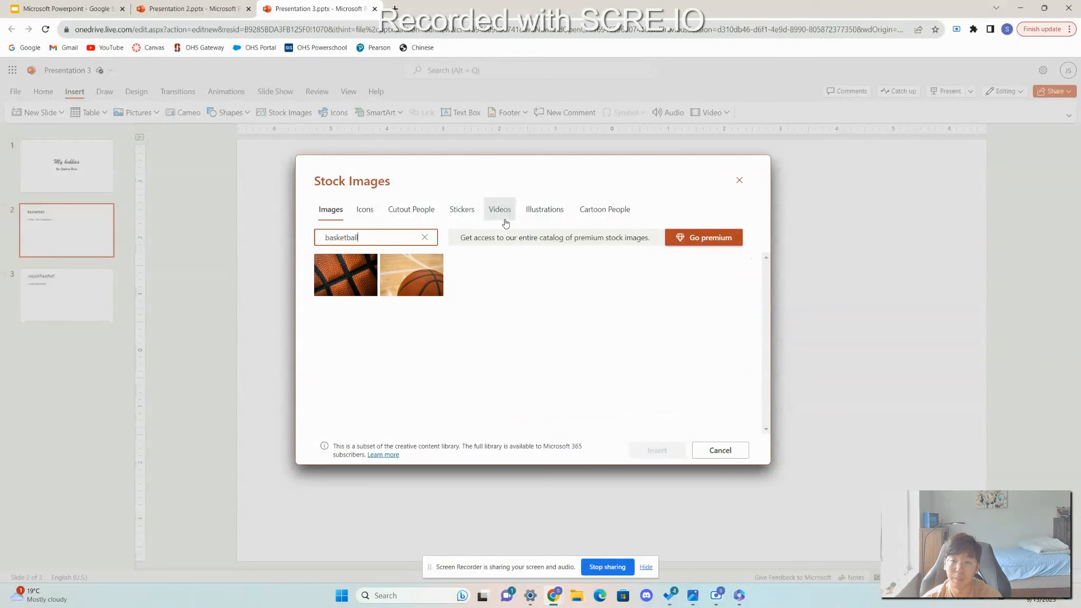
pyautogui.click(417, 282)
pyautogui.click(654, 449)
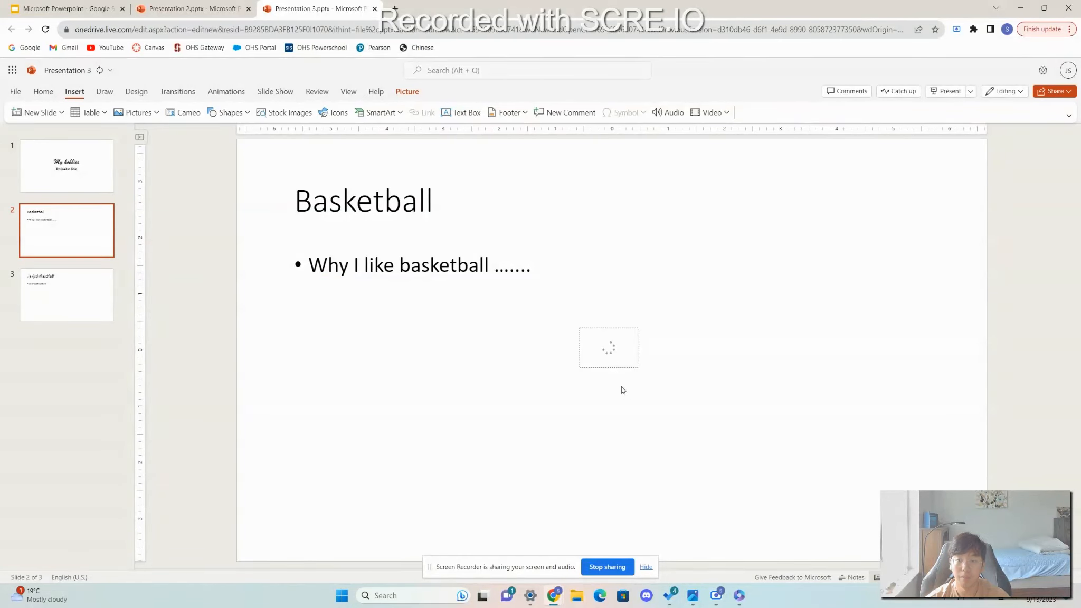
pyautogui.click(157, 113)
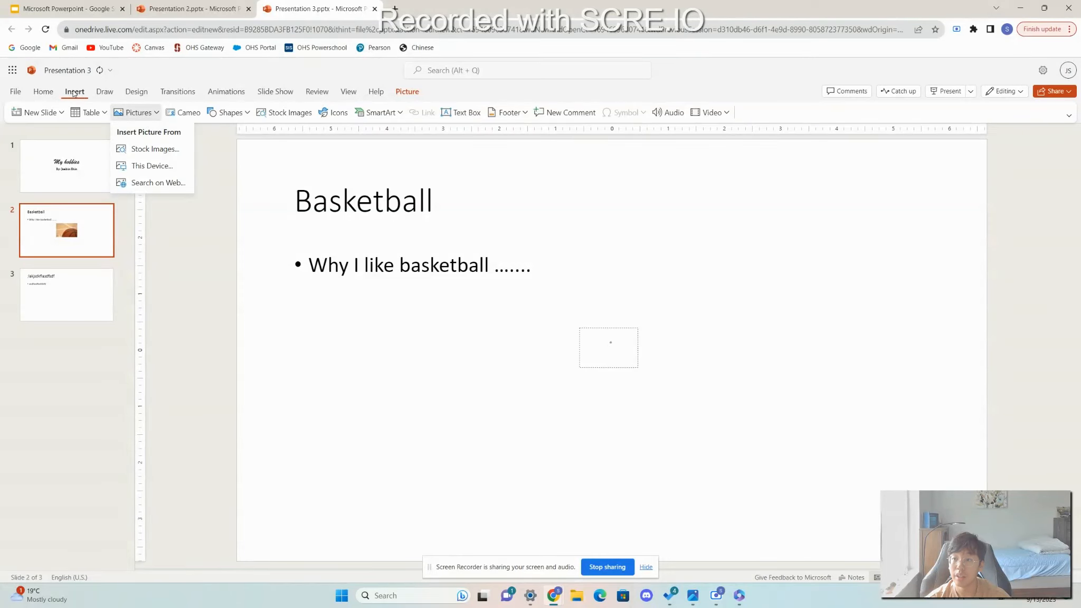
pyautogui.click(37, 95)
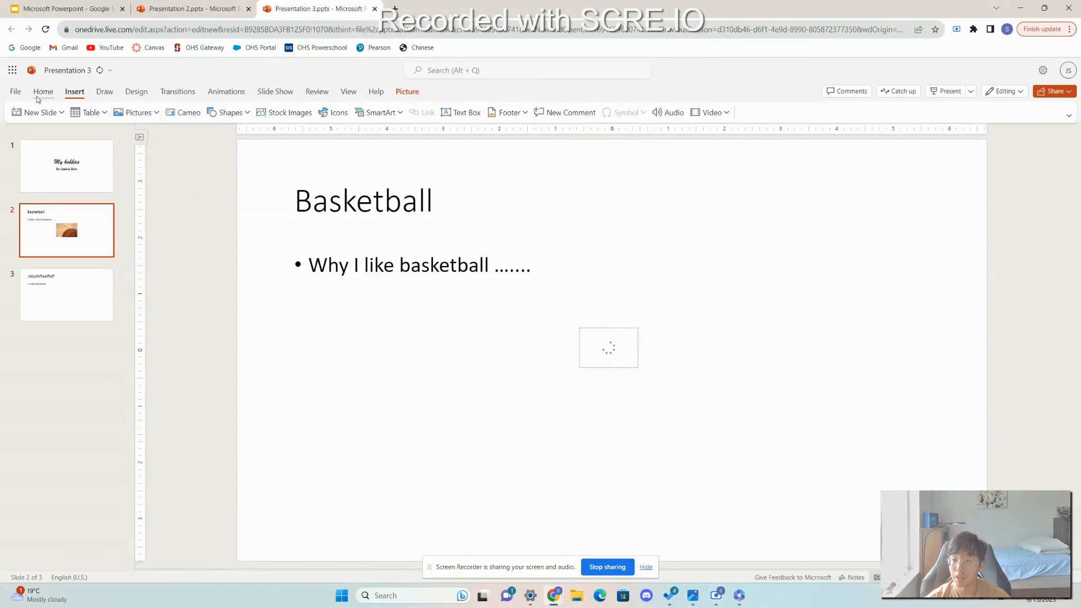
pyautogui.click(75, 93)
pyautogui.click(149, 114)
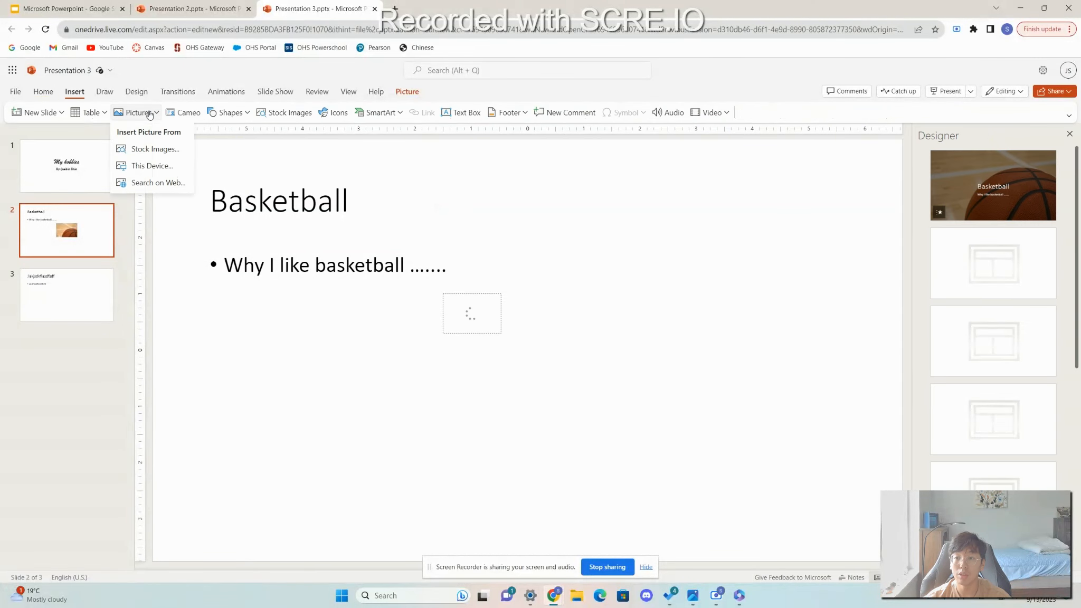
pyautogui.click(155, 149)
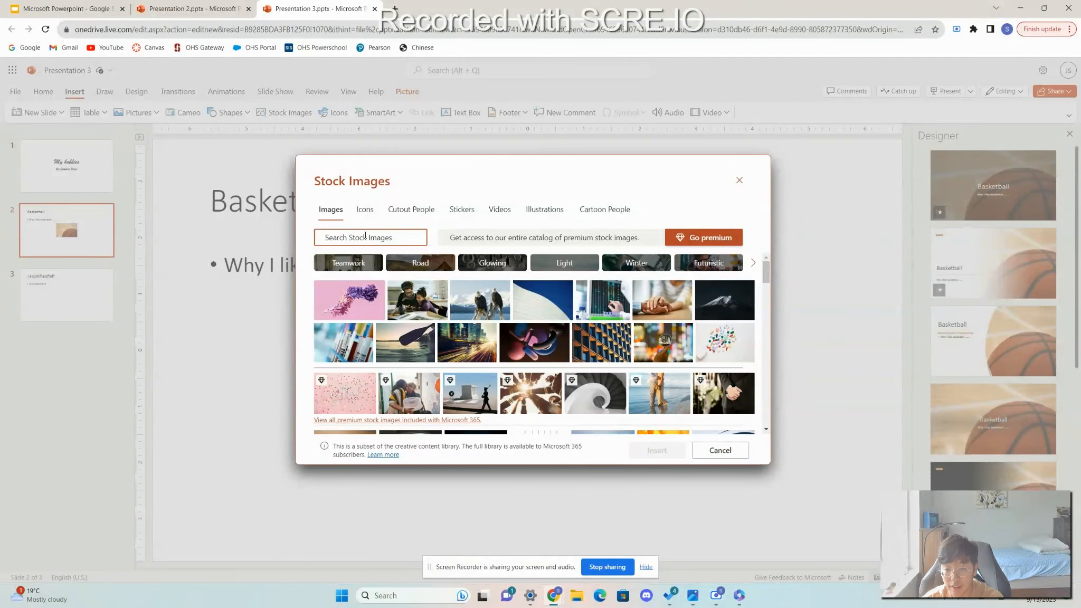
pyautogui.write('basketball')
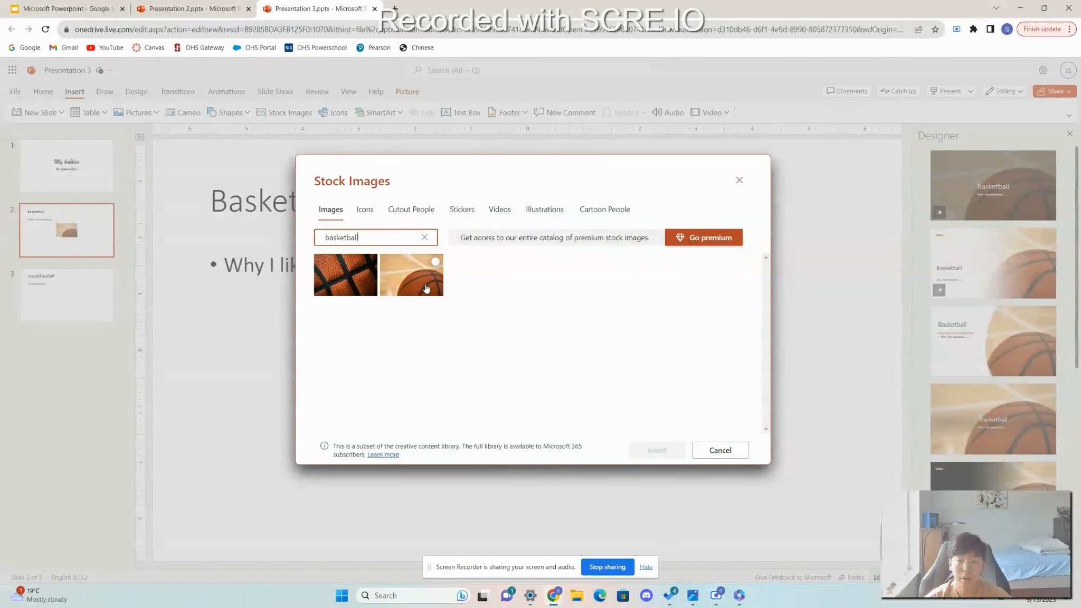
pyautogui.click(425, 315)
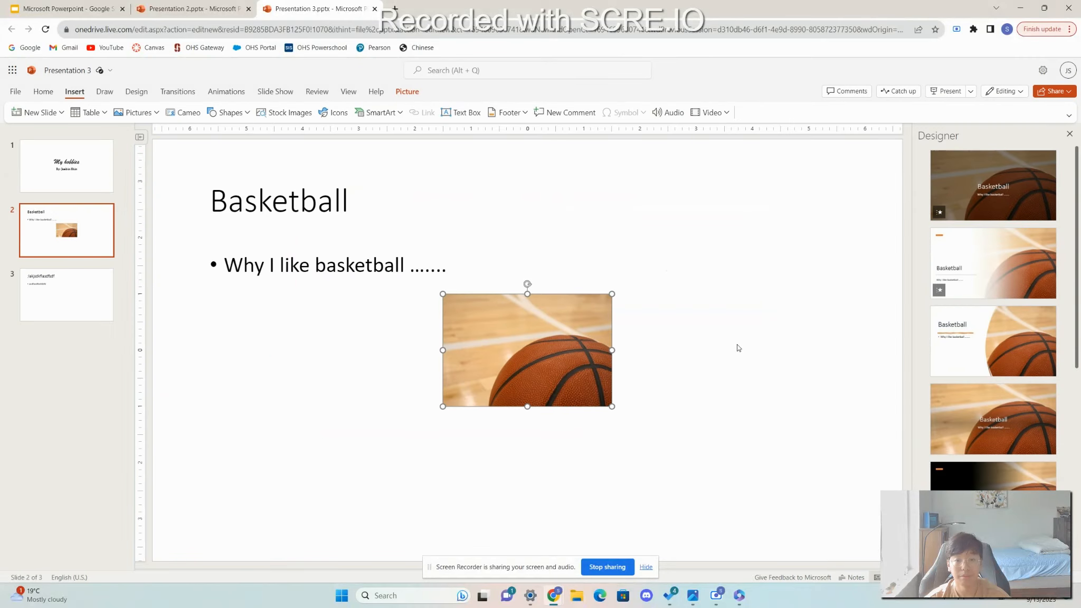
# - Move the basketball picture to the right of the bullet text and apply the Designer layout with the darkened full-slide photo and centred text
pyautogui.moveTo(560, 353); pyautogui.dragTo(712, 316)
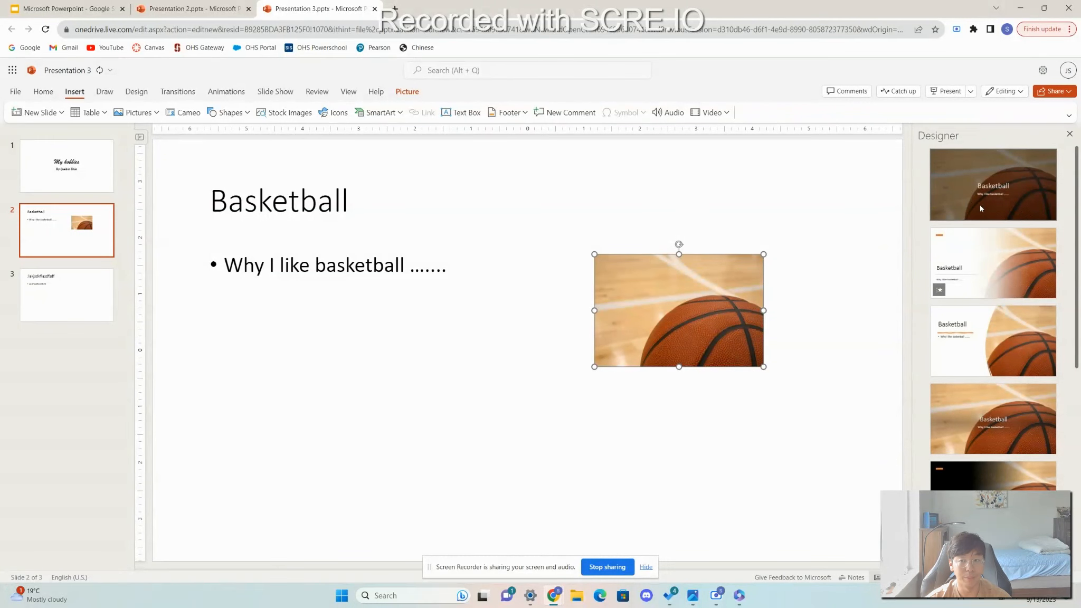
pyautogui.scroll(-5, 982, 217)
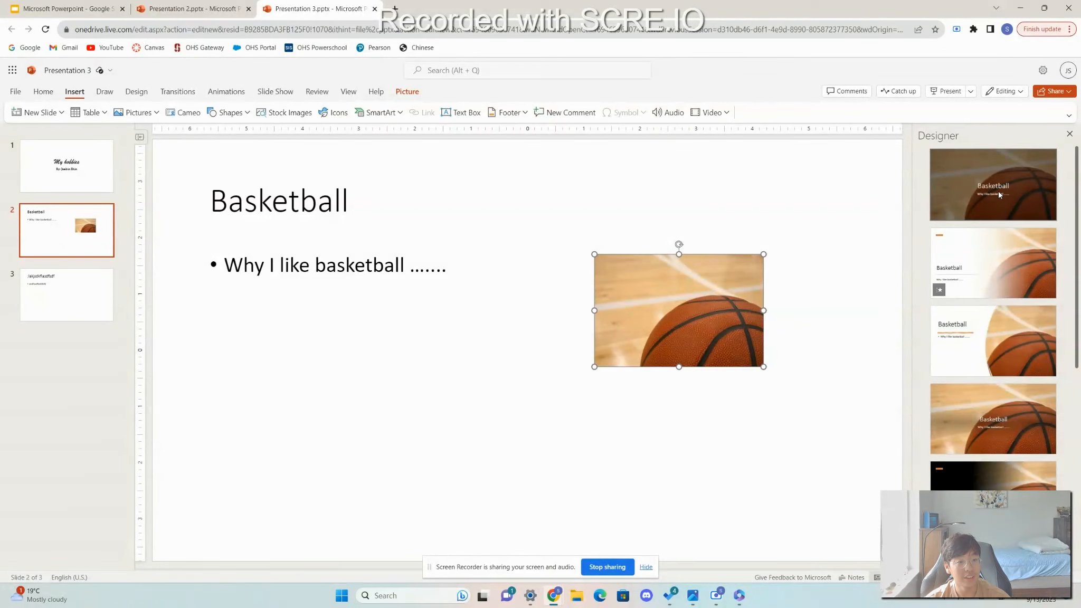
pyautogui.scroll(-1, 1006, 270)
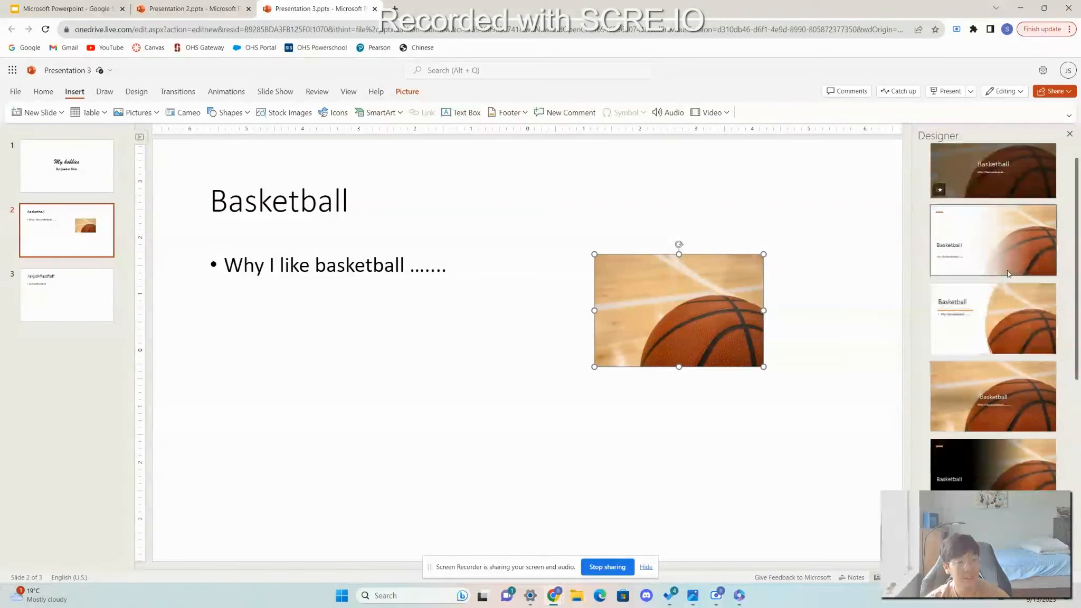
pyautogui.scroll(-3, 1006, 274)
pyautogui.scroll(-2, 1007, 302)
pyautogui.scroll(6, 1006, 302)
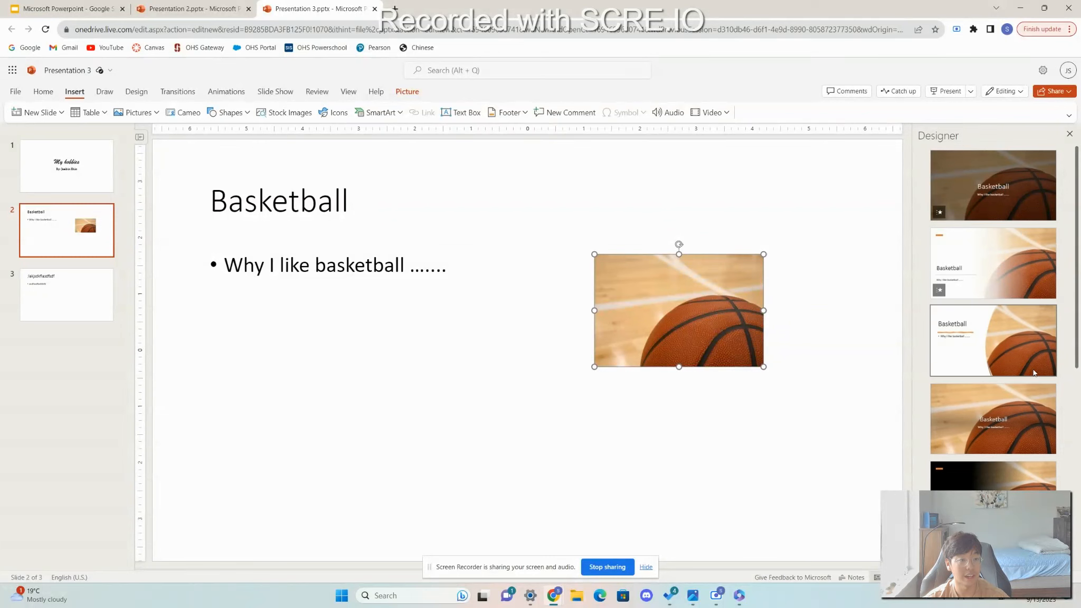
pyautogui.scroll(-5, 1052, 405)
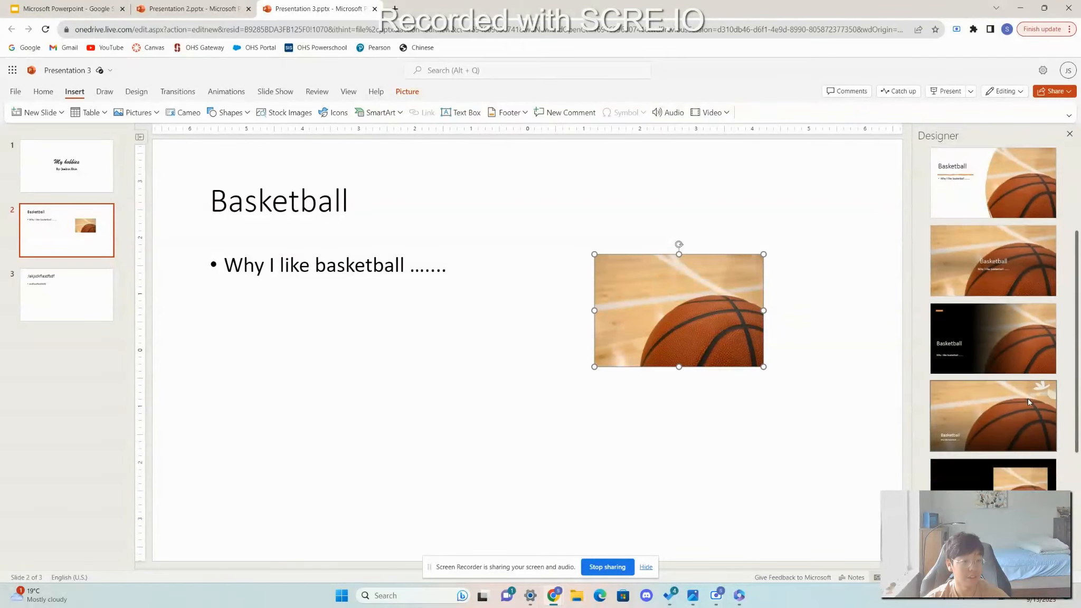
pyautogui.scroll(-2, 1029, 402)
pyautogui.scroll(7, 1030, 400)
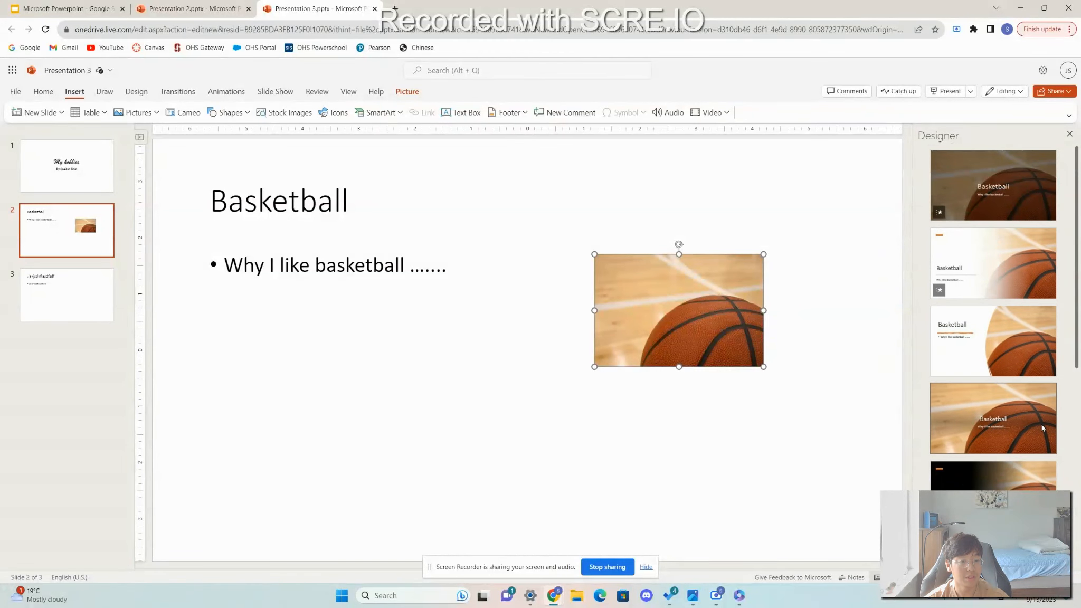
pyautogui.click(994, 214)
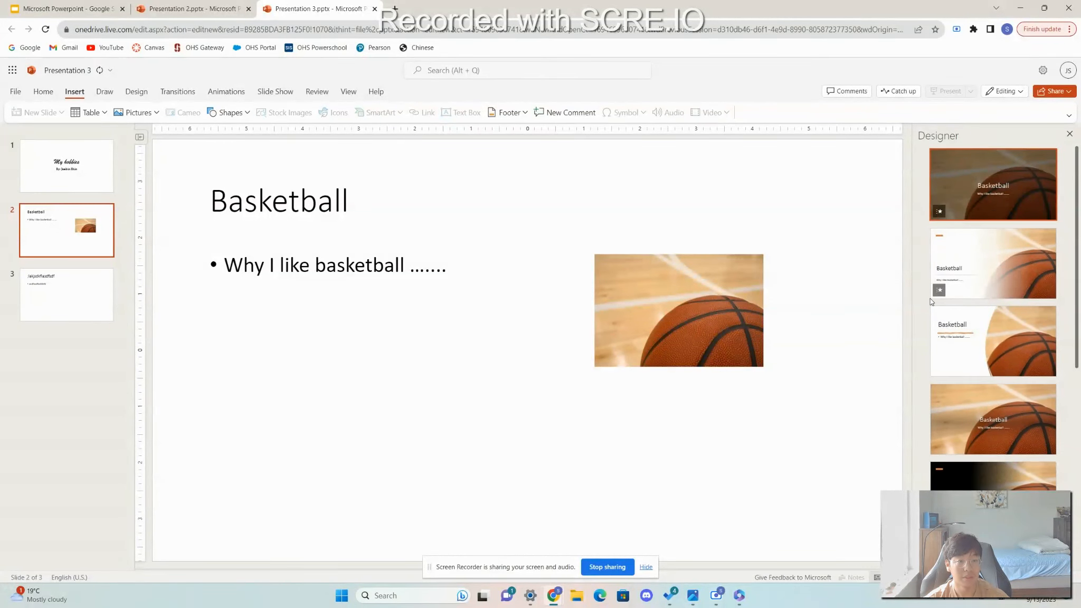
pyautogui.click(980, 206)
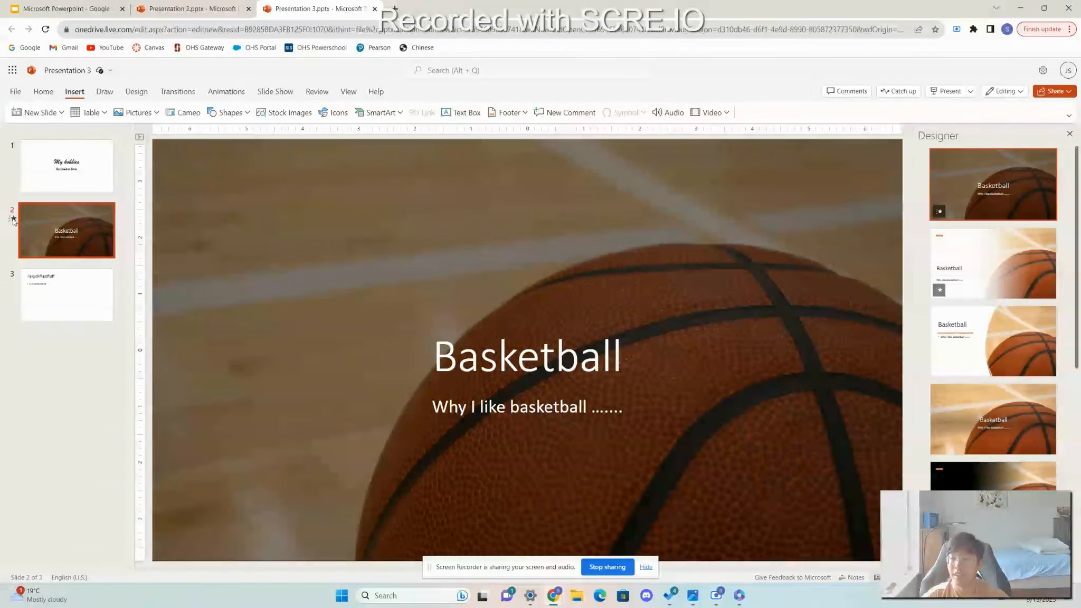
# - Close the Designer suggestions and clear the selection on the Basketball slide
pyautogui.click(1068, 135)
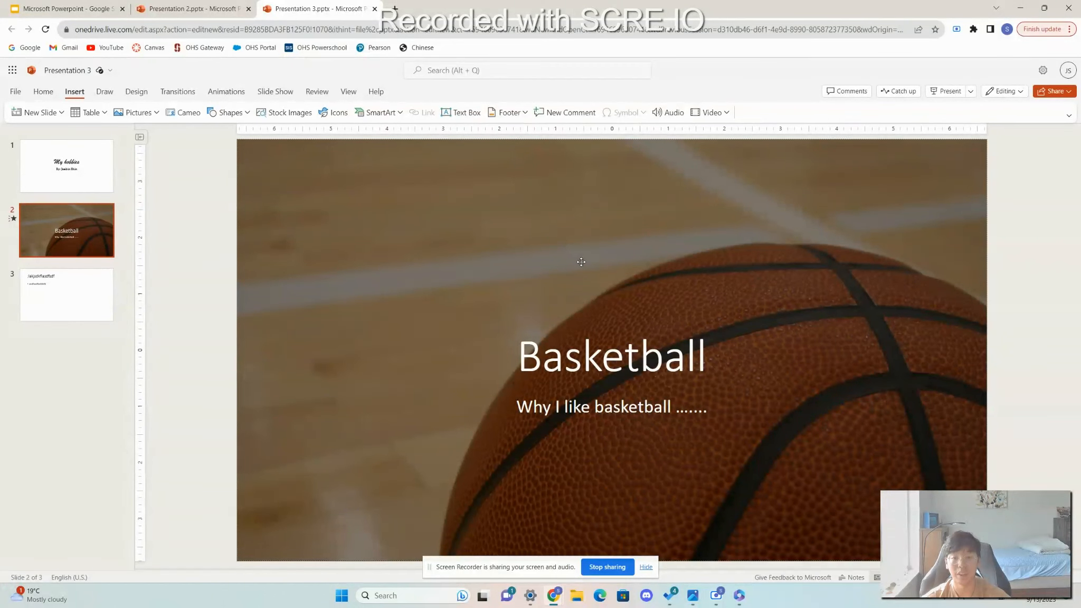
pyautogui.click(289, 214)
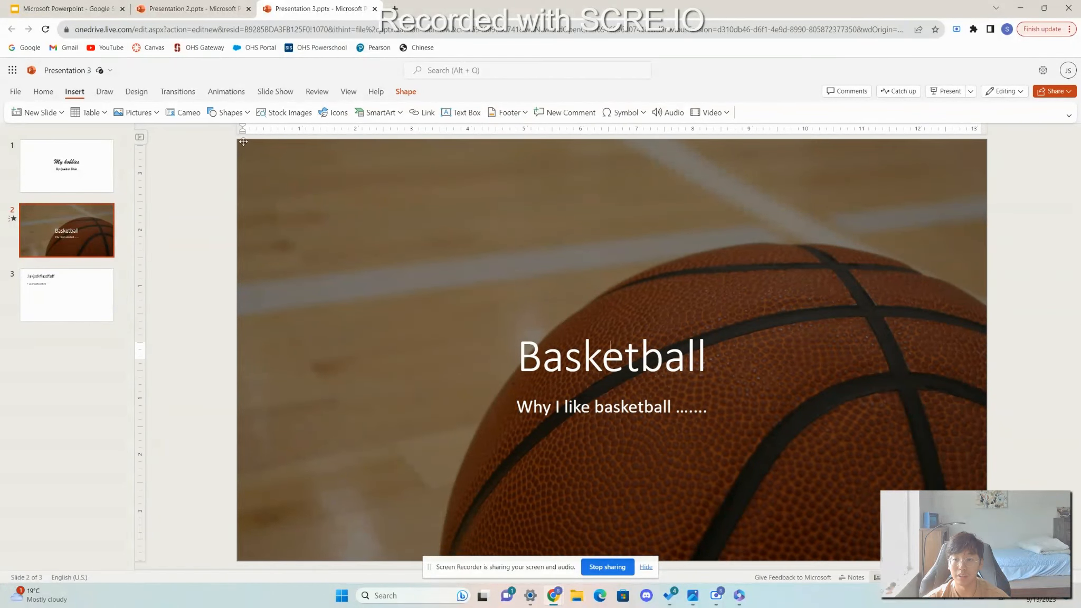
pyautogui.moveTo(237, 140); pyautogui.dragTo(236, 217)
pyautogui.click(1065, 308)
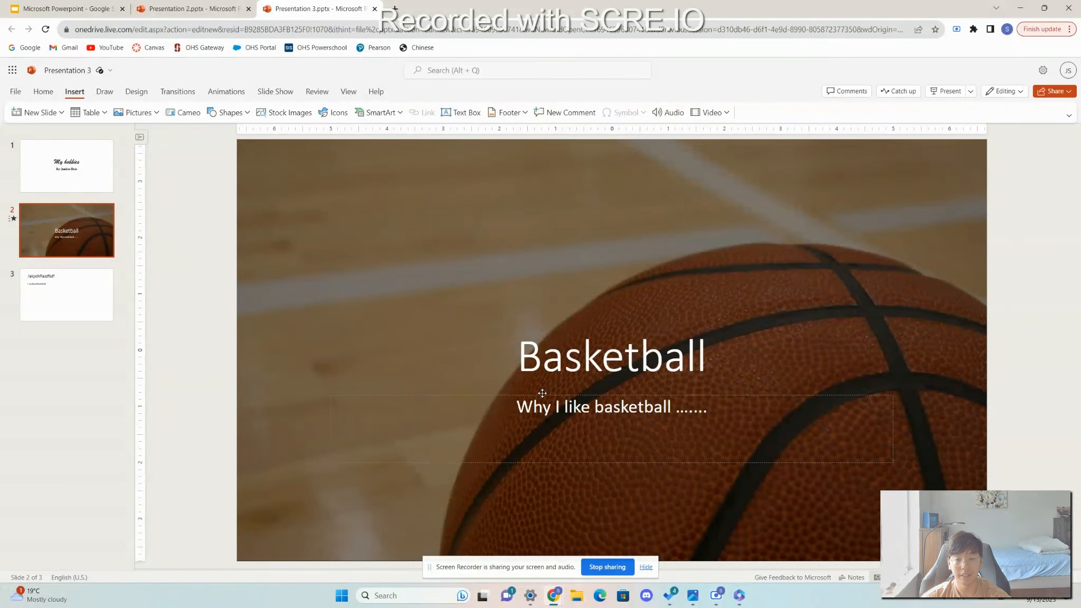
pyautogui.click(233, 112)
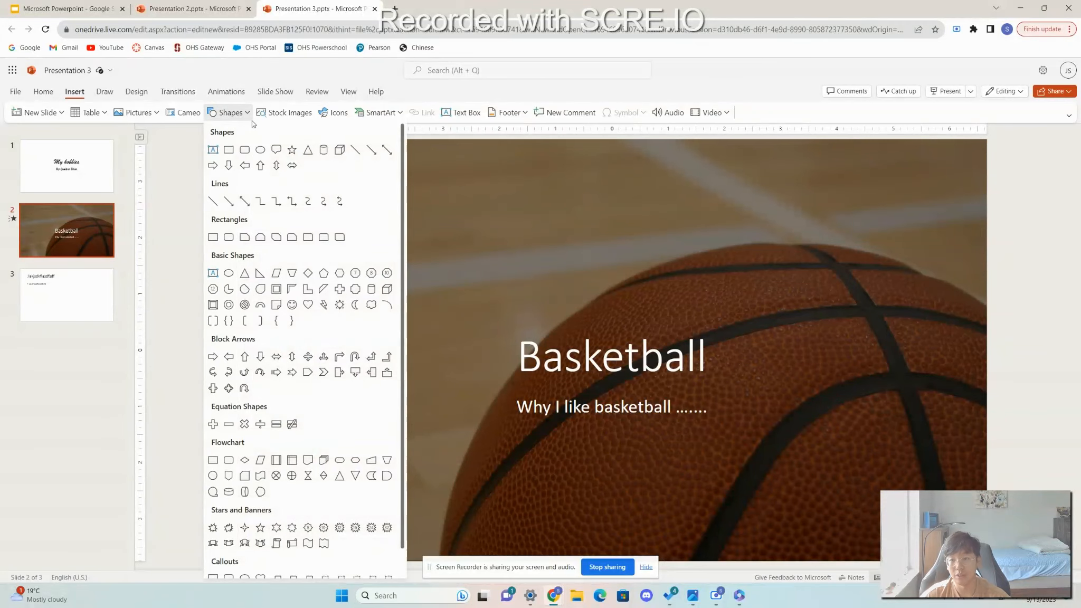
pyautogui.click(138, 112)
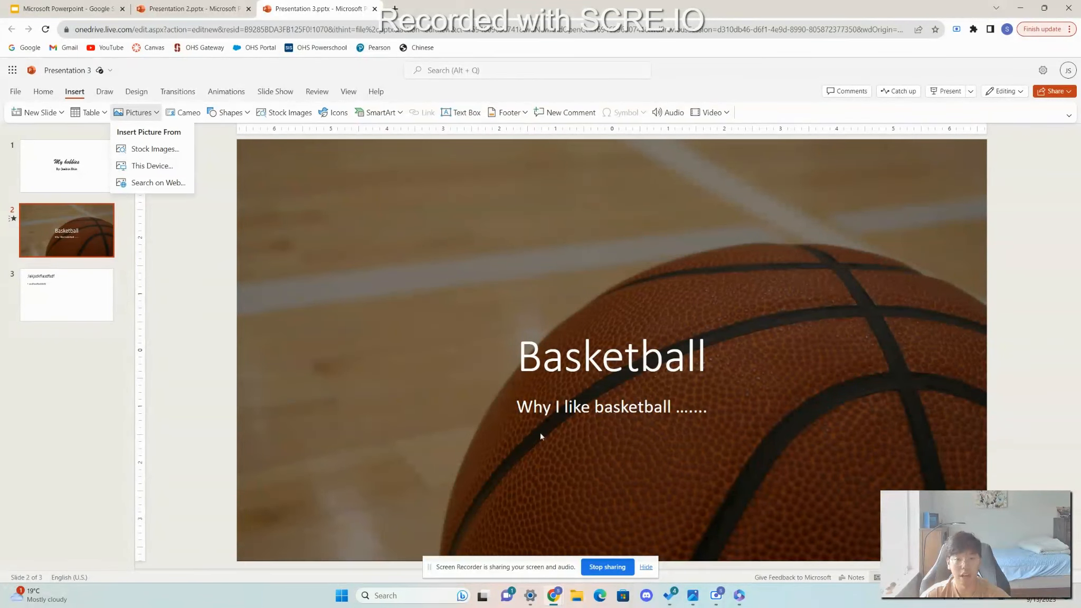
pyautogui.click(223, 180)
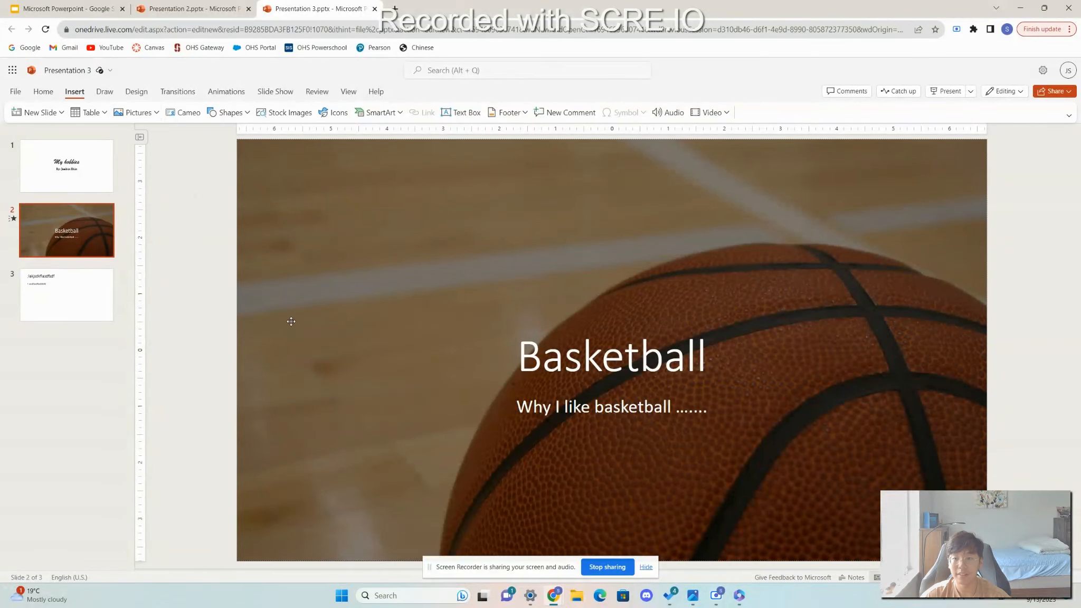
pyautogui.click(269, 296)
pyautogui.click(1002, 280)
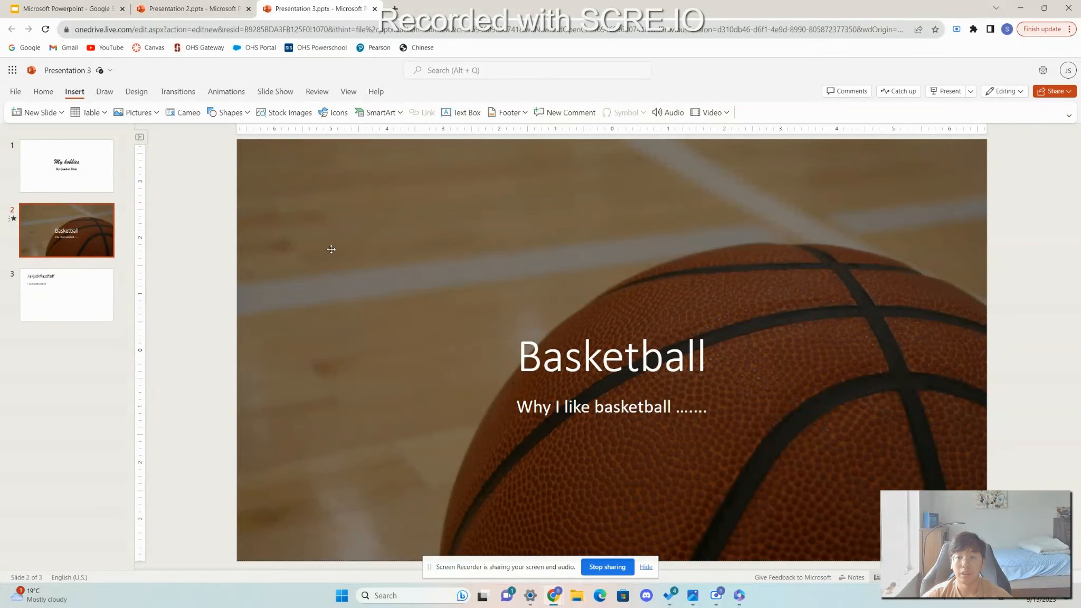
# - Insert a 1-inch by 1-inch oval shape in the upper-left area of the Basketball slide's picture
pyautogui.click(241, 112)
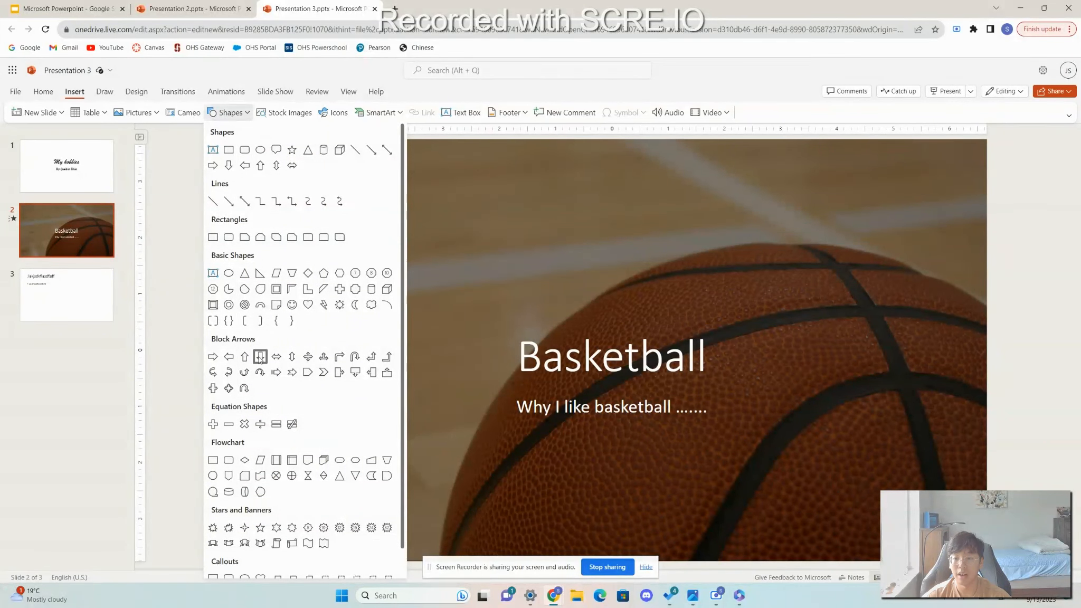
pyautogui.click(229, 273)
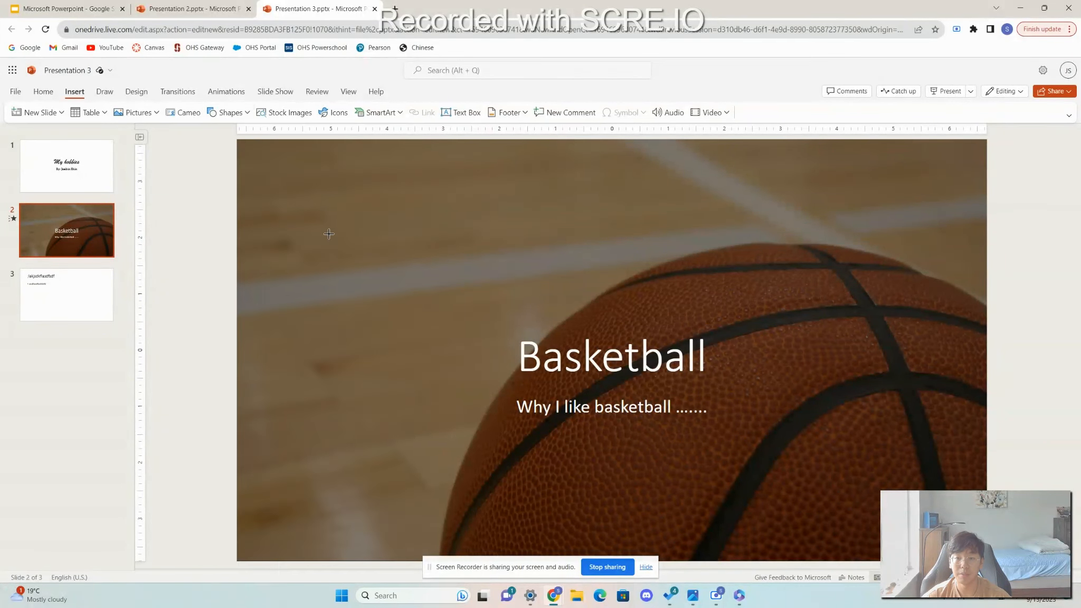
pyautogui.click(234, 117)
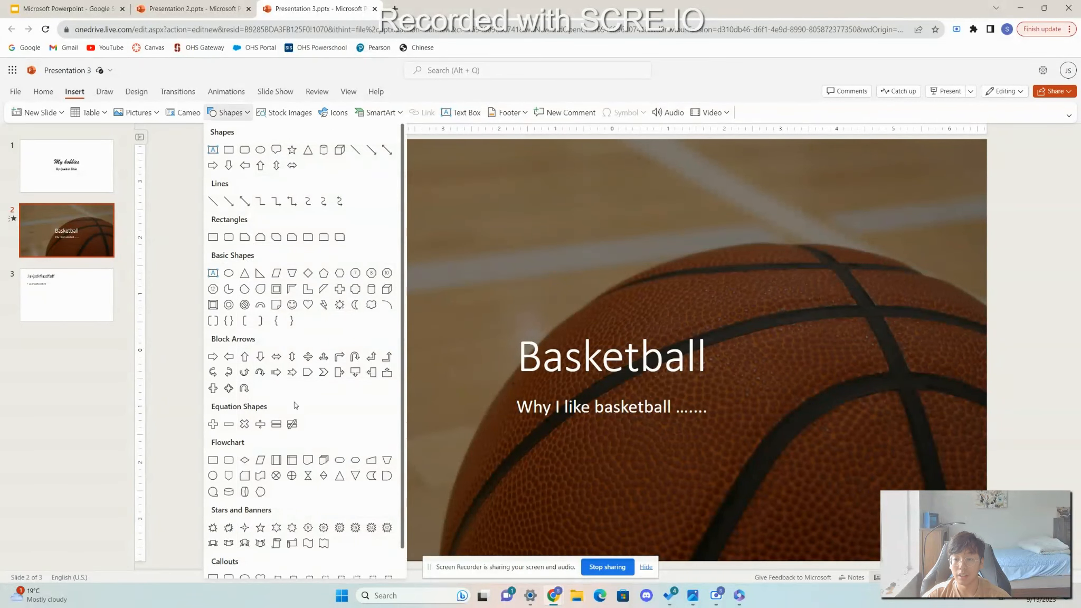
pyautogui.click(228, 273)
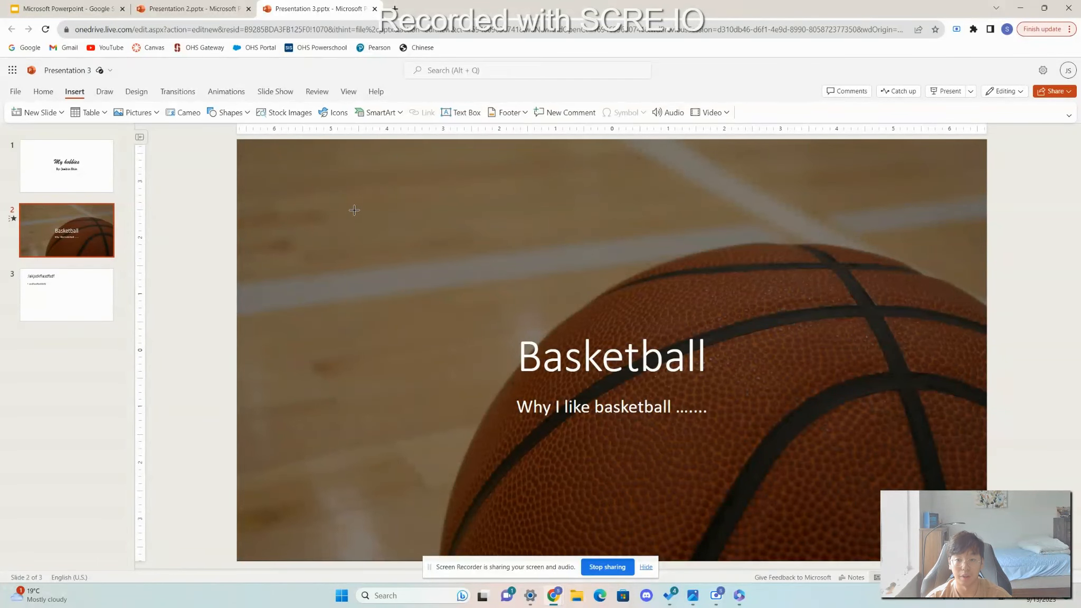
pyautogui.click(303, 198)
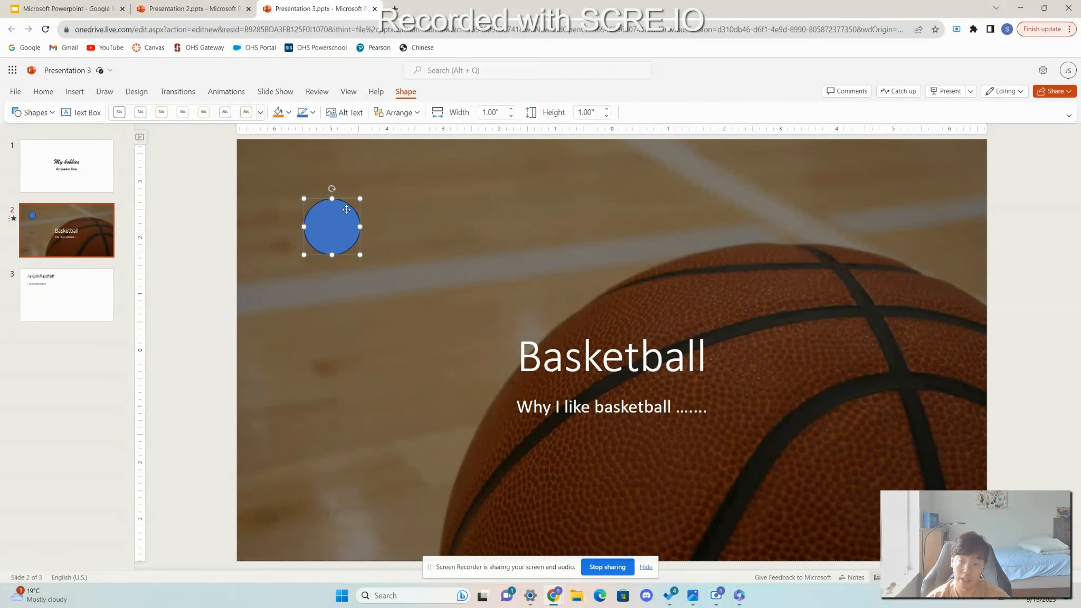
pyautogui.click(202, 202)
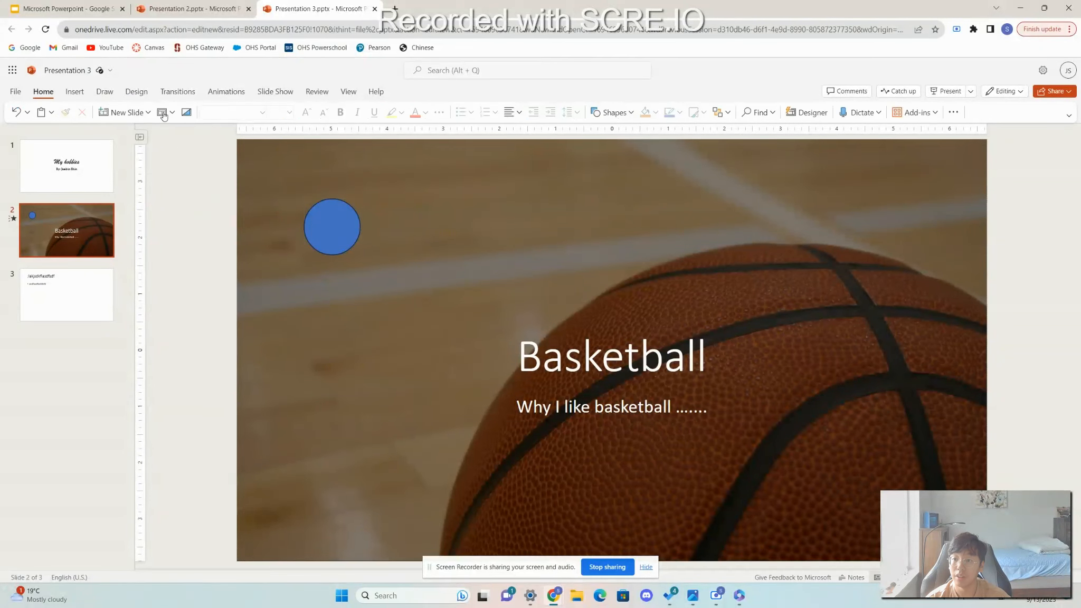
# - Draw a second, large oval about 6.67 by 6.42 inches over the Basketball text and reposition it slightly right and lower
pyautogui.click(75, 92)
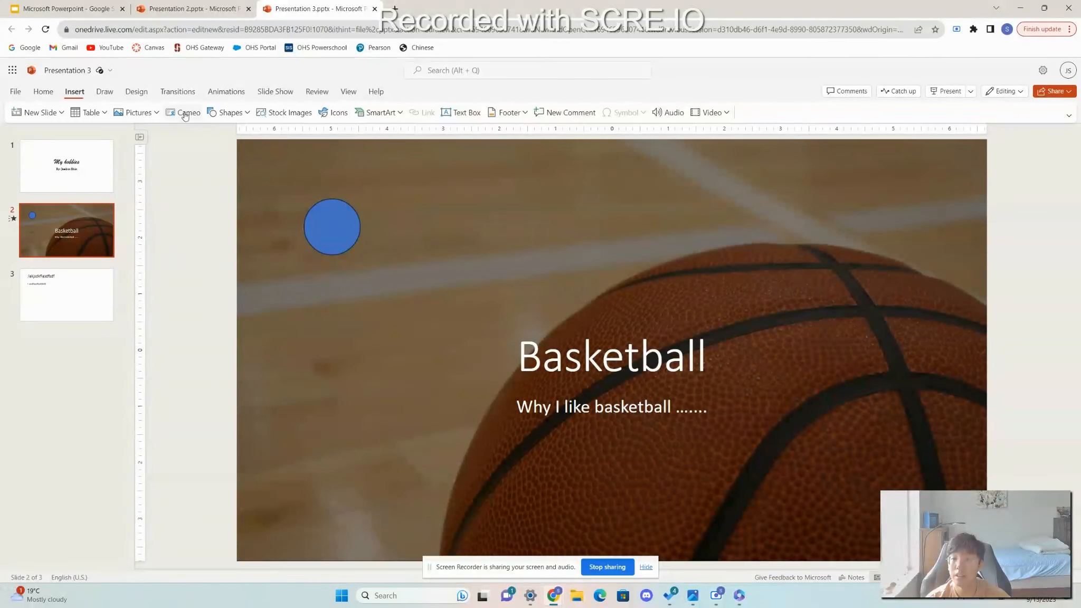
pyautogui.click(226, 112)
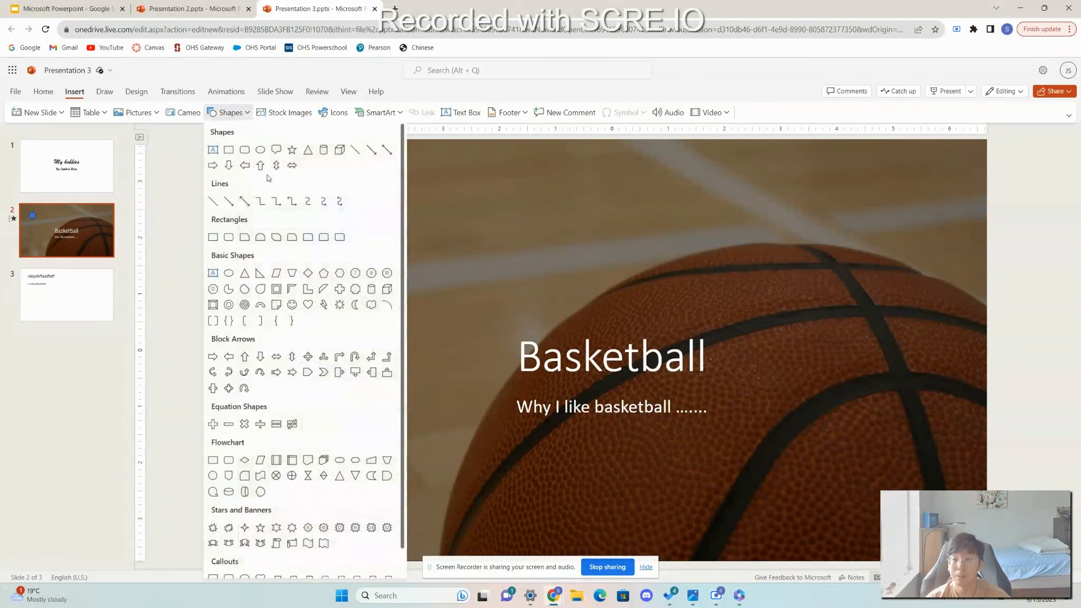
pyautogui.click(228, 273)
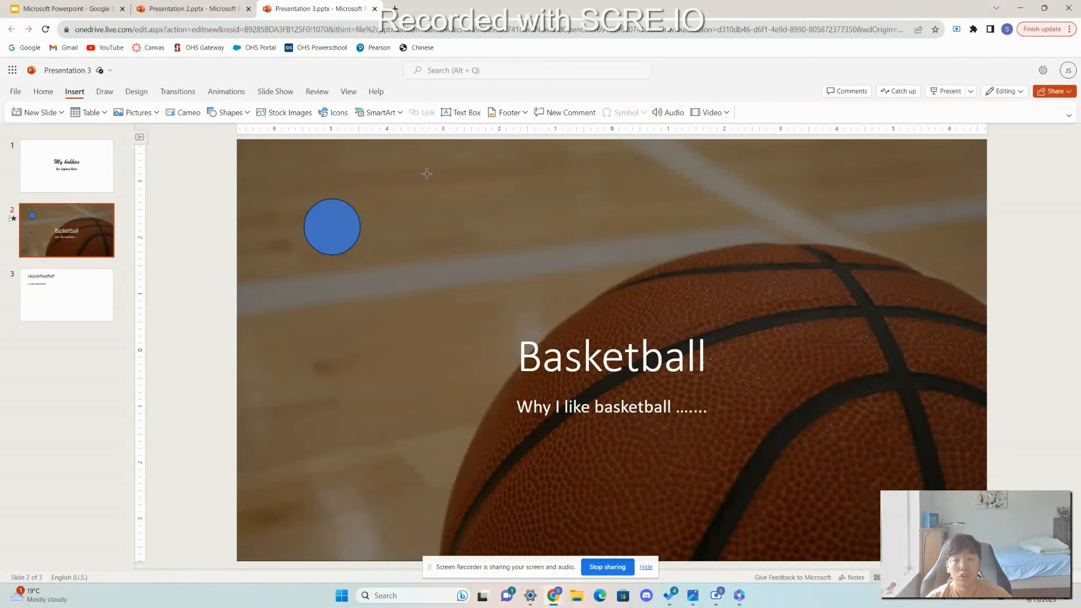
pyautogui.moveTo(440, 191)
pyautogui.mouseDown()
pyautogui.moveTo(541, 294)
pyautogui.moveTo(589, 313)
pyautogui.moveTo(897, 564)
pyautogui.moveTo(577, 352)
pyautogui.moveTo(467, 214)
pyautogui.moveTo(641, 475)
pyautogui.moveTo(791, 482)
pyautogui.moveTo(813, 570)
pyautogui.moveTo(793, 588)
pyautogui.moveTo(802, 534)
pyautogui.mouseUp()
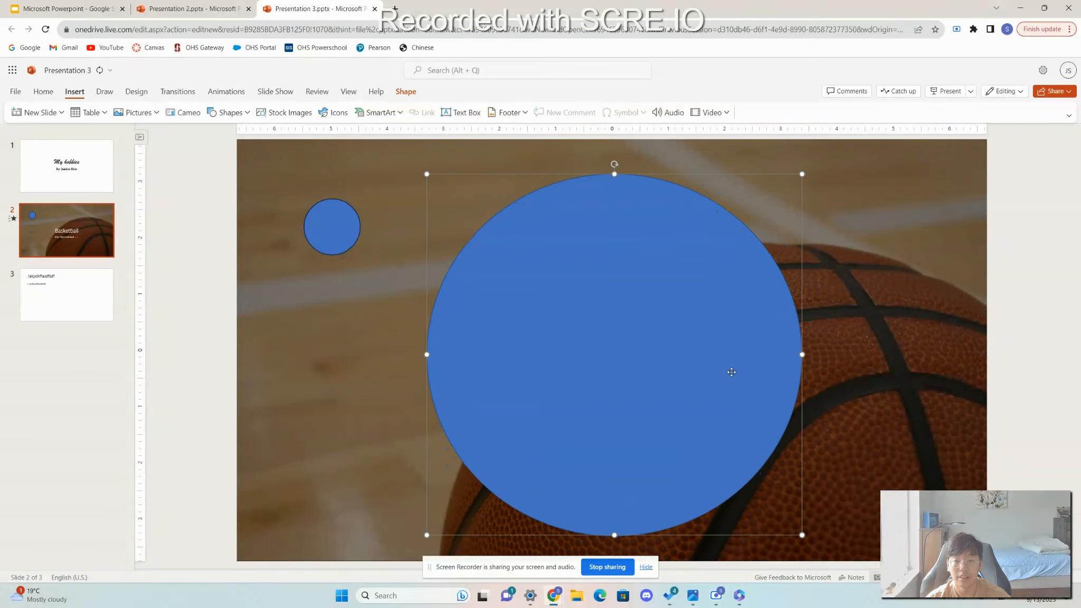
pyautogui.moveTo(725, 311); pyautogui.dragTo(789, 260)
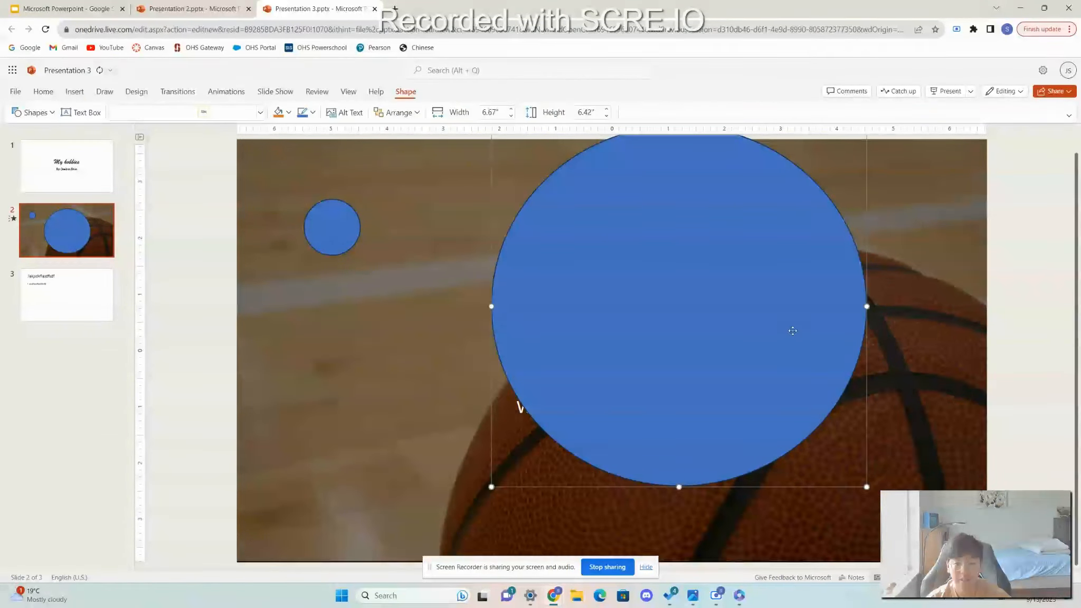
pyautogui.moveTo(791, 330); pyautogui.dragTo(775, 391)
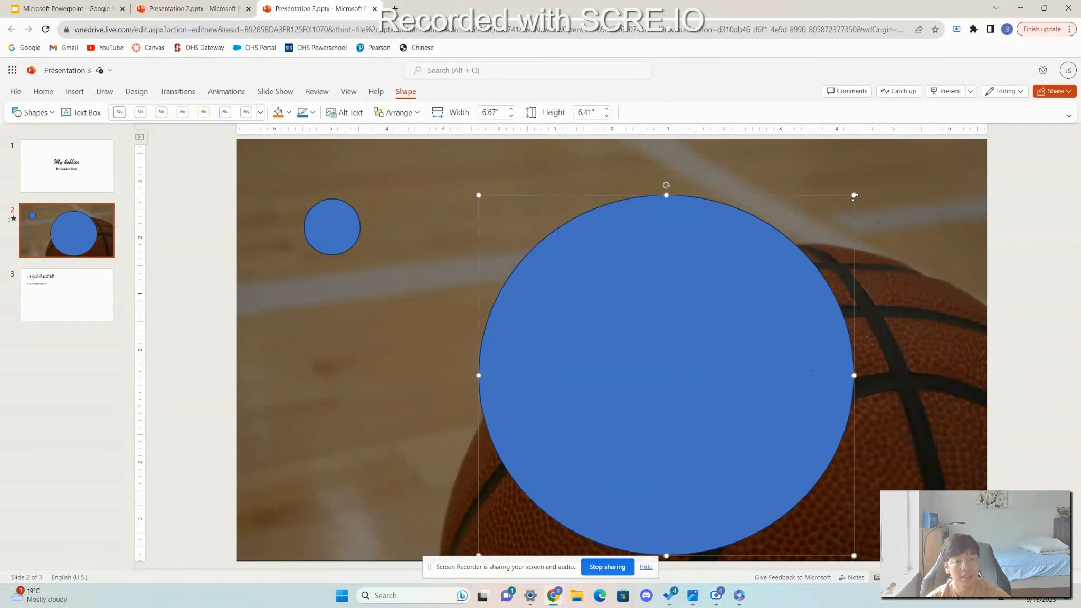
# - Shrink the large oval to about twice the small circle's size and move it to the slide's upper-right corner
pyautogui.moveTo(854, 194); pyautogui.dragTo(825, 251)
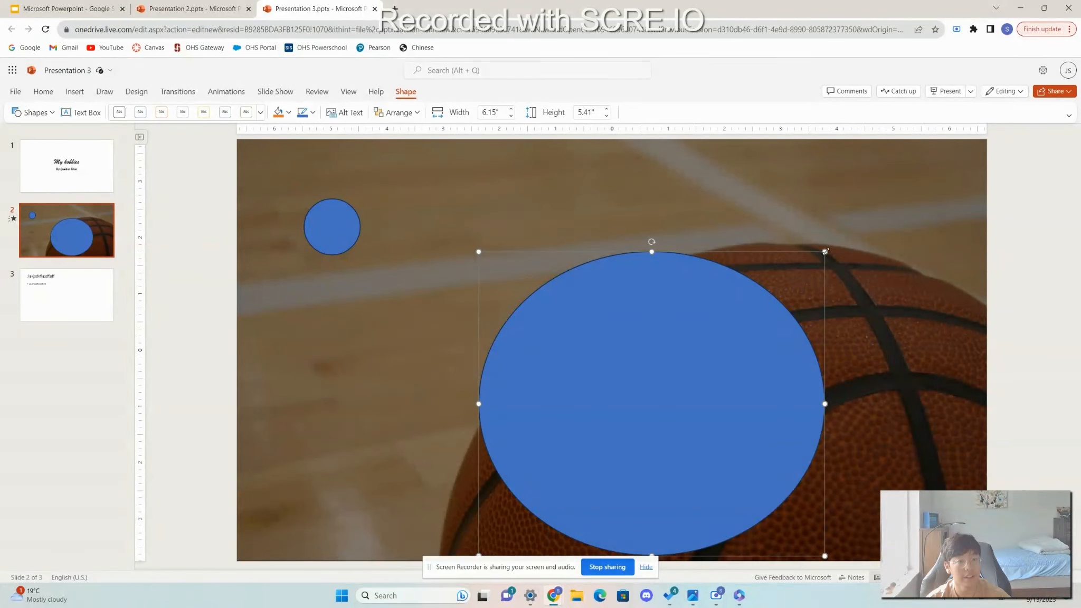
pyautogui.moveTo(825, 251); pyautogui.dragTo(612, 433)
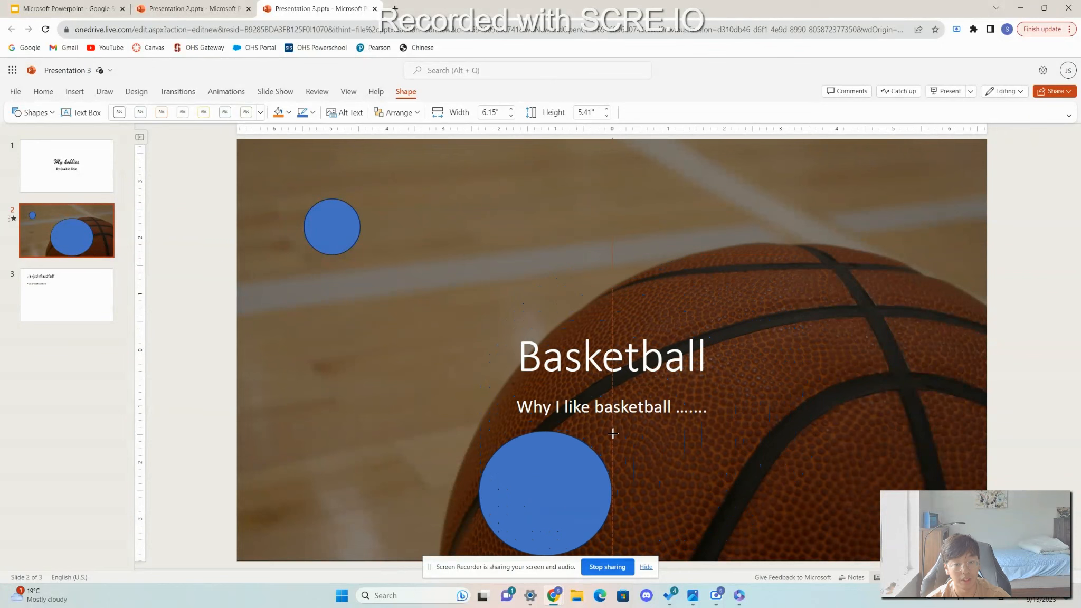
pyautogui.moveTo(568, 499); pyautogui.dragTo(815, 264)
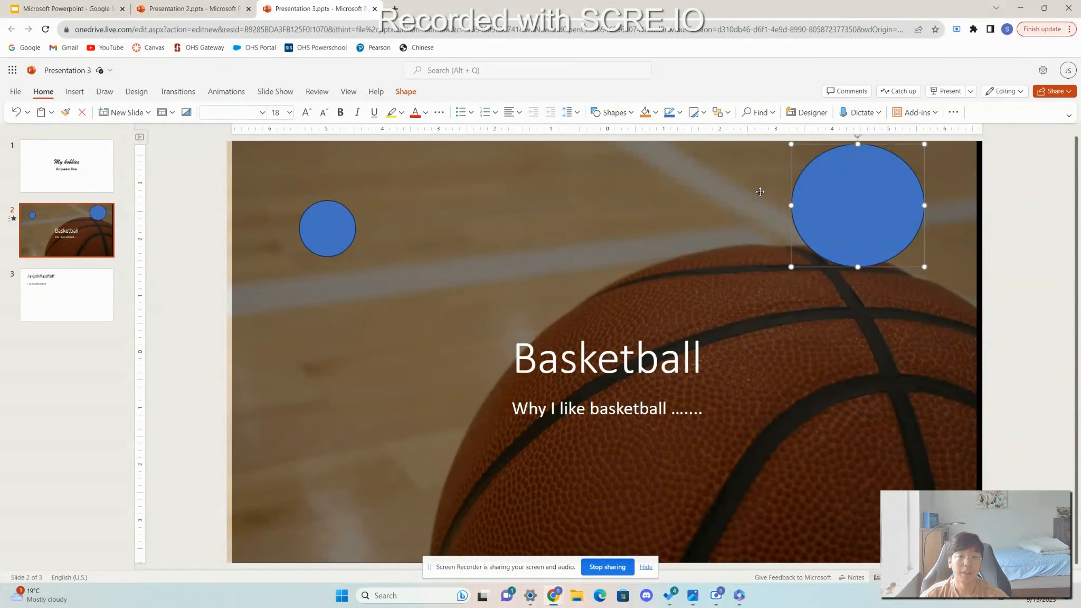
# - Try a grey and a dark blue theme fill on the larger oval in the slide's upper-right corner
pyautogui.click(655, 113)
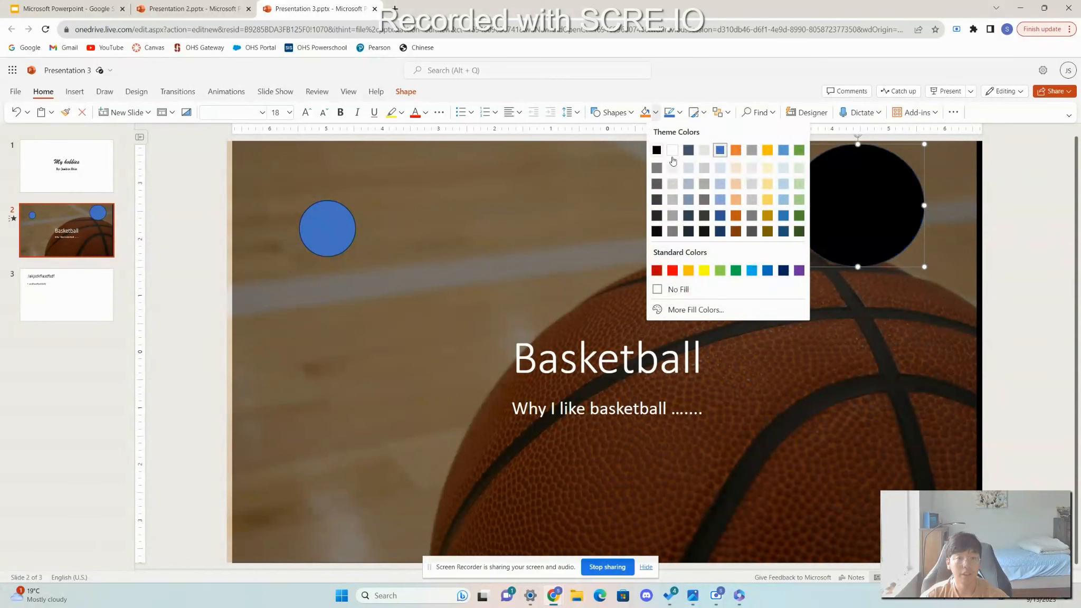
pyautogui.click(751, 215)
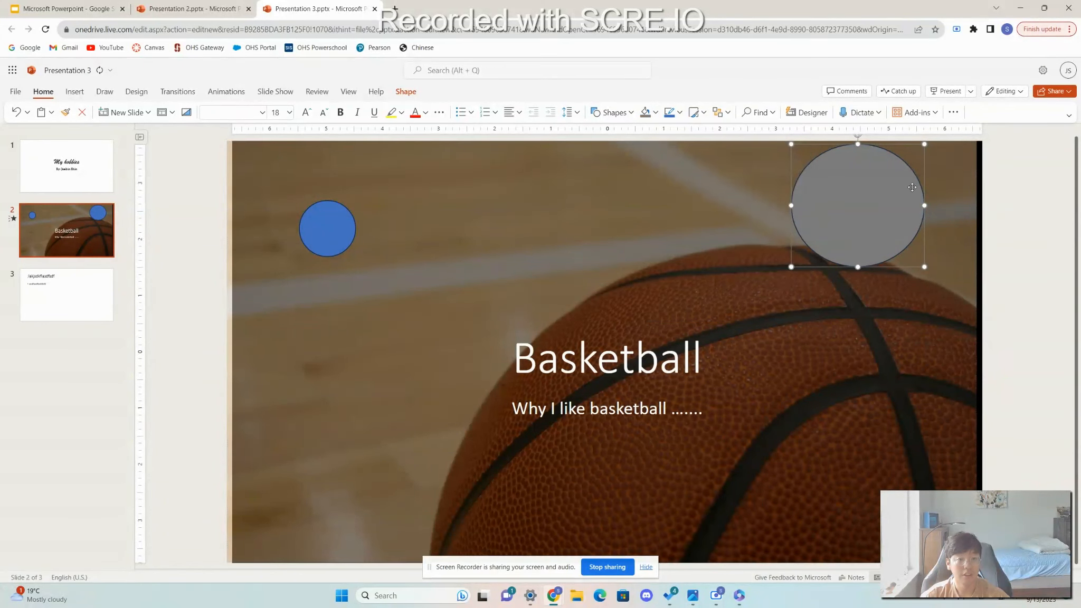
pyautogui.click(654, 112)
pyautogui.click(720, 231)
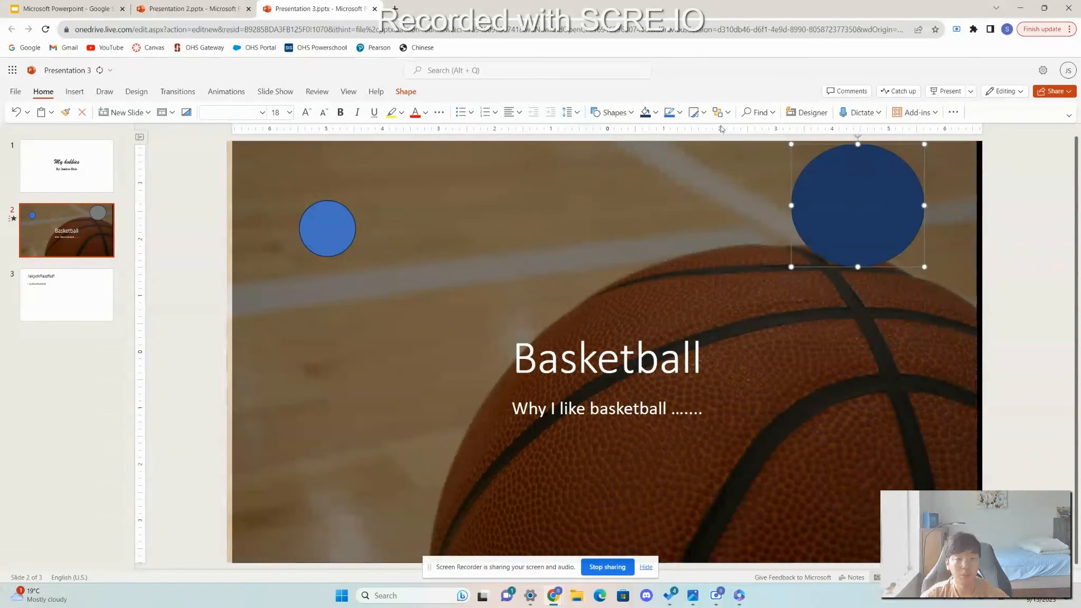
# - Fill the larger oval with the standard dark red colour and deselect it
pyautogui.click(654, 113)
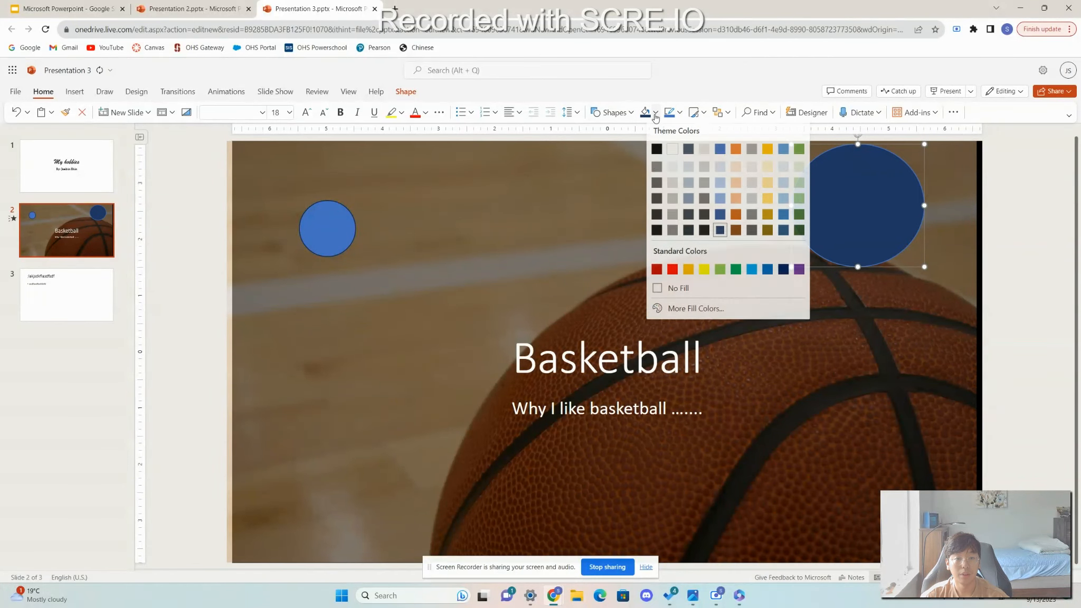
pyautogui.click(656, 269)
pyautogui.click(753, 204)
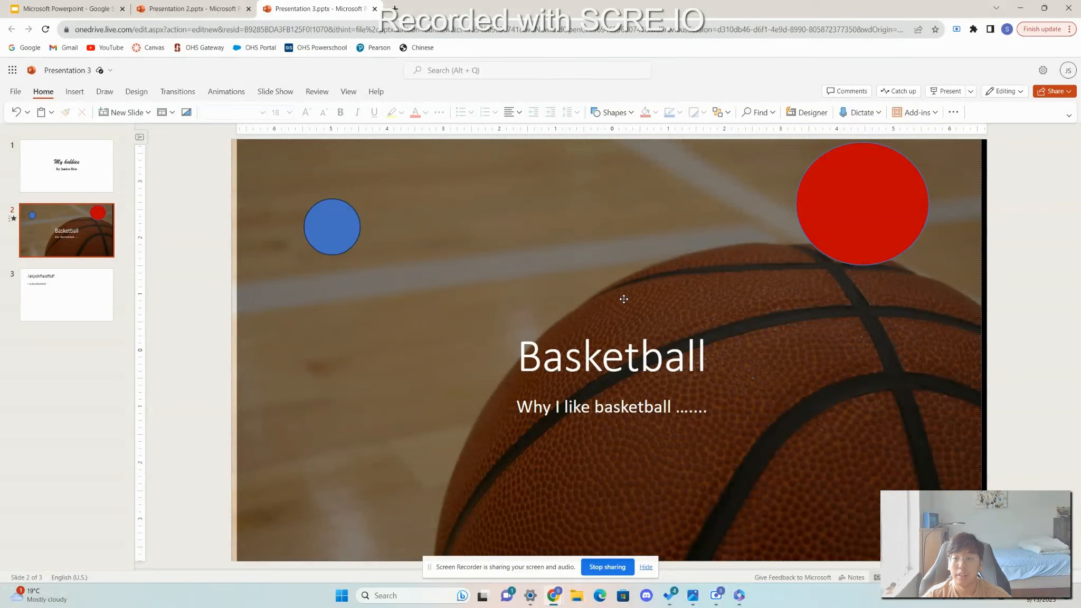
# - Apply the Grow & Turn entrance animation to the "Basketball" title in place of its current effect
pyautogui.click(185, 96)
pyautogui.click(223, 95)
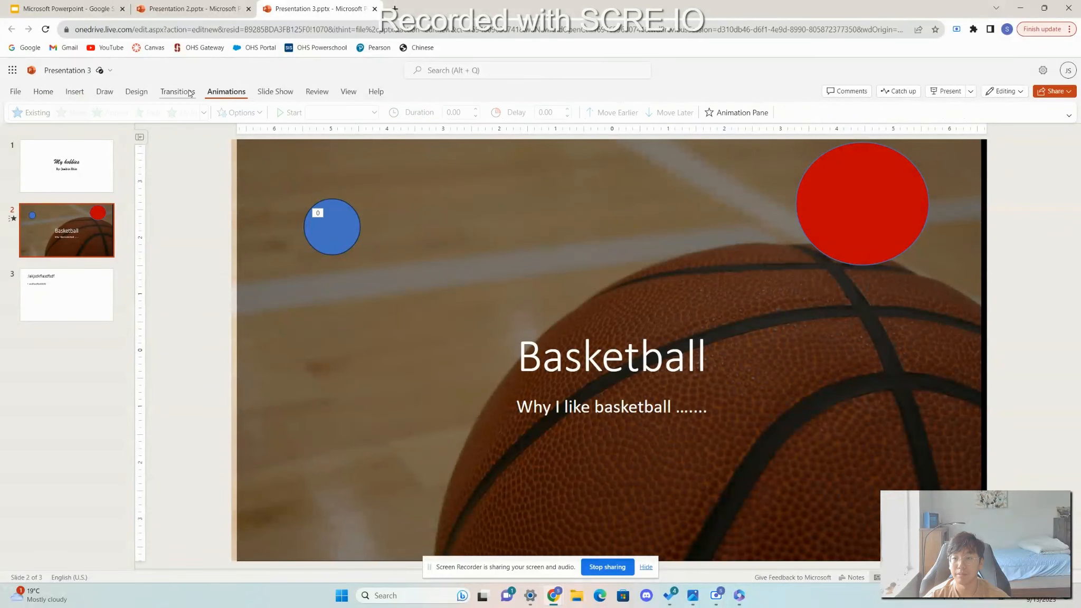
pyautogui.click(557, 293)
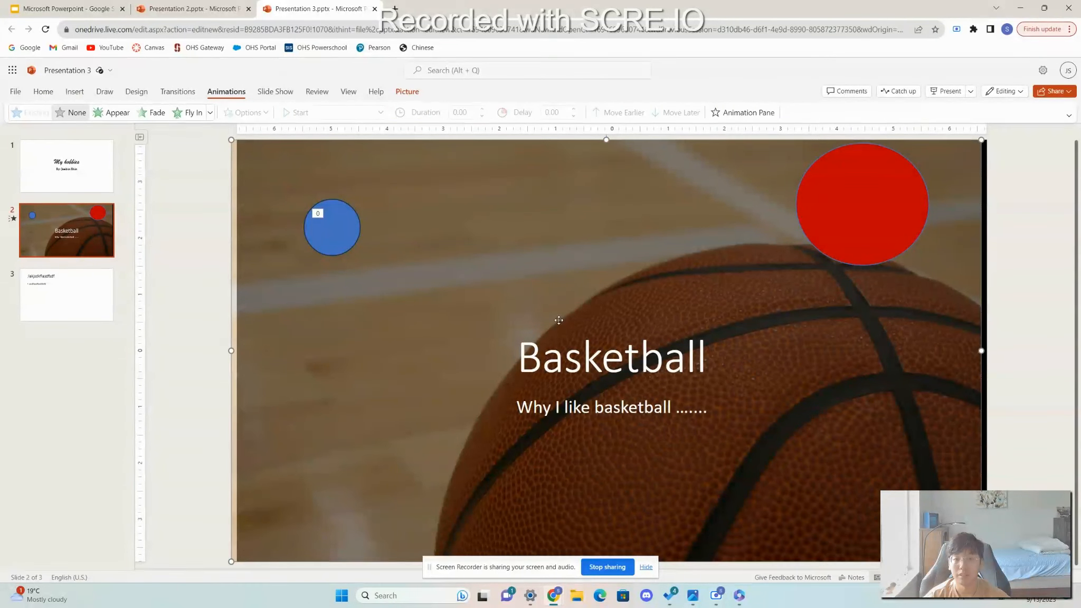
pyautogui.click(578, 343)
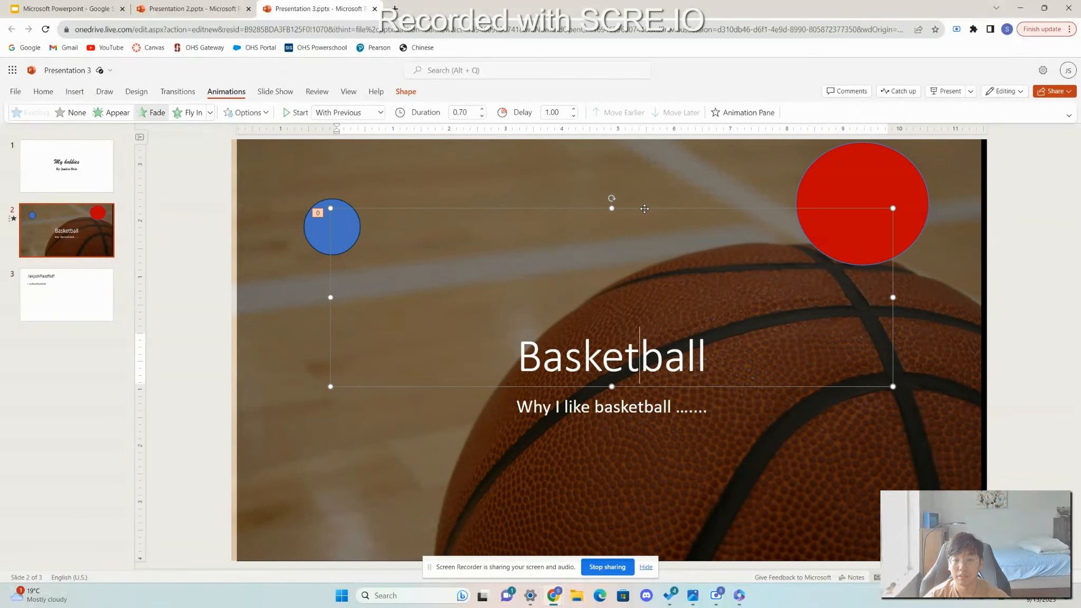
pyautogui.click(638, 349)
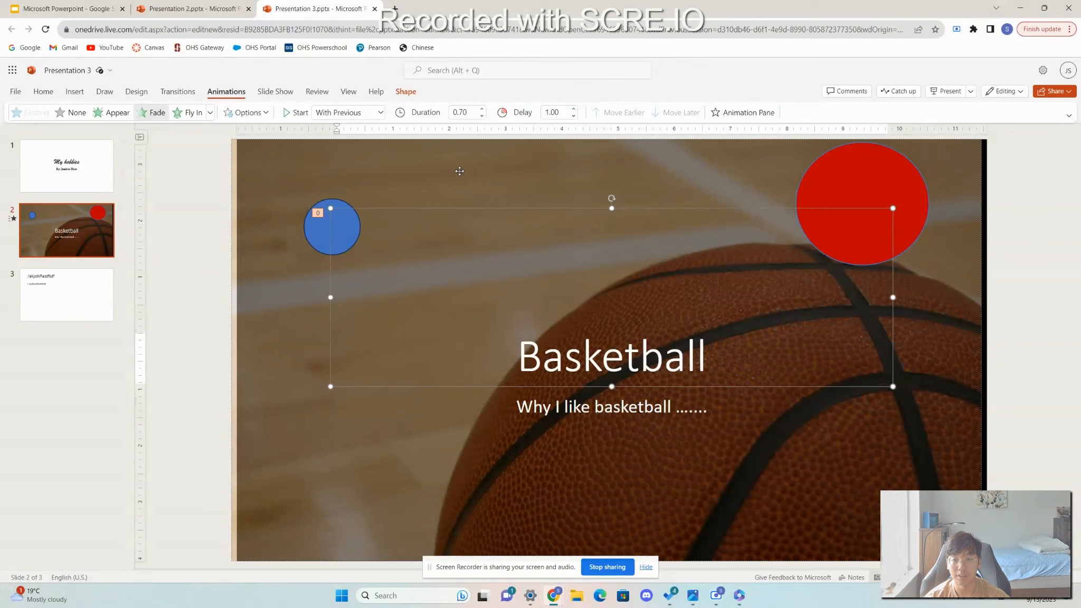
pyautogui.press('Escape')
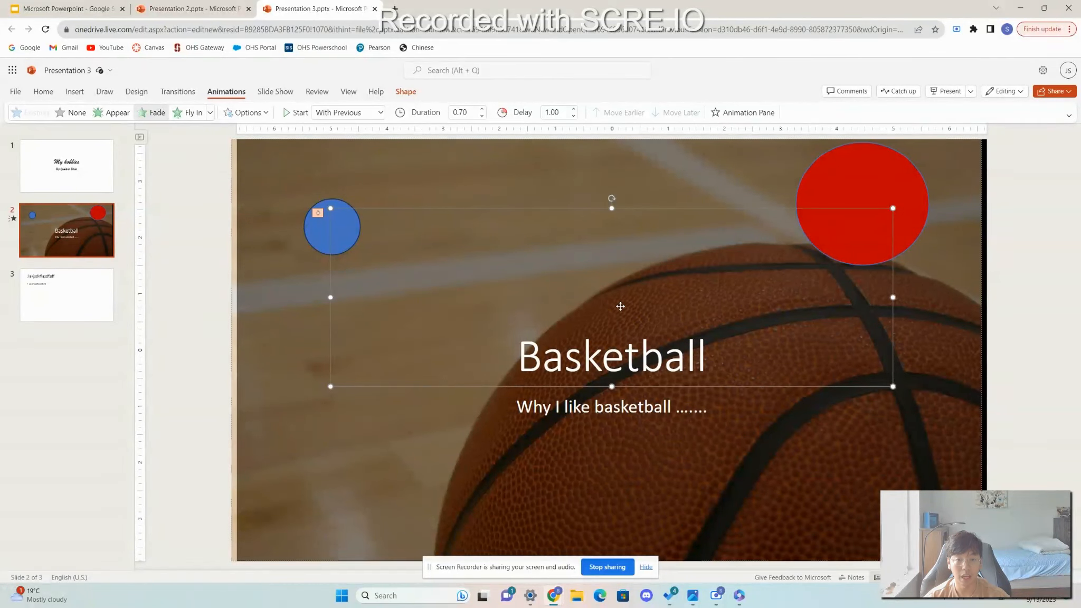
pyautogui.click(210, 112)
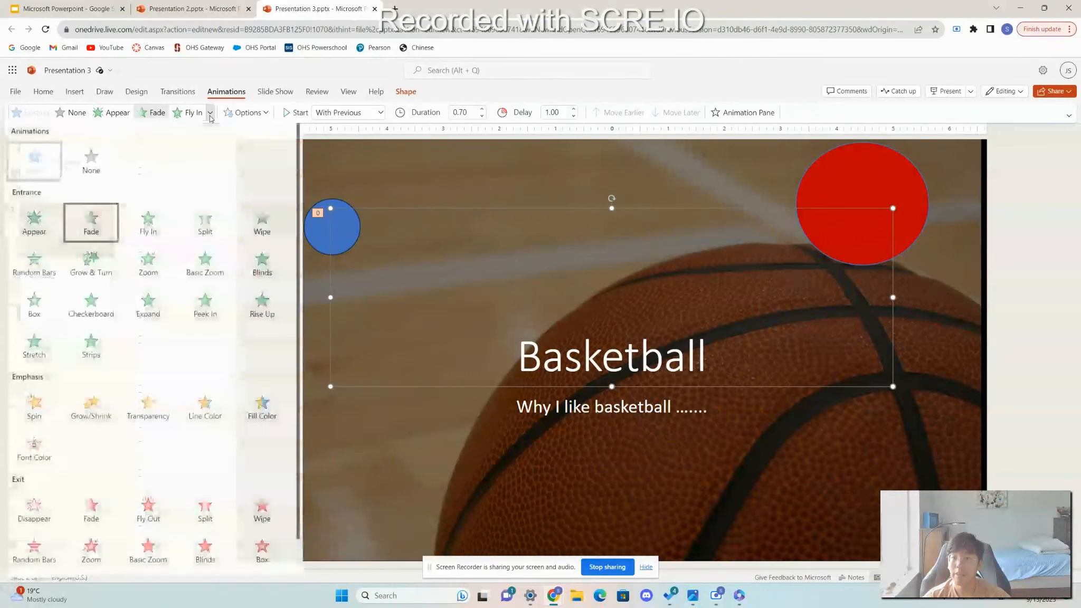
pyautogui.scroll(-1, 203, 317)
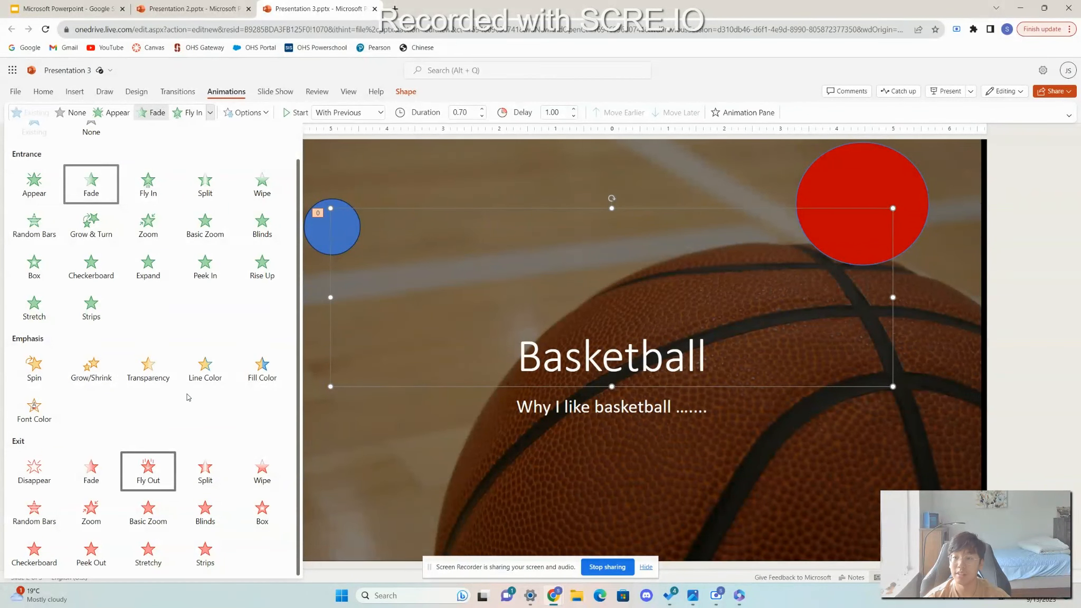
pyautogui.scroll(1, 185, 374)
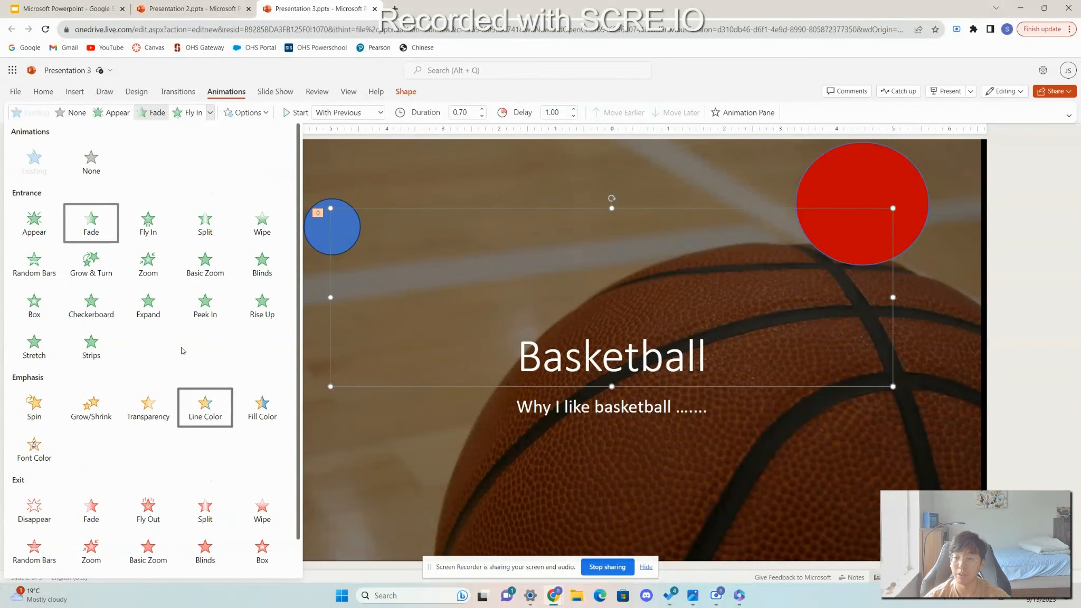
pyautogui.click(103, 273)
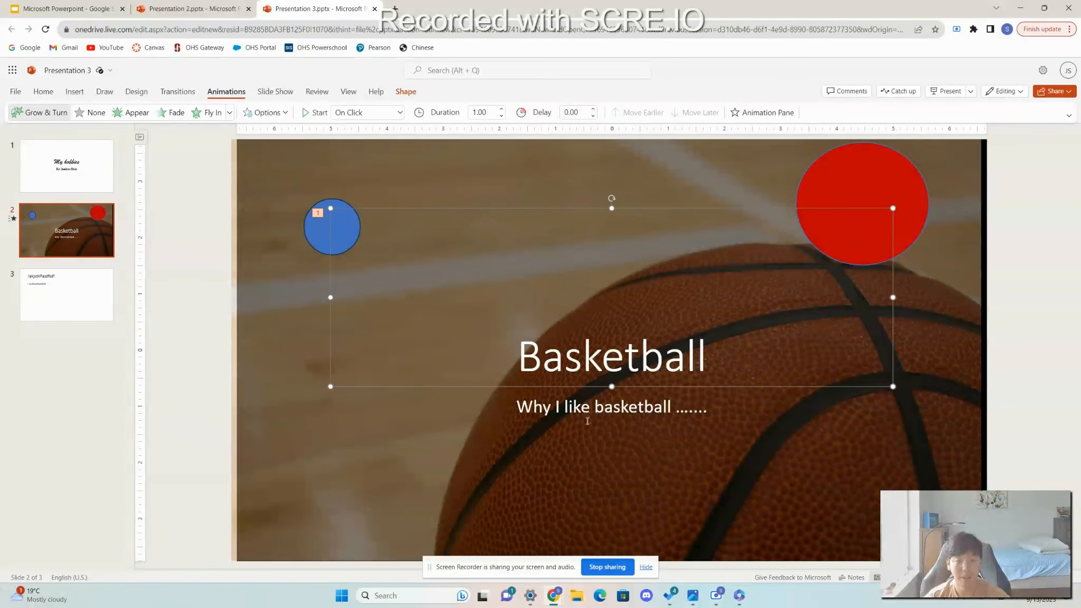
# - Try the Zoom entrance animation on the subtitle "Why I like basketball"
pyautogui.click(580, 399)
pyautogui.click(508, 392)
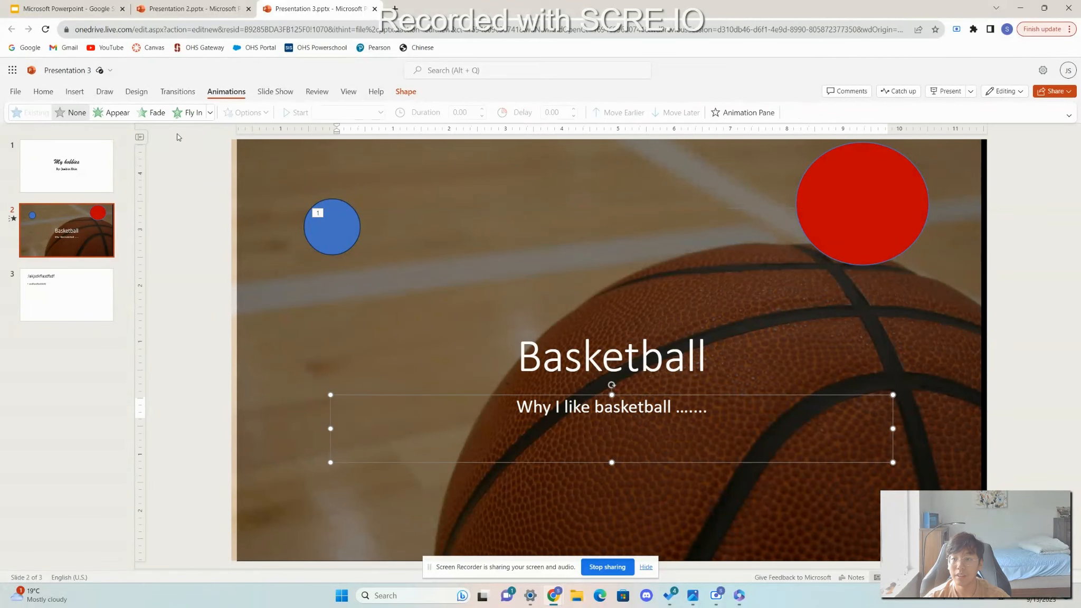
pyautogui.click(210, 113)
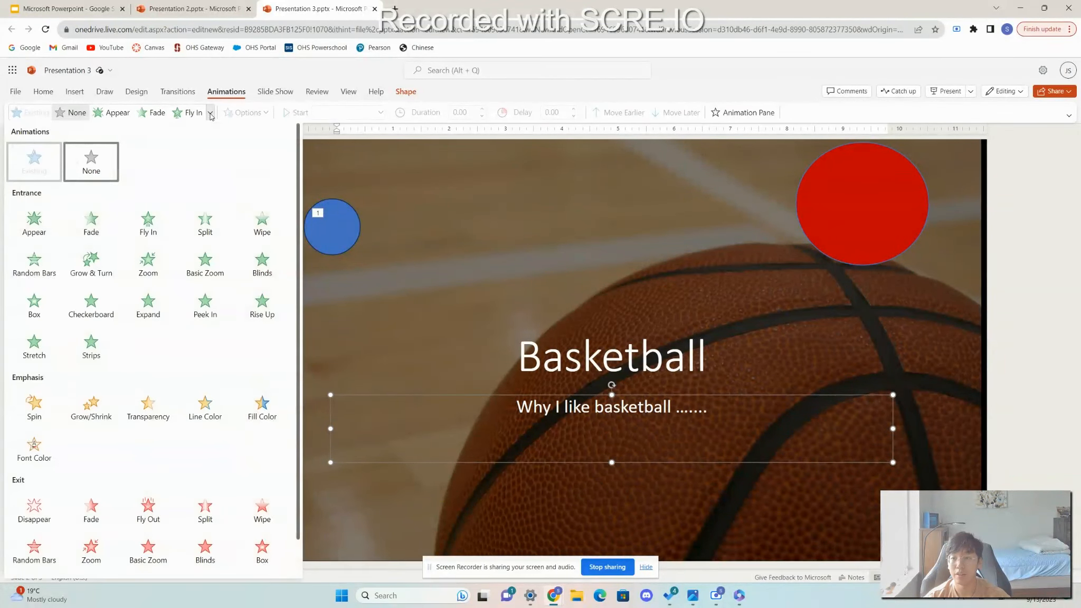
pyautogui.scroll(-1, 206, 295)
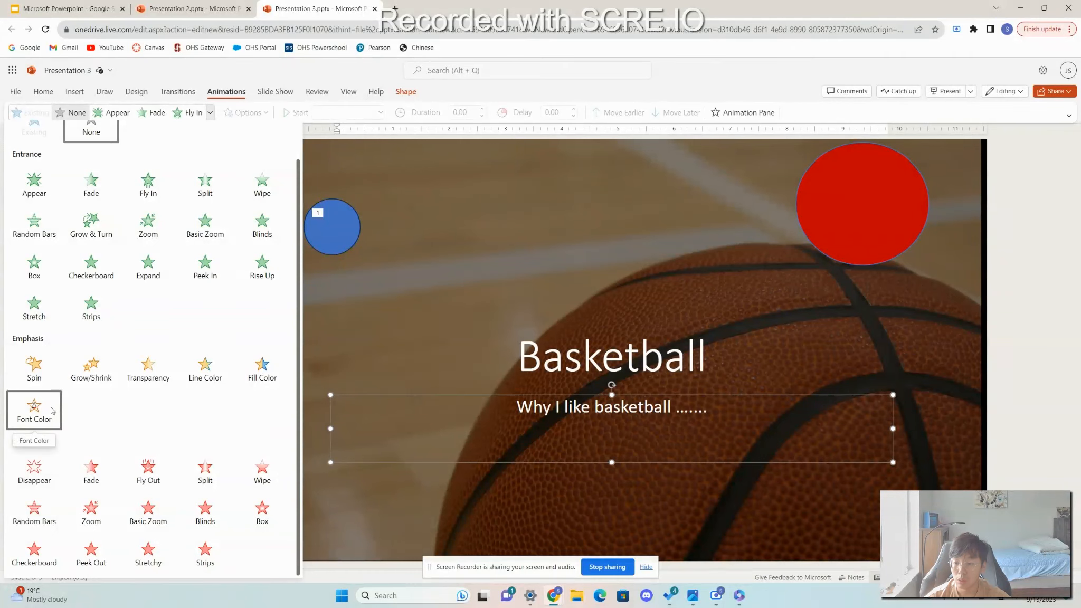
pyautogui.scroll(1, 178, 399)
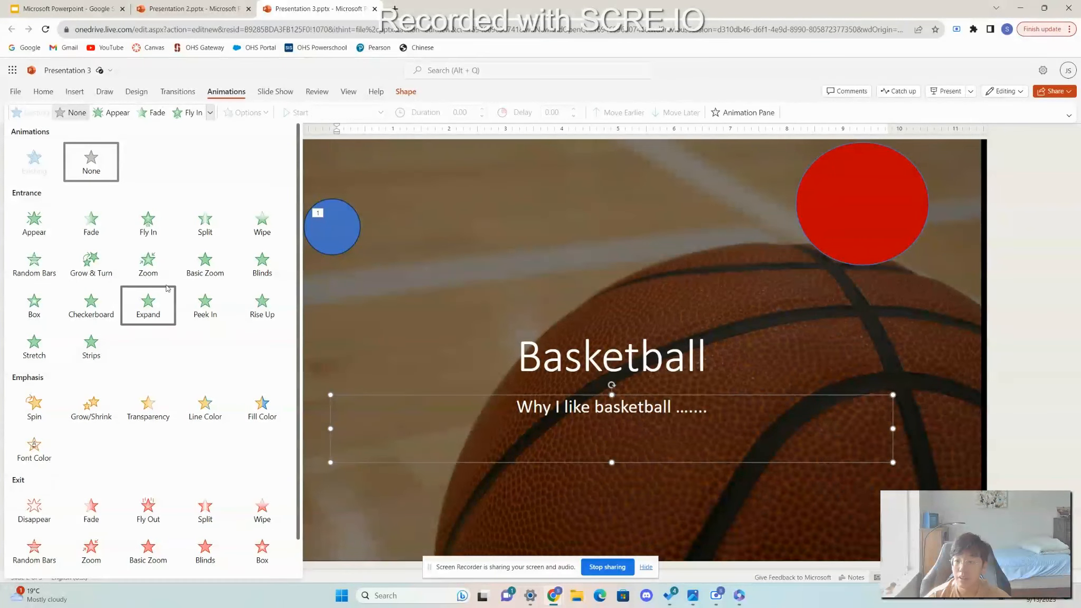
pyautogui.click(158, 267)
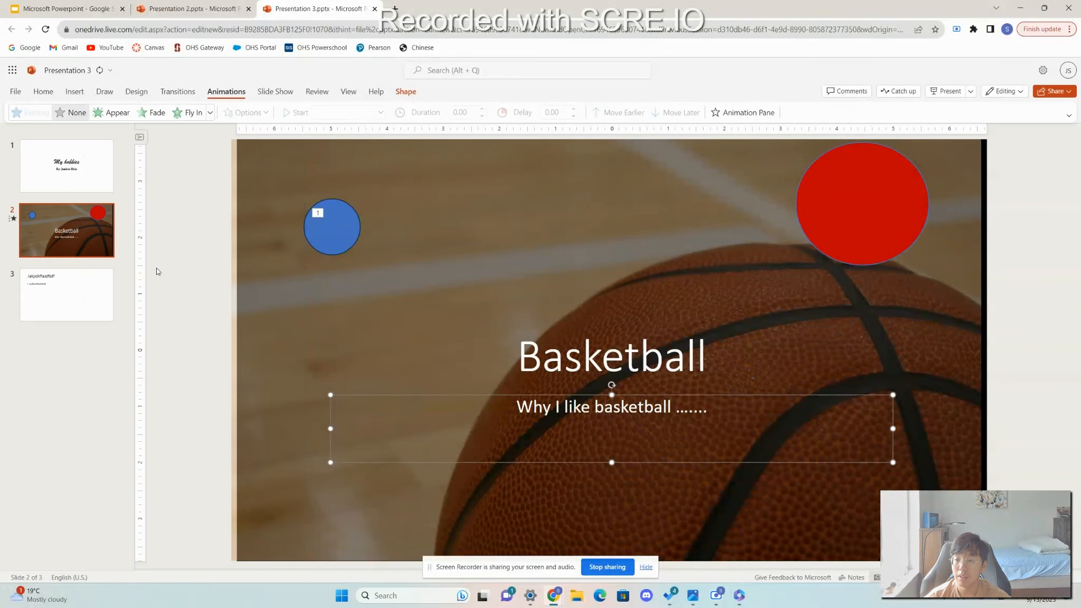
# - Try the Spin emphasis and the Box exit animation on the subtitle
pyautogui.click(206, 112)
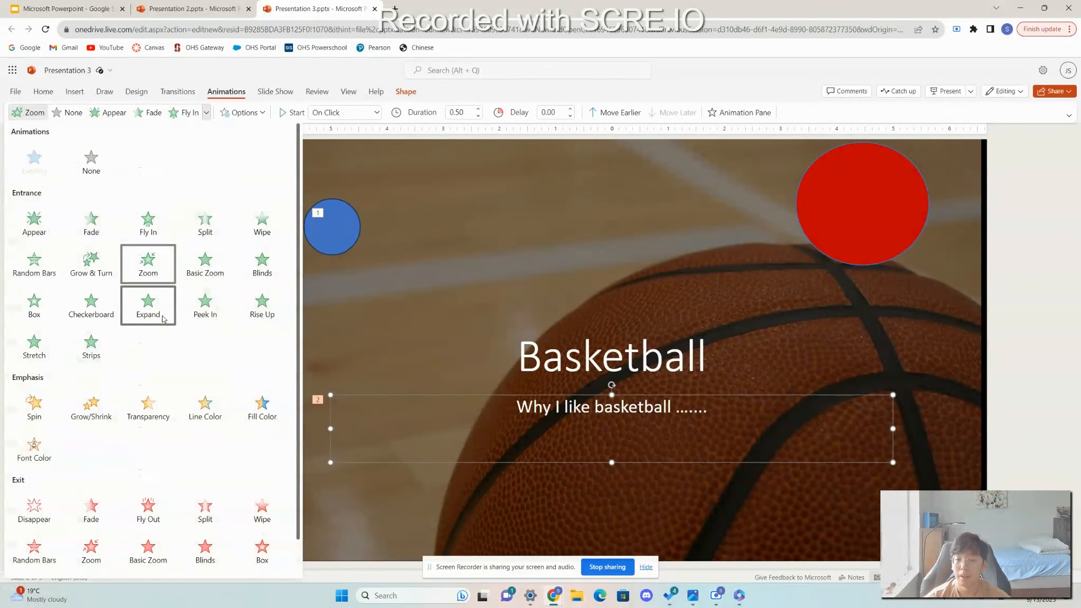
pyautogui.scroll(-1, 153, 387)
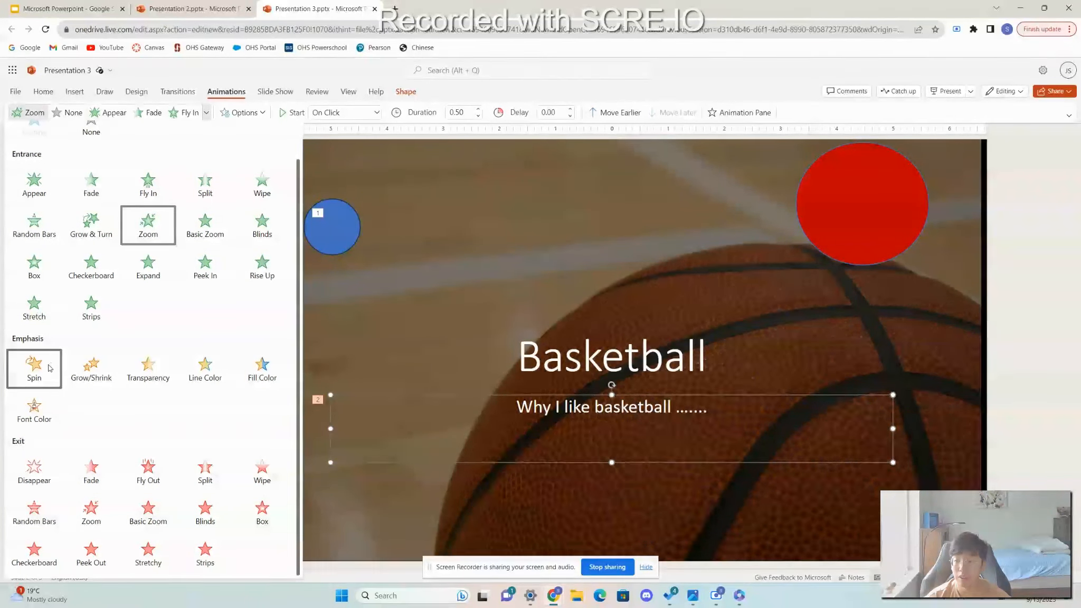
pyautogui.click(49, 365)
pyautogui.click(201, 112)
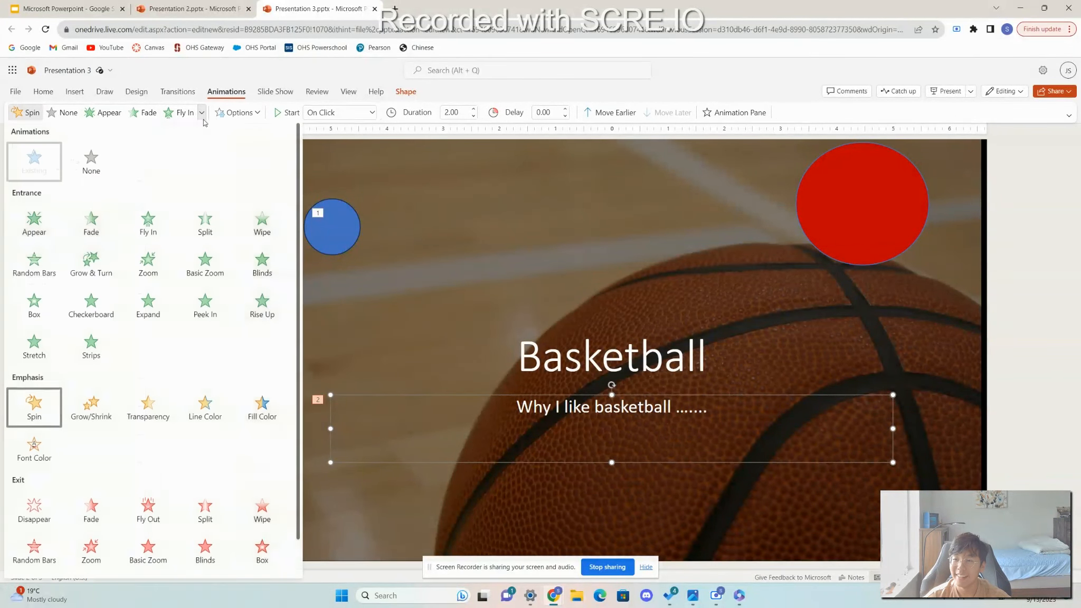
pyautogui.scroll(-1, 145, 528)
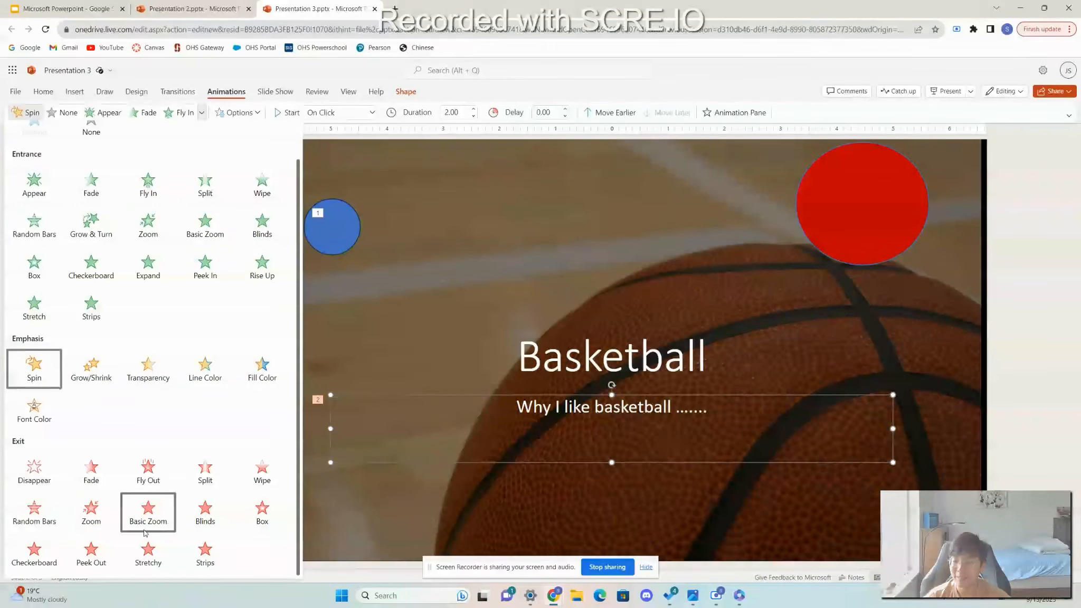
pyautogui.click(255, 511)
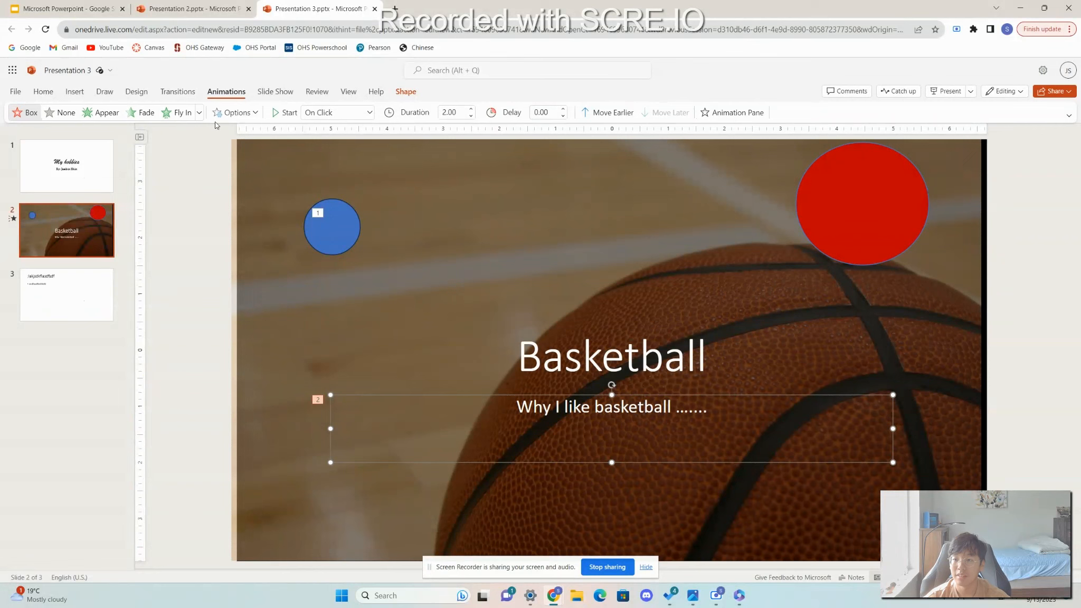
# - Set the subtitle's animation to the Spin emphasis effect and deselect it
pyautogui.click(200, 112)
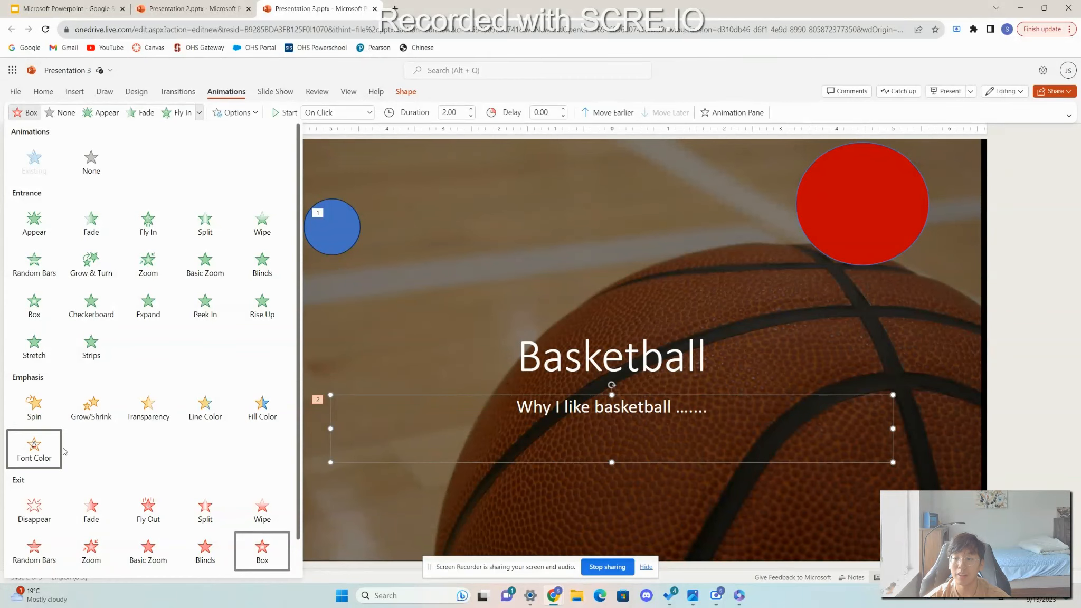
pyautogui.click(46, 413)
pyautogui.click(247, 341)
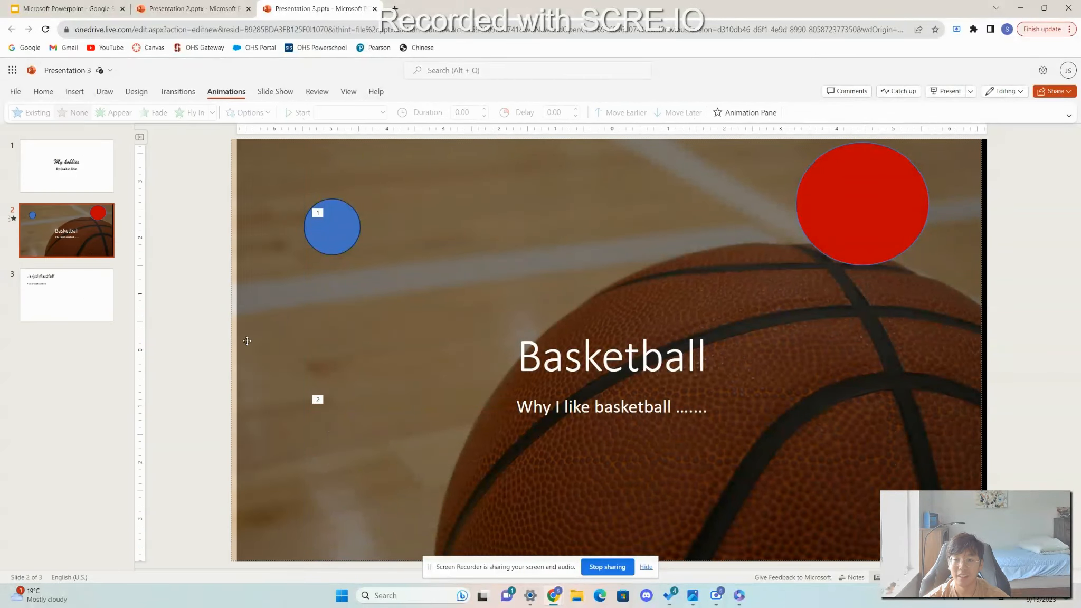
# - Apply the Fly In entrance animation to the large red circle
pyautogui.click(823, 222)
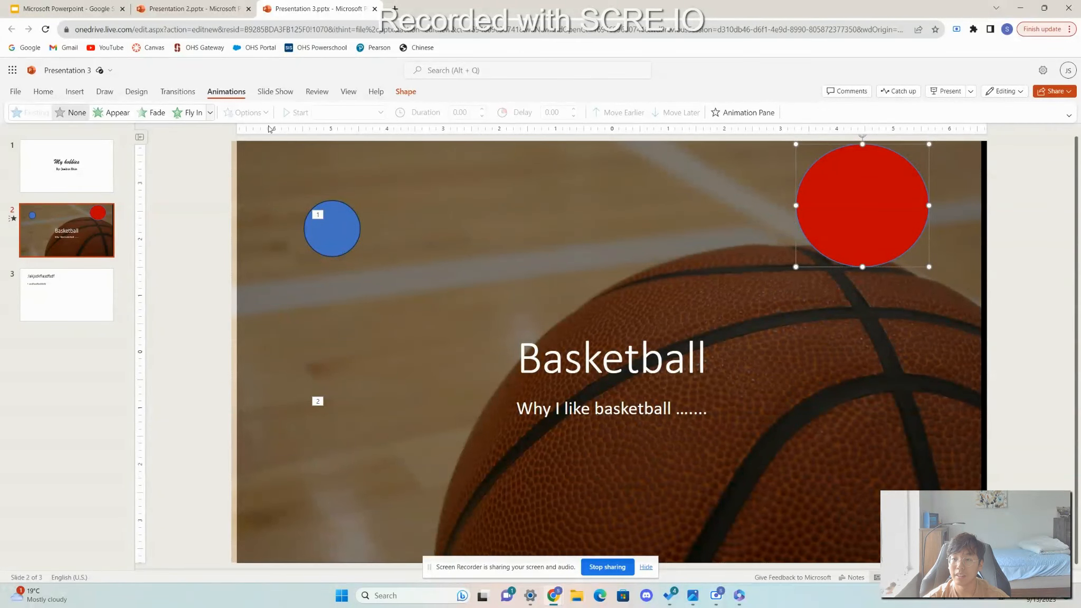
pyautogui.click(209, 113)
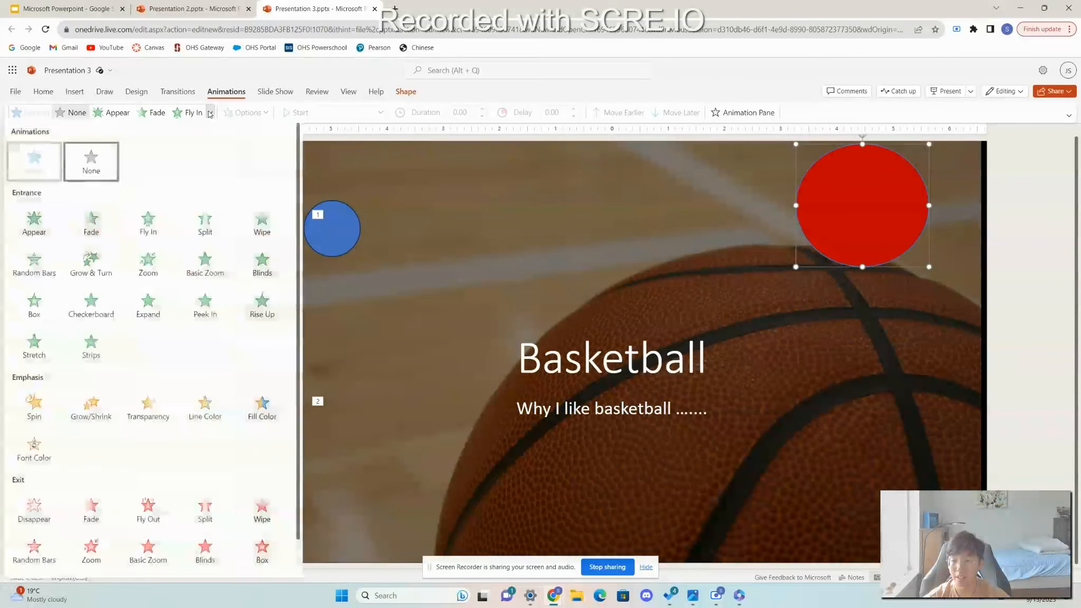
pyautogui.click(165, 229)
# - Apply the Checkerboard entrance animation to the small blue circle and deselect it
pyautogui.click(340, 224)
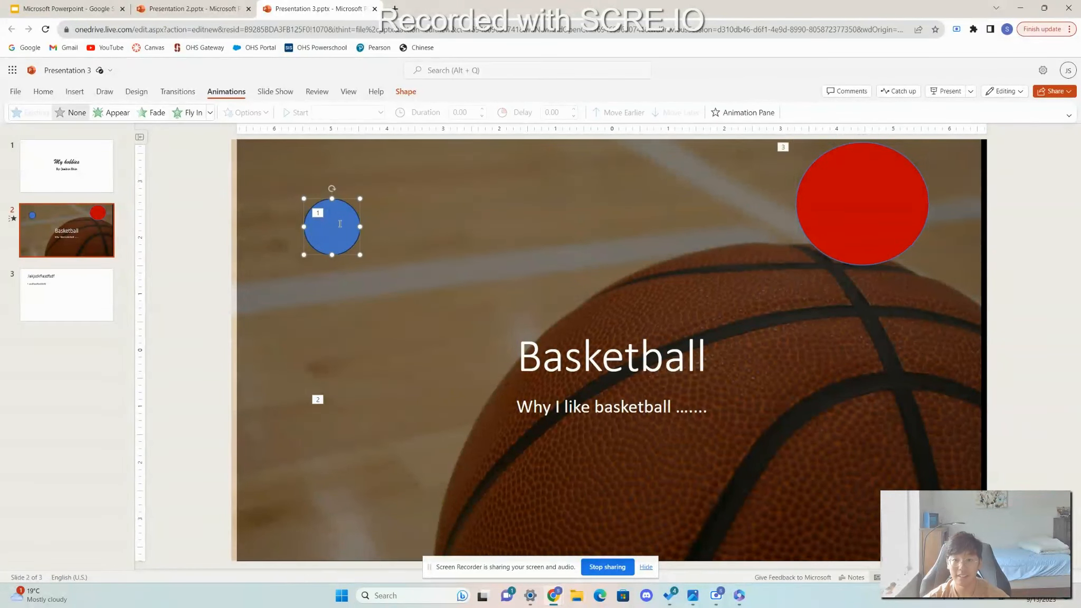
pyautogui.click(210, 116)
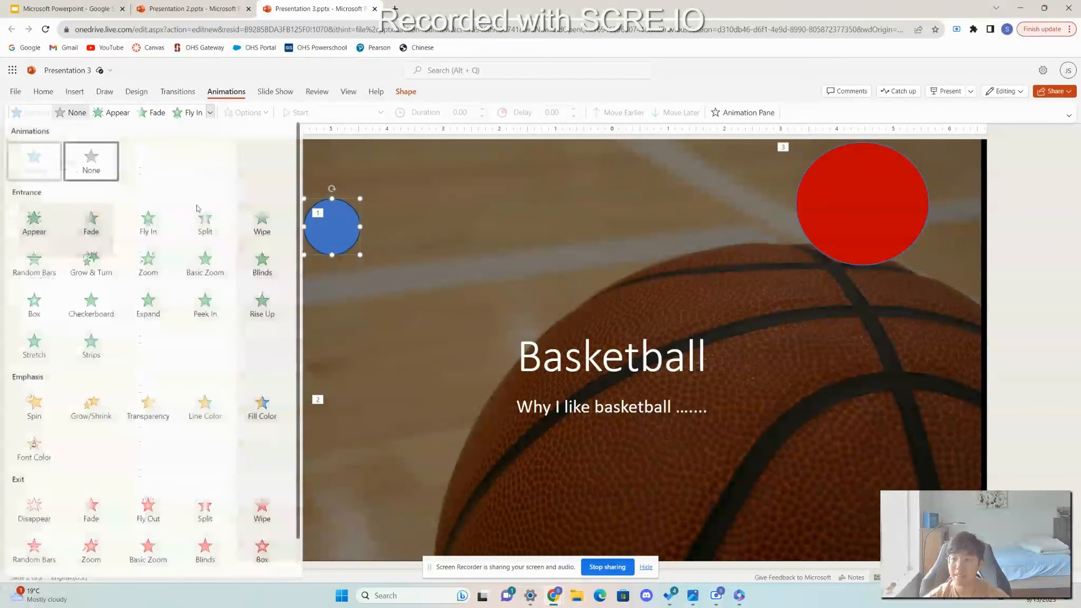
pyautogui.click(98, 311)
pyautogui.click(1058, 292)
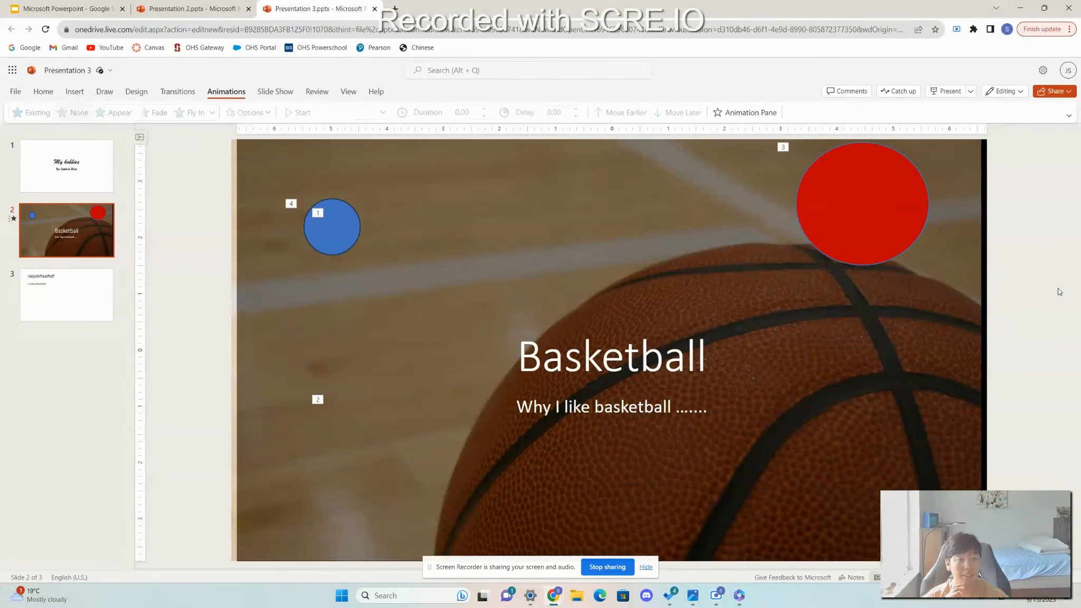
# - Shift the basketball background picture slightly right to align with the slide and give it the Fade entrance animation
pyautogui.click(627, 181)
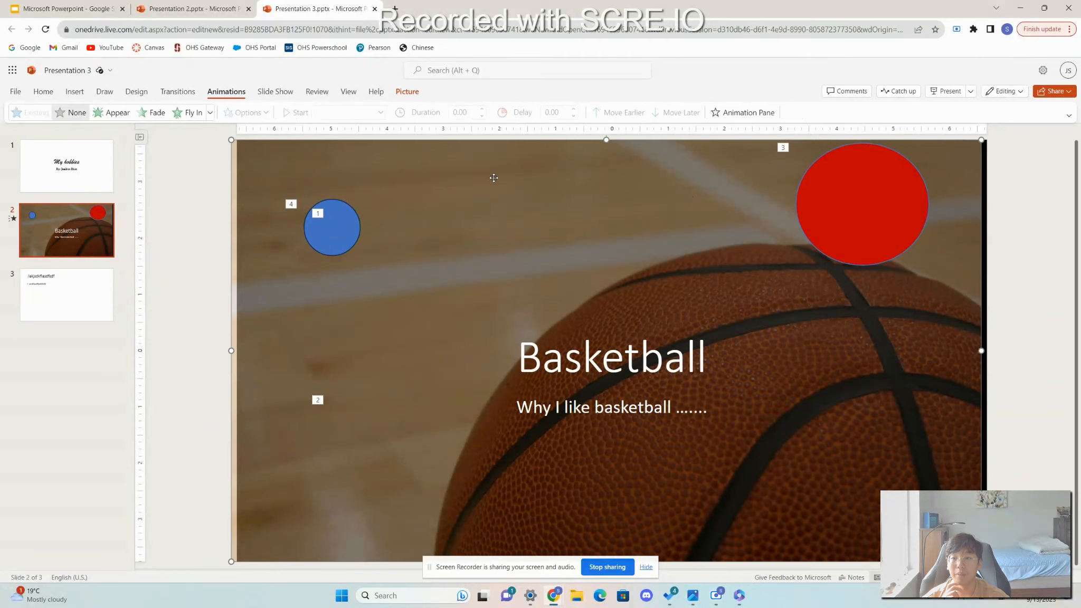
pyautogui.moveTo(493, 178); pyautogui.dragTo(498, 178)
pyautogui.click(156, 116)
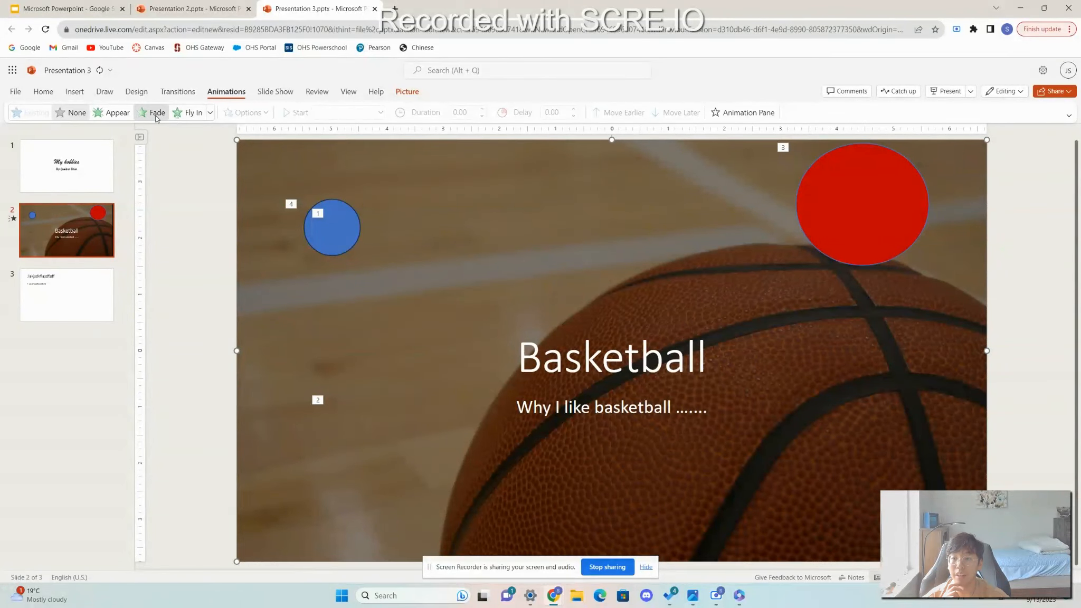
pyautogui.click(210, 113)
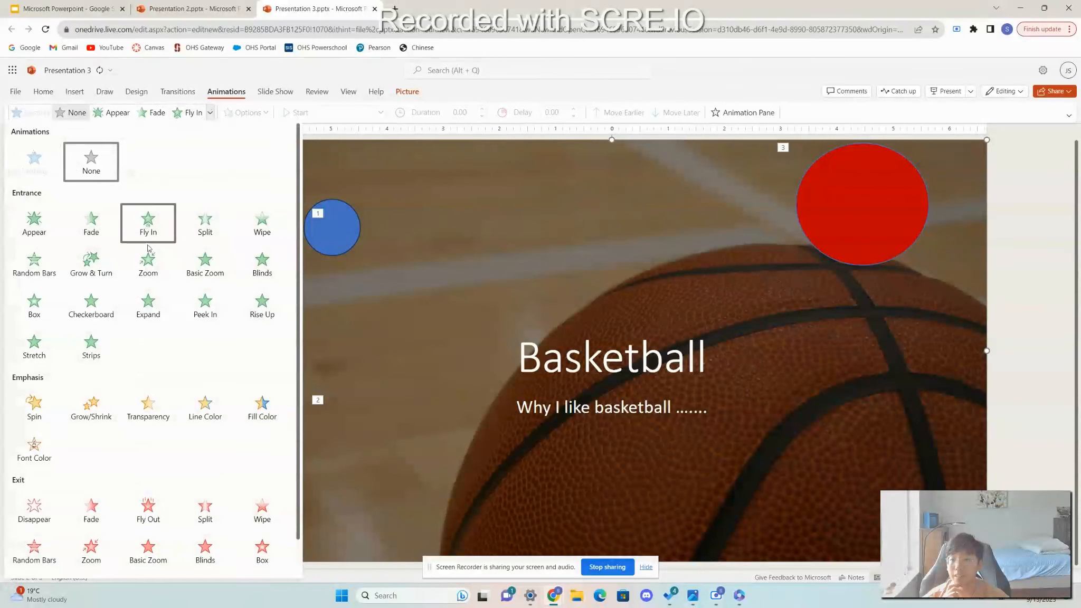
pyautogui.click(82, 229)
pyautogui.click(194, 230)
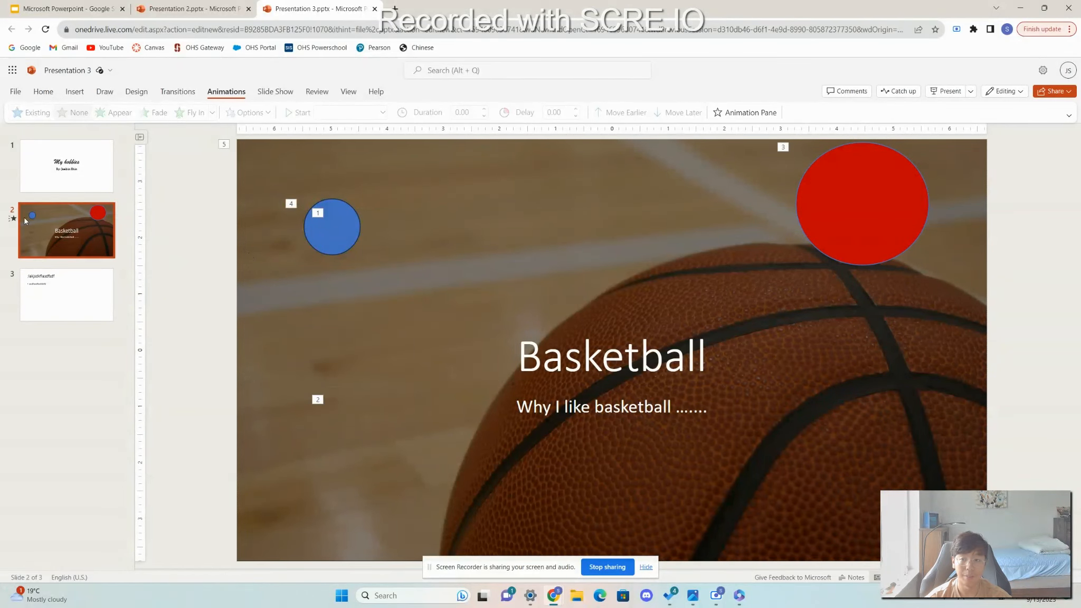
# - Go to the title slide, view the presentation's sharing options and close the Share dialog
pyautogui.click(63, 177)
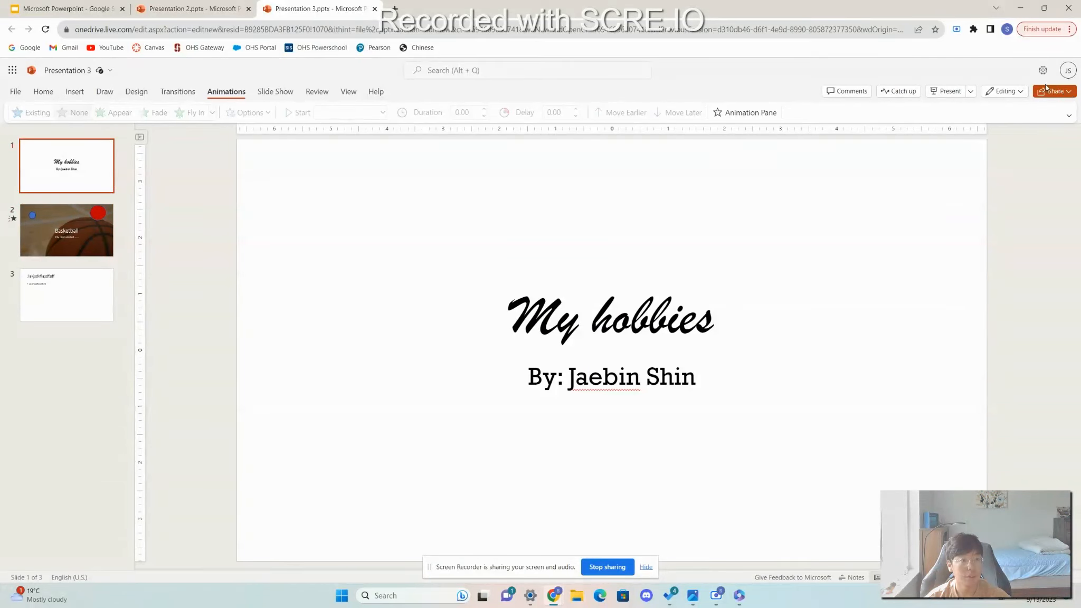
pyautogui.click(1065, 91)
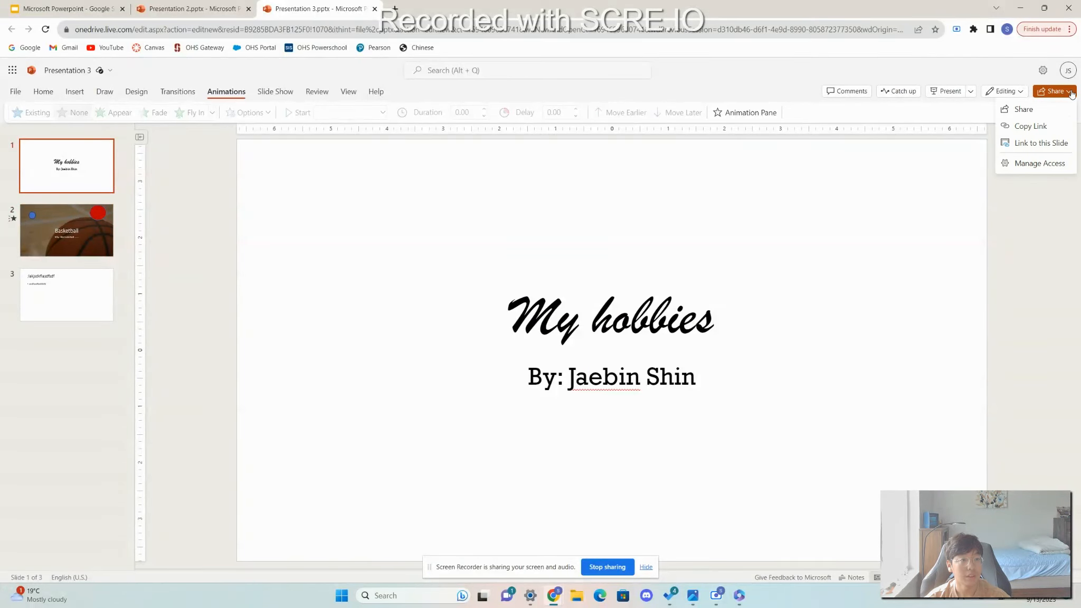
pyautogui.click(1069, 109)
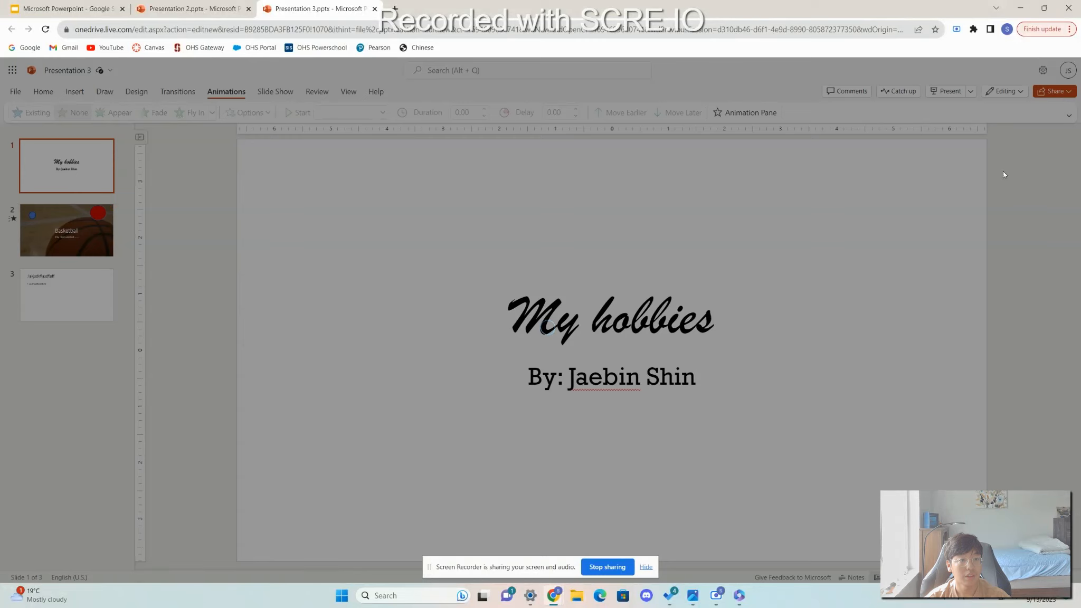
pyautogui.click(647, 235)
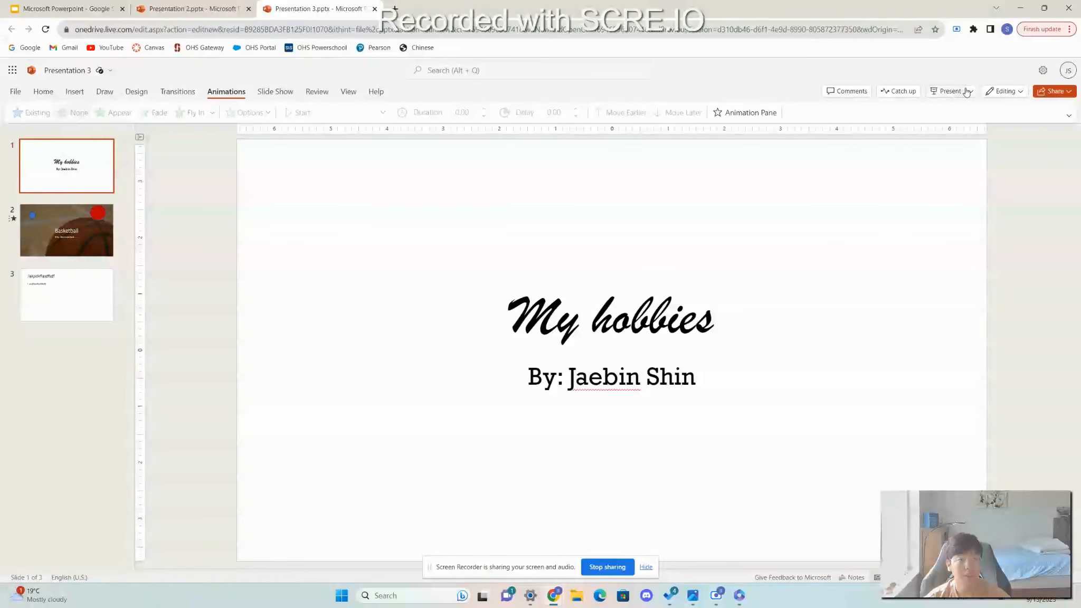
# - Present the slide show starting at the "My hobbies" title slide
pyautogui.click(969, 91)
pyautogui.click(986, 111)
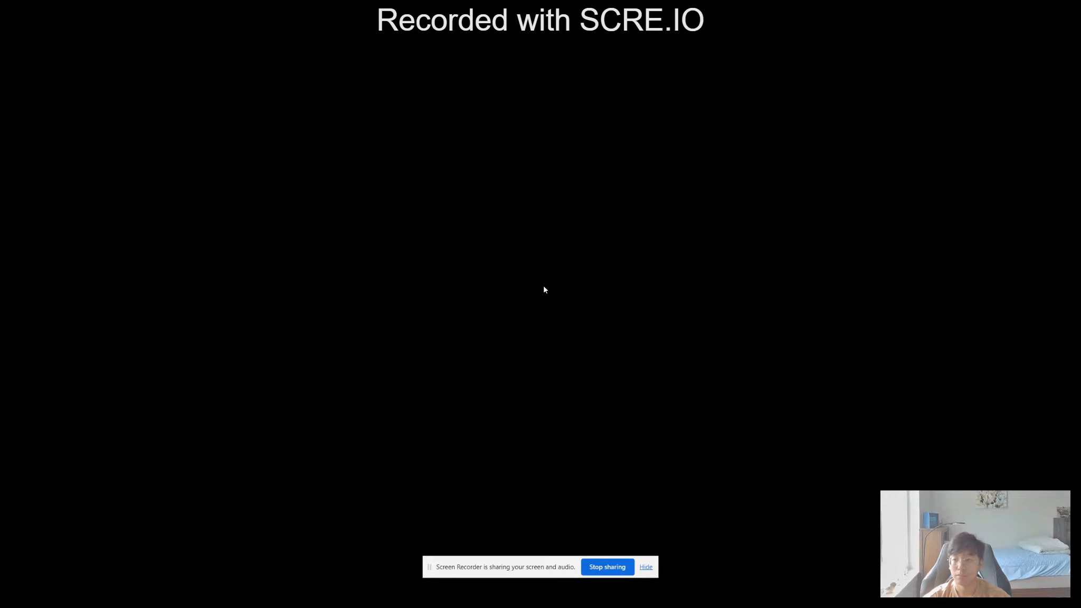
# - Exit the finished slide show and present it again from the "My hobbies" title slide
pyautogui.moveTo(544, 5)
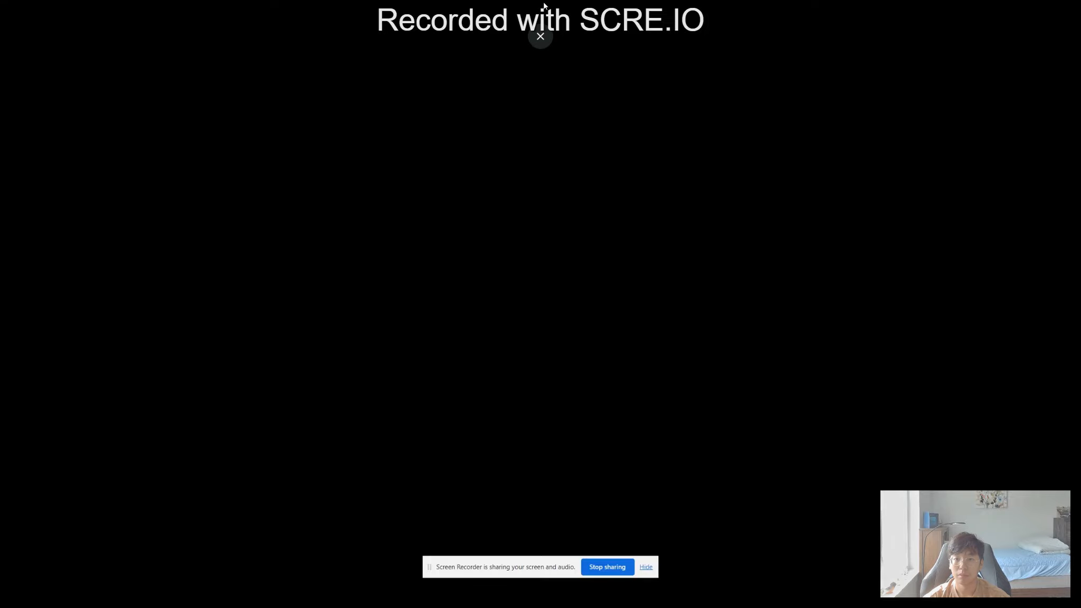
pyautogui.click(540, 36)
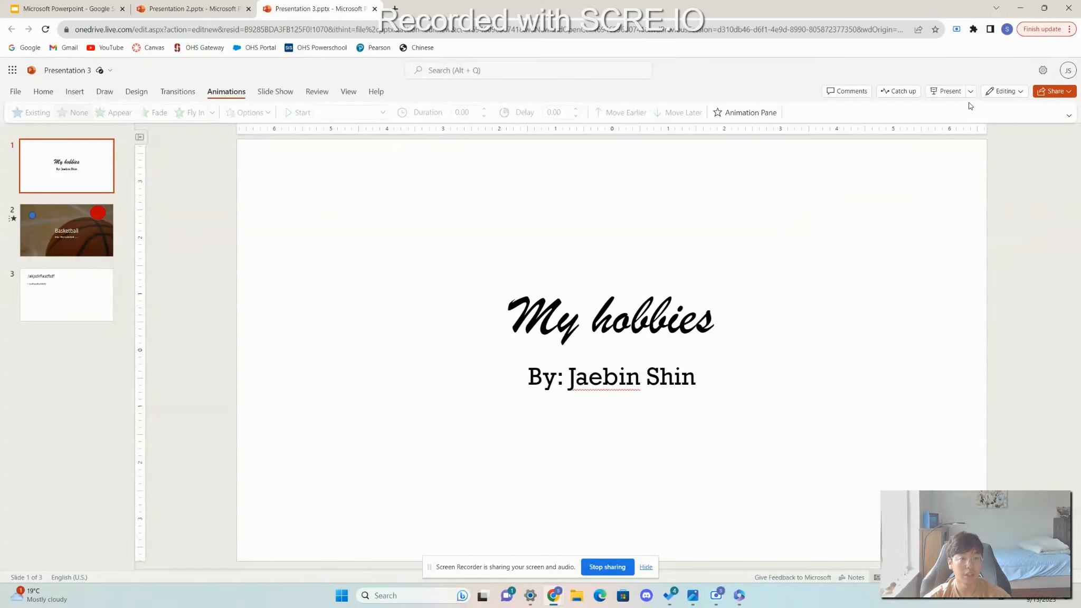
pyautogui.click(947, 91)
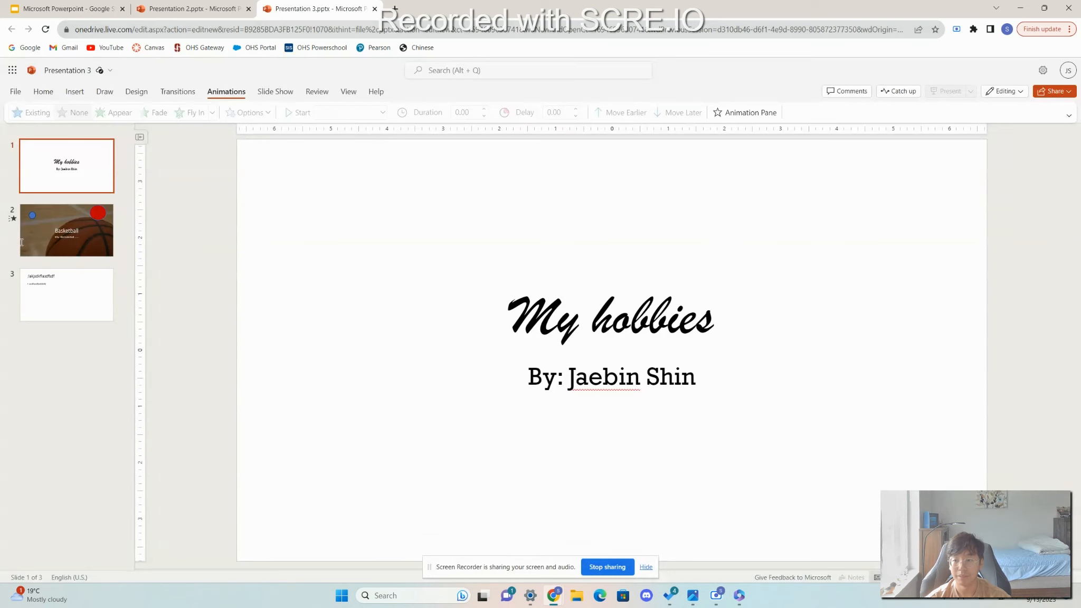
# - Present the slide show starting from the Basketball slide and exit it at the end
pyautogui.click(23, 242)
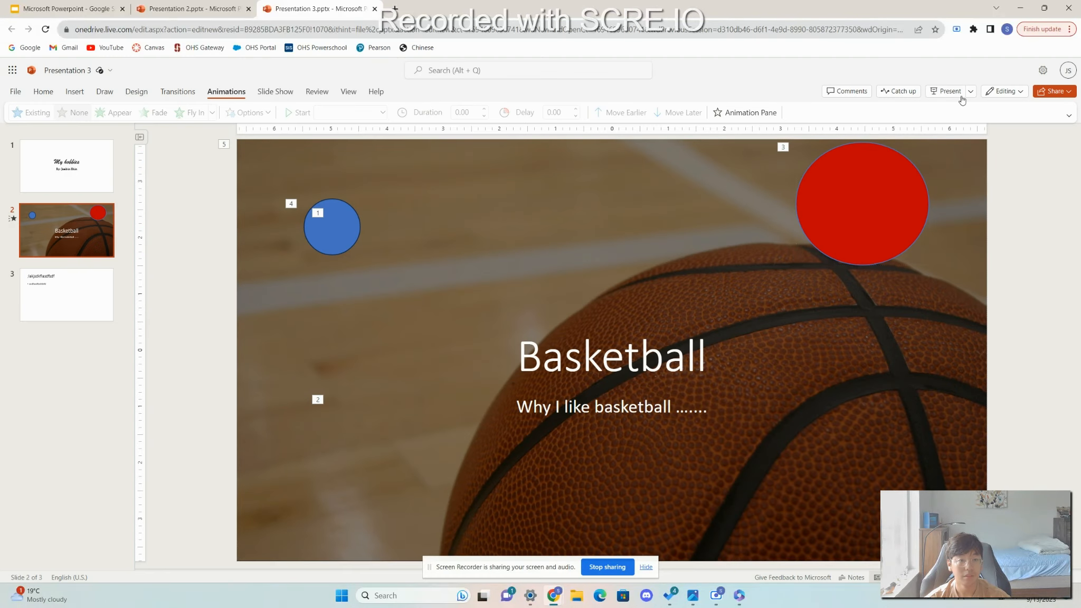
pyautogui.click(947, 91)
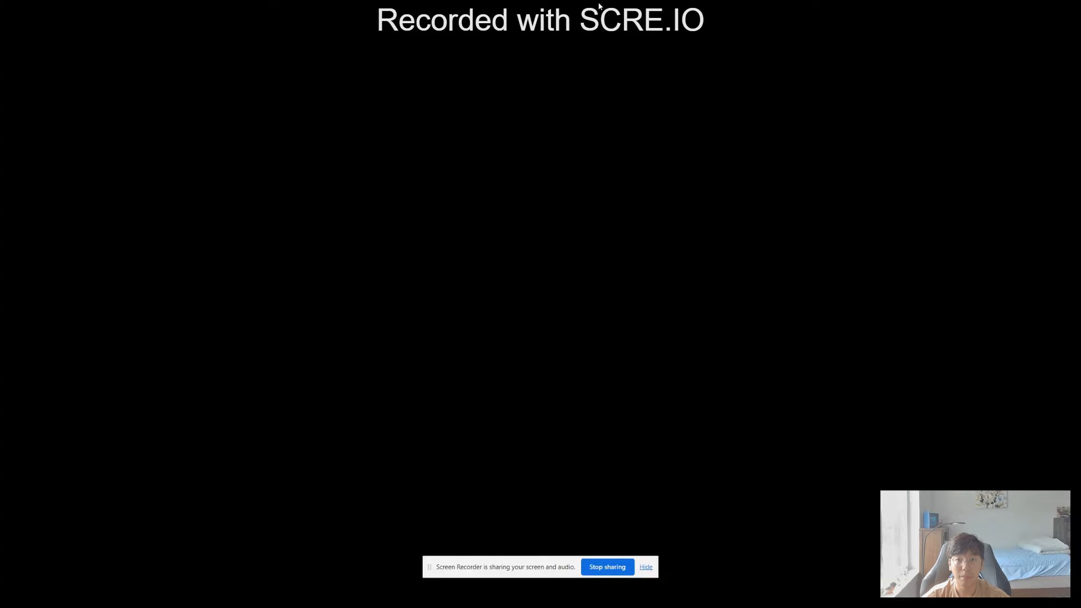
pyautogui.press('Escape')
# - Switch to Google Slides, create a new blank presentation from the home page and close the Themes pane
pyautogui.click(11, 8)
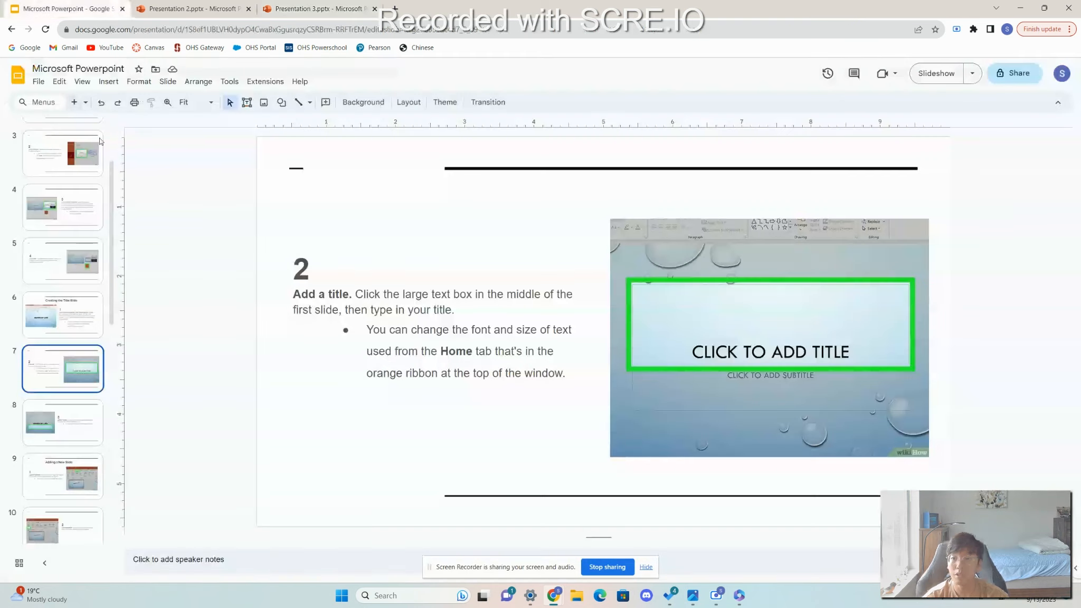
pyautogui.click(16, 74)
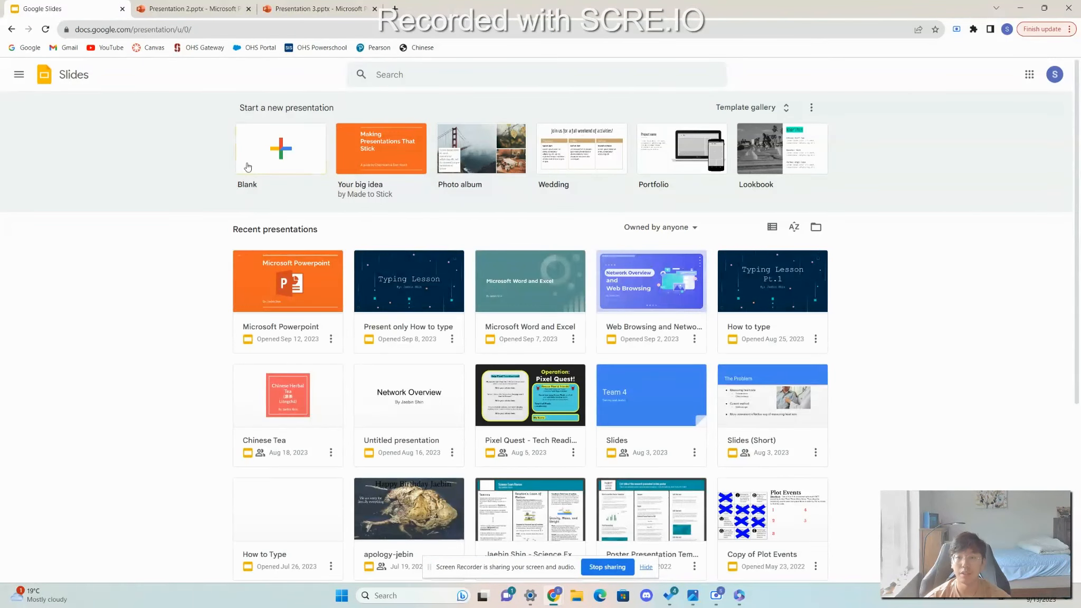
pyautogui.click(279, 150)
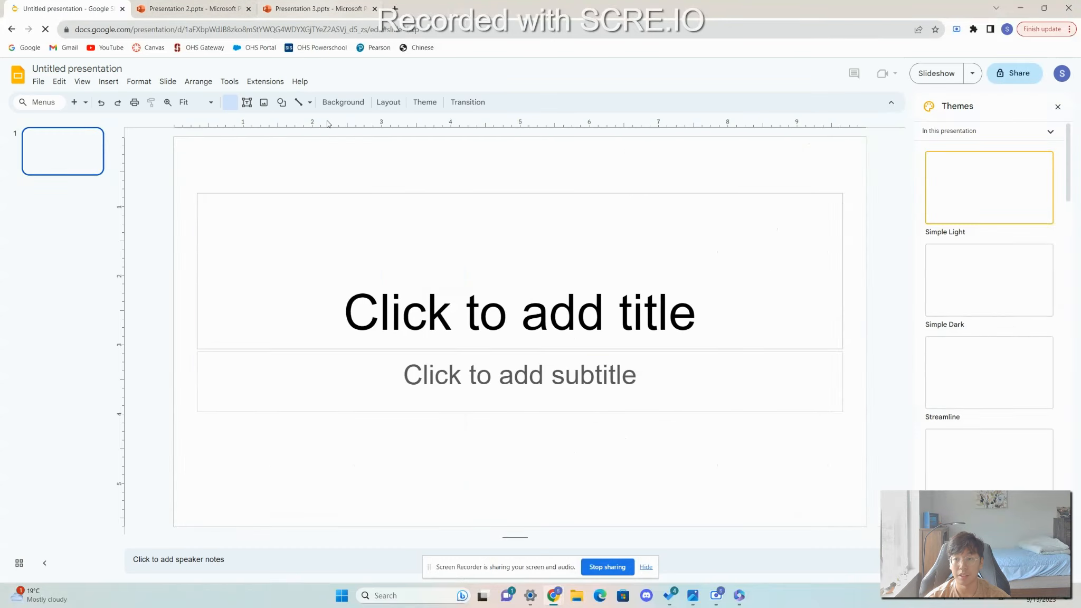
pyautogui.click(1057, 107)
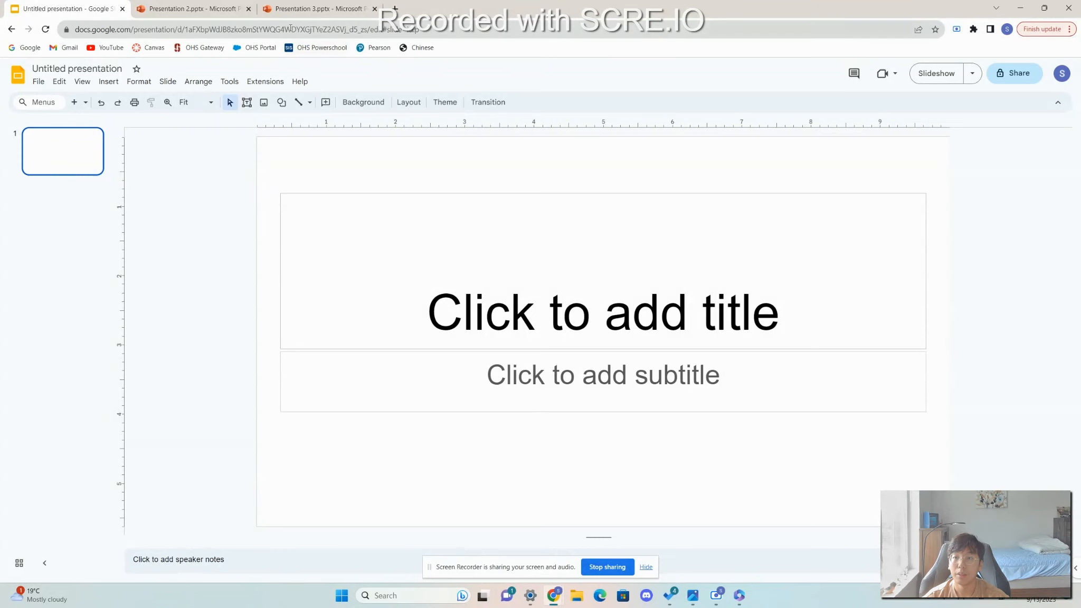
# - Compare the Presentation 3 editor in PowerPoint with the new blank Google Slides presentation
pyautogui.click(298, 6)
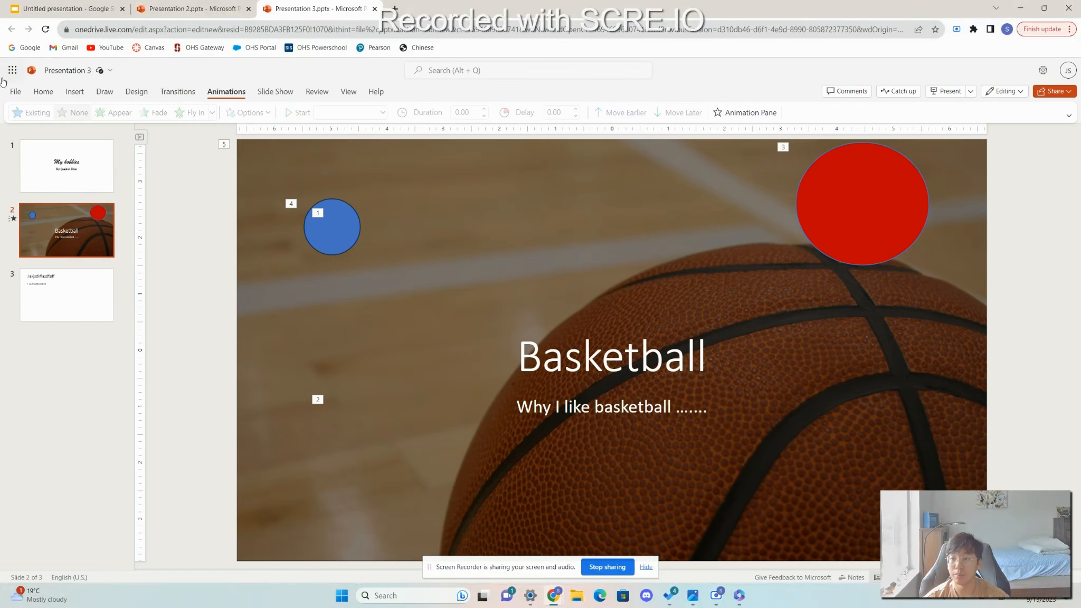
pyautogui.click(55, 8)
pyautogui.click(475, 267)
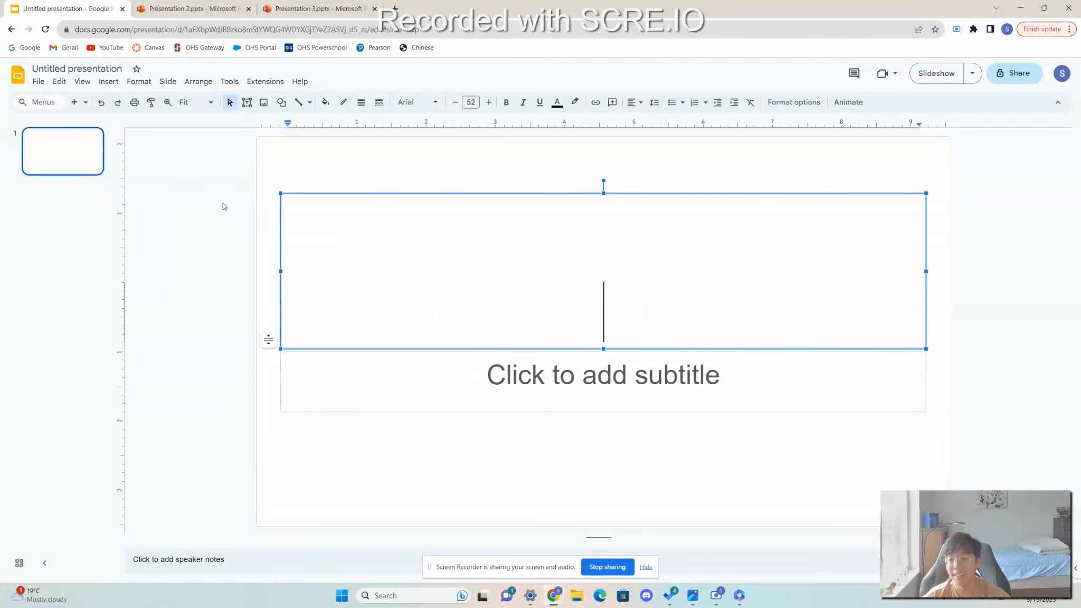
pyautogui.click(200, 204)
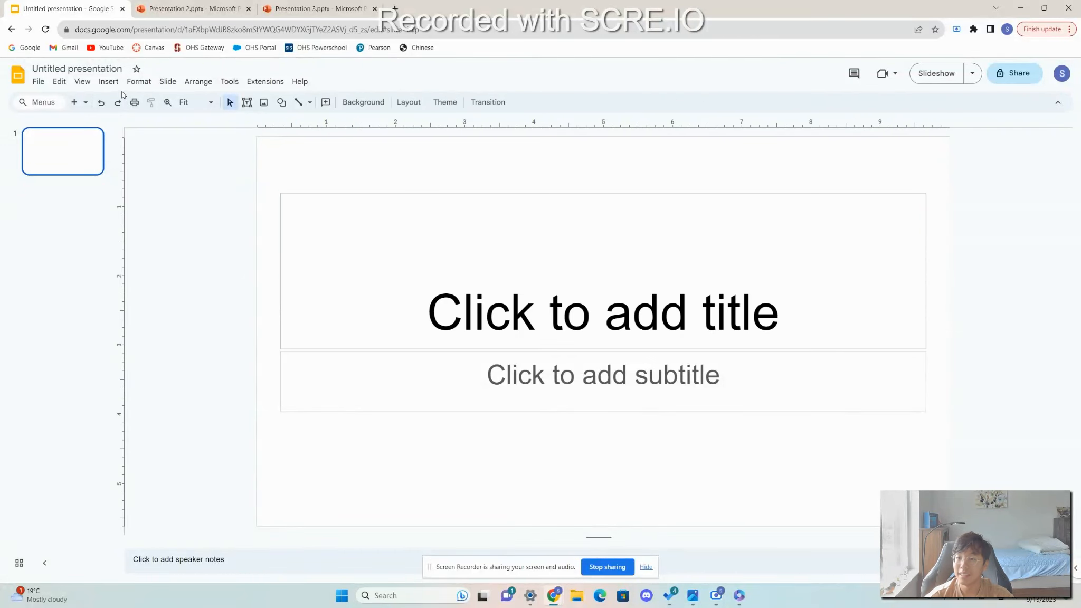
# - Fill the title placeholder with "sdlf;ajlsdf" and the subtitle with "asdfasfsdf"
pyautogui.click(337, 209)
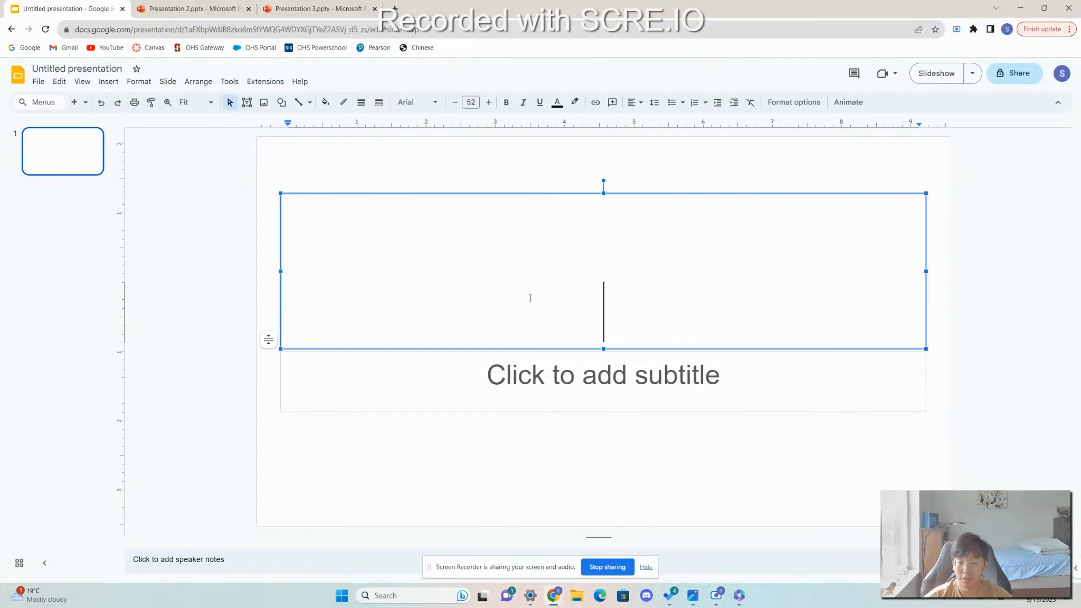
pyautogui.write('sdlf;ajlsdf')
pyautogui.click(595, 403)
pyautogui.write('asdfas')
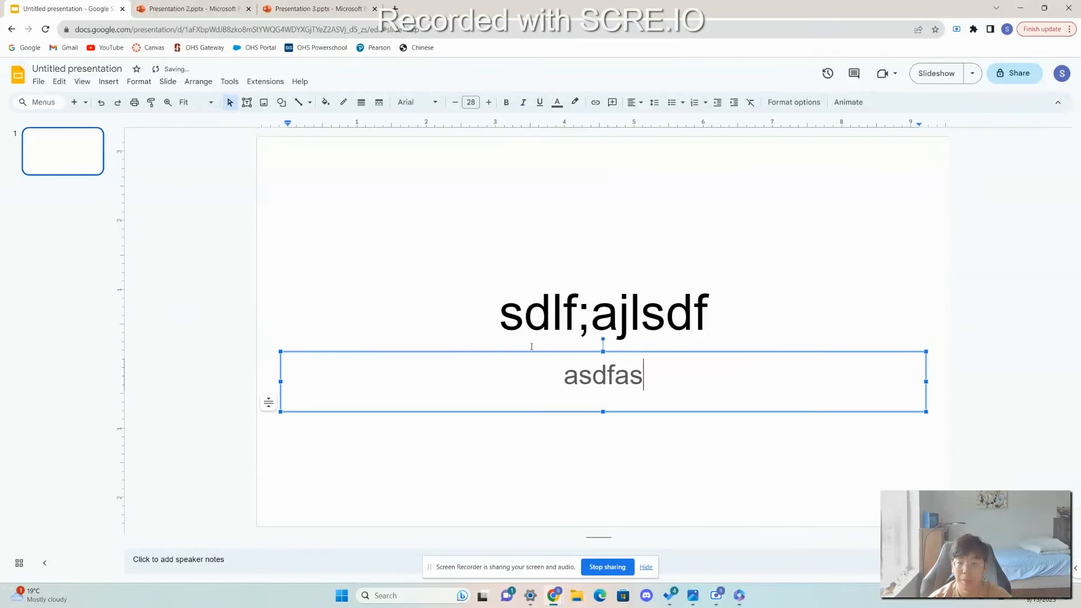
pyautogui.write('fsdf')
pyautogui.click(239, 203)
# - Insert an oval shape about 1.4 by 1 inch in the upper-left area of the slide
pyautogui.click(108, 82)
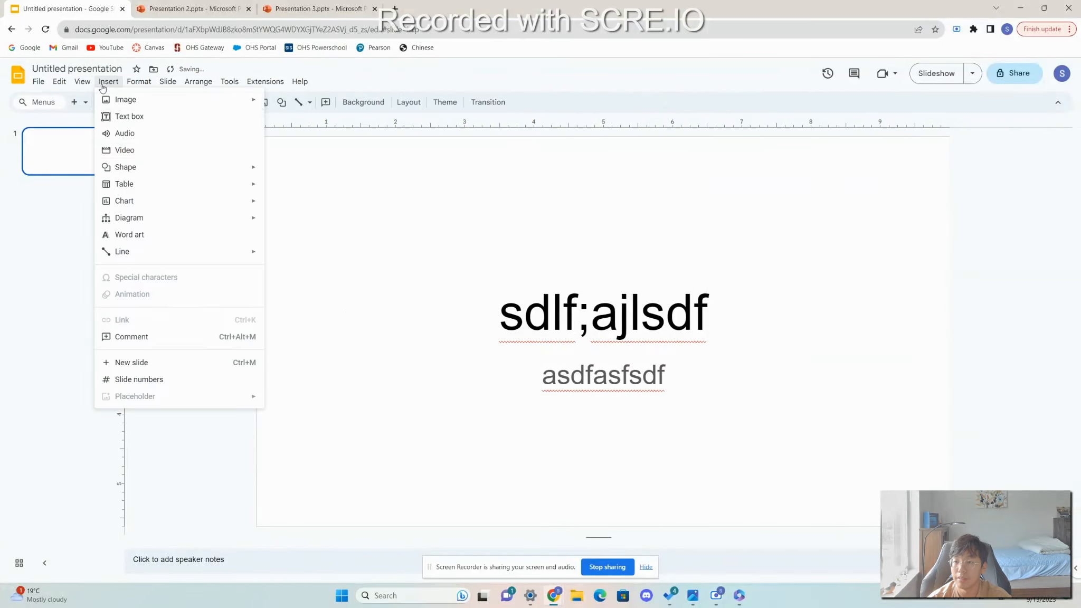
pyautogui.moveTo(174, 166)
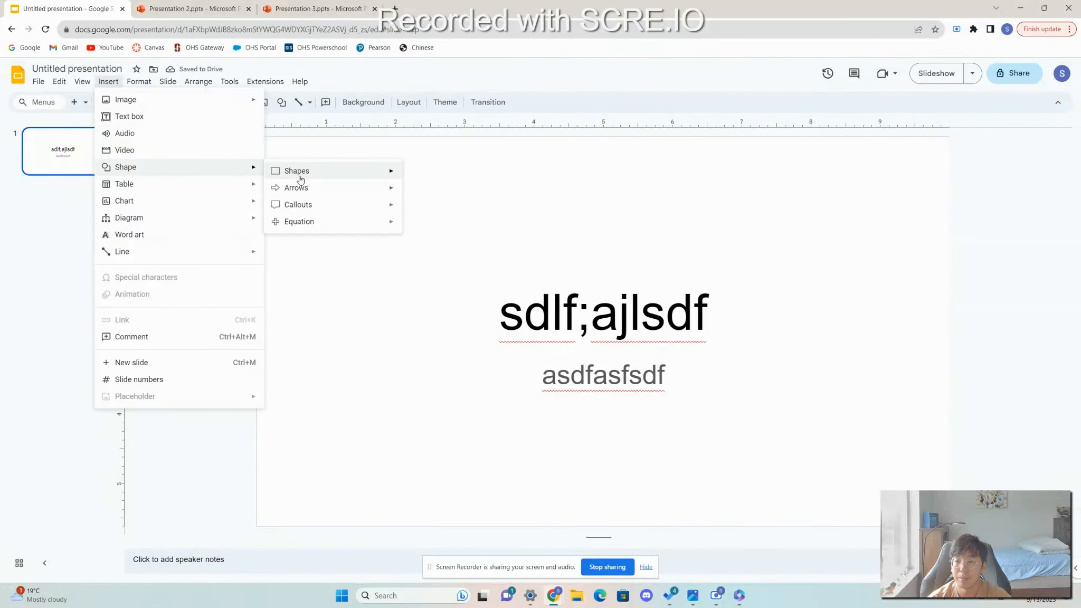
pyautogui.moveTo(296, 171)
pyautogui.click(417, 196)
pyautogui.moveTo(332, 169); pyautogui.dragTo(431, 239)
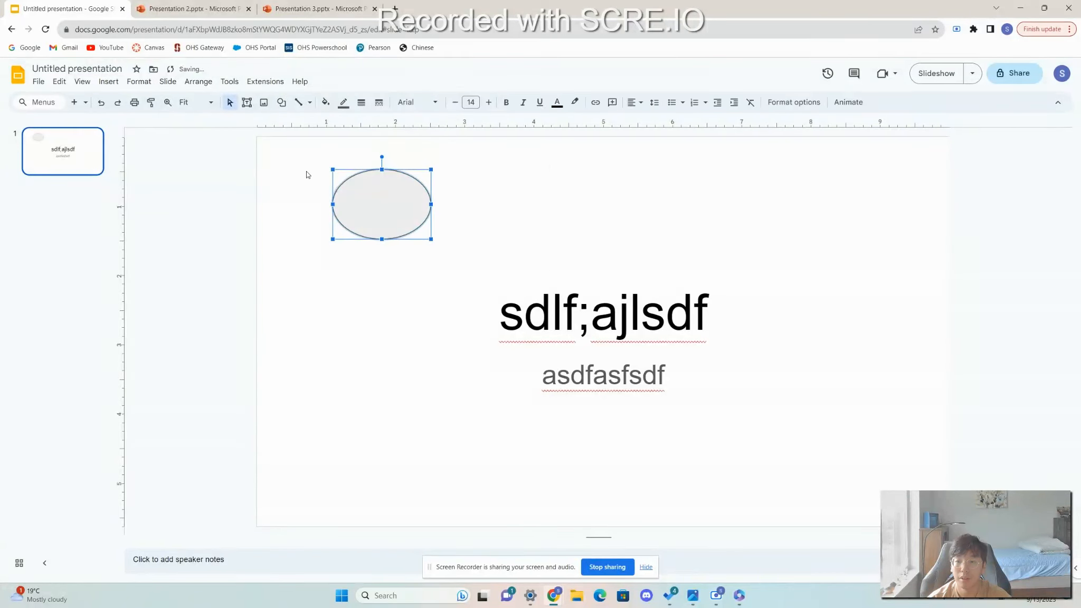
# - Insert a larger upright oval about 1.9 by 2.7 inches right of the title and shift it slightly left
pyautogui.click(109, 81)
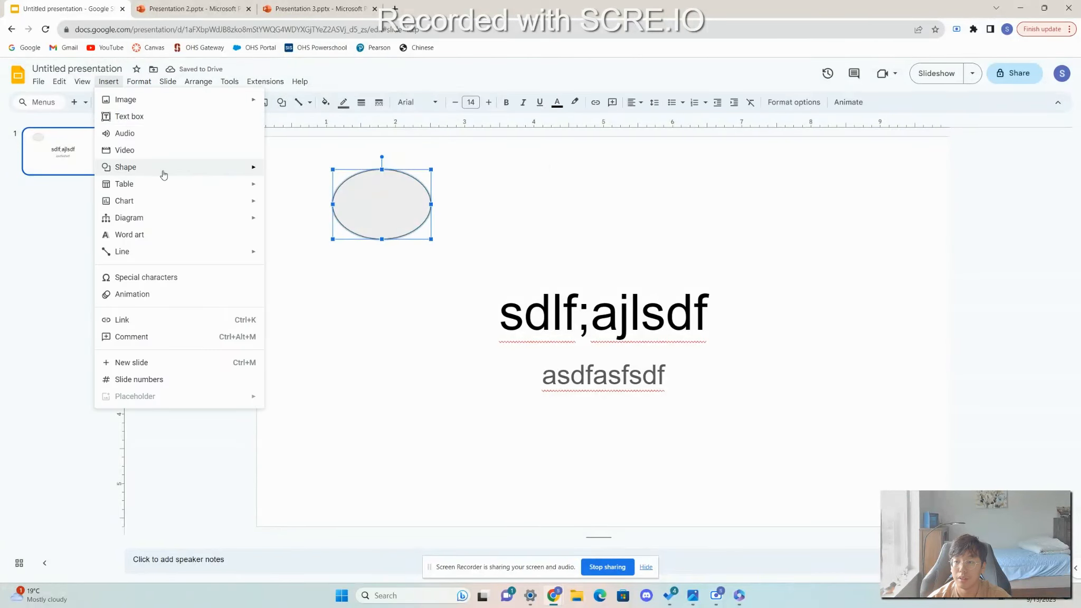
pyautogui.moveTo(161, 167)
pyautogui.moveTo(271, 175)
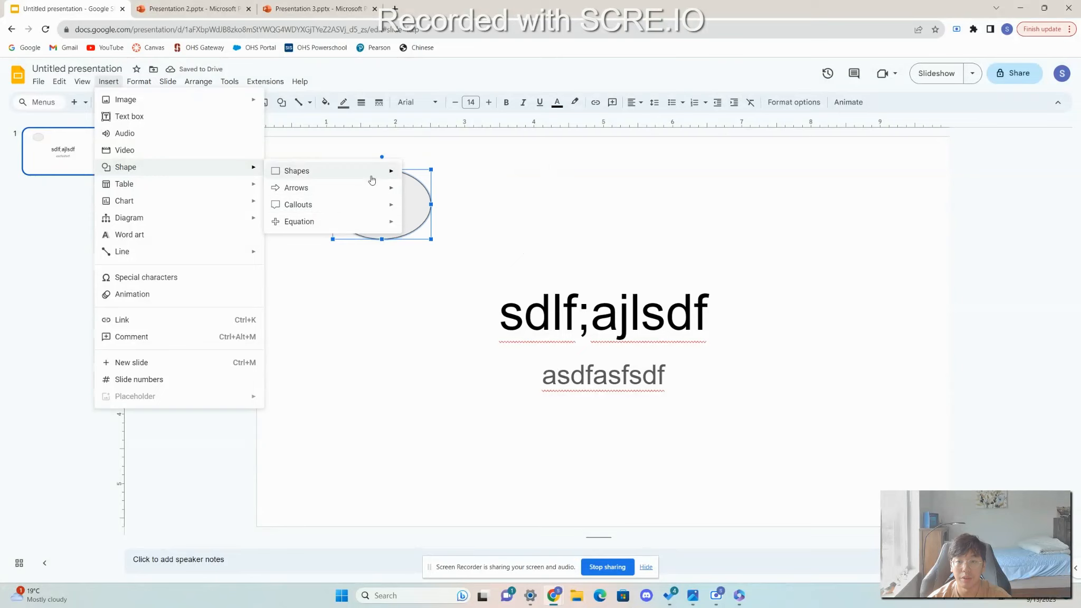
pyautogui.click(410, 195)
pyautogui.moveTo(826, 214)
pyautogui.mouseDown()
pyautogui.moveTo(912, 313)
pyautogui.moveTo(936, 408)
pyautogui.moveTo(961, 399)
pyautogui.mouseUp()
pyautogui.moveTo(860, 306)
pyautogui.mouseDown()
pyautogui.moveTo(791, 322)
pyautogui.moveTo(745, 311)
pyautogui.moveTo(823, 312)
pyautogui.mouseUp()
pyautogui.click(934, 308)
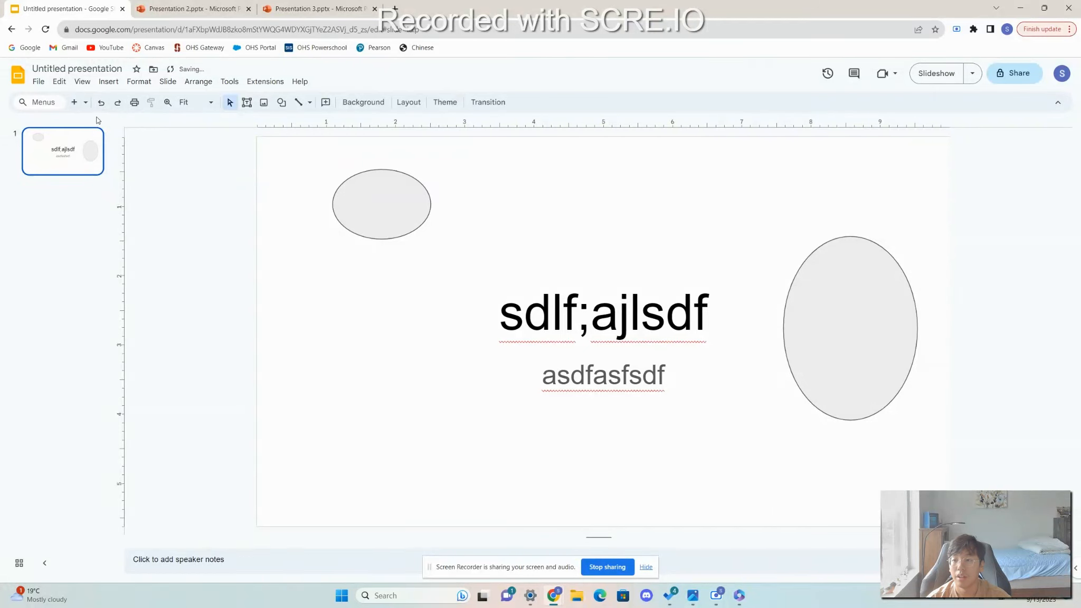
# - Open the web image search for inserting a picture on the slide
pyautogui.click(102, 86)
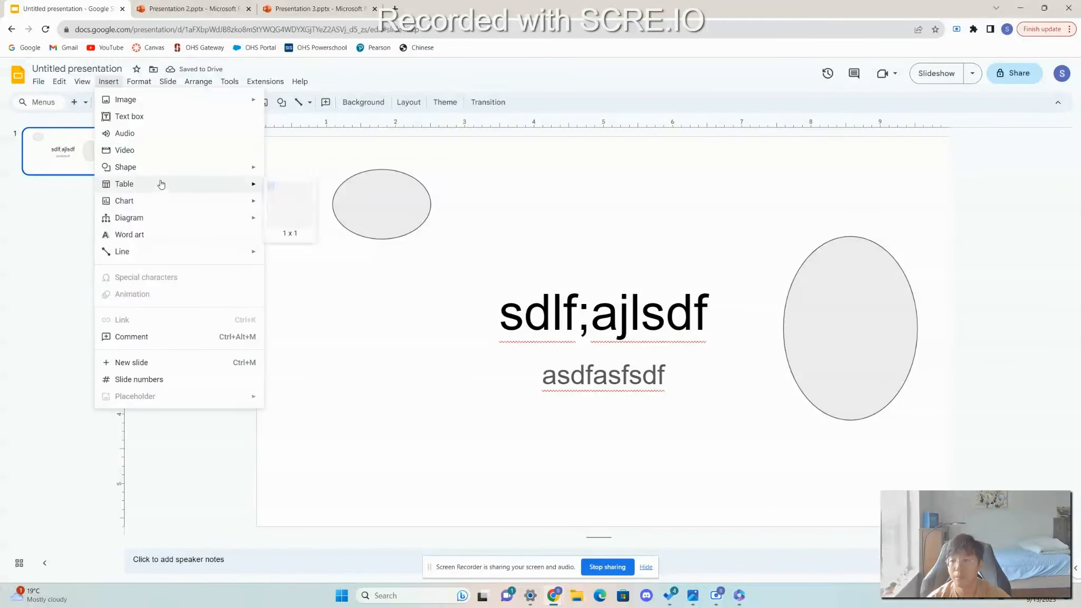
pyautogui.moveTo(159, 102)
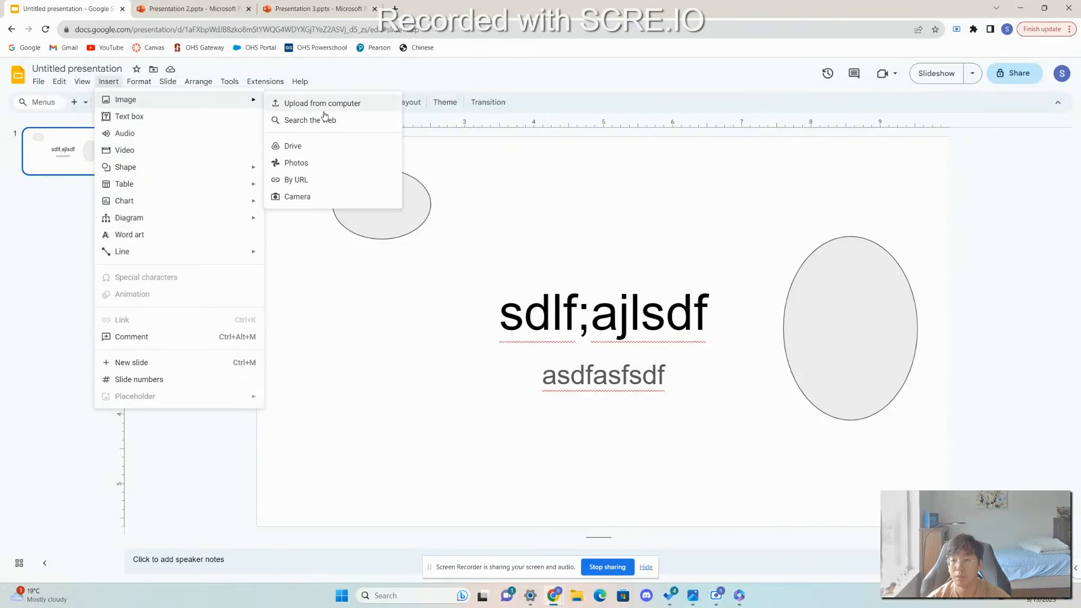
pyautogui.click(310, 121)
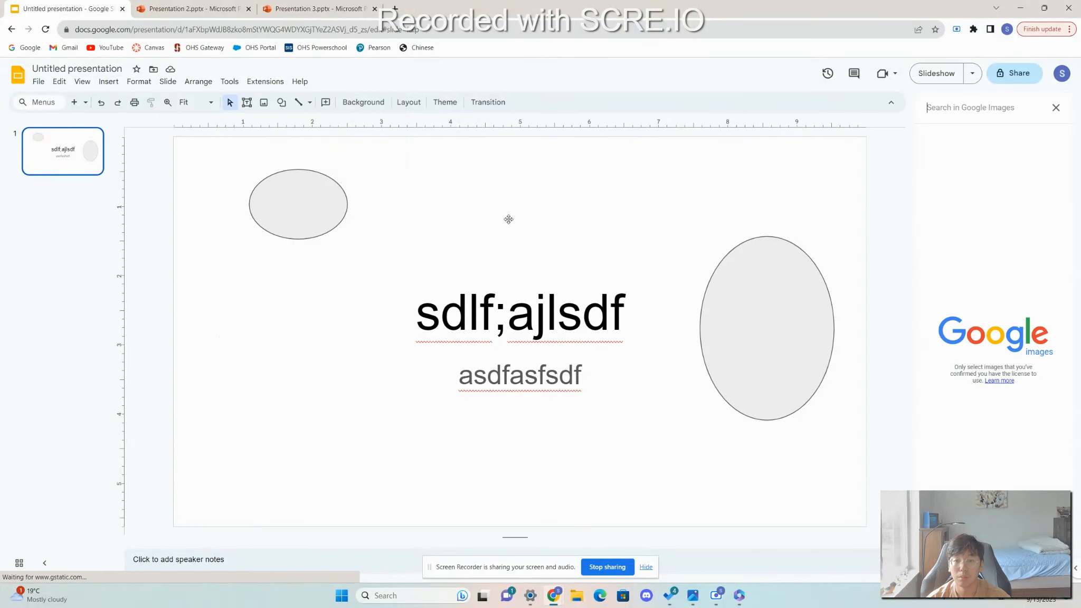